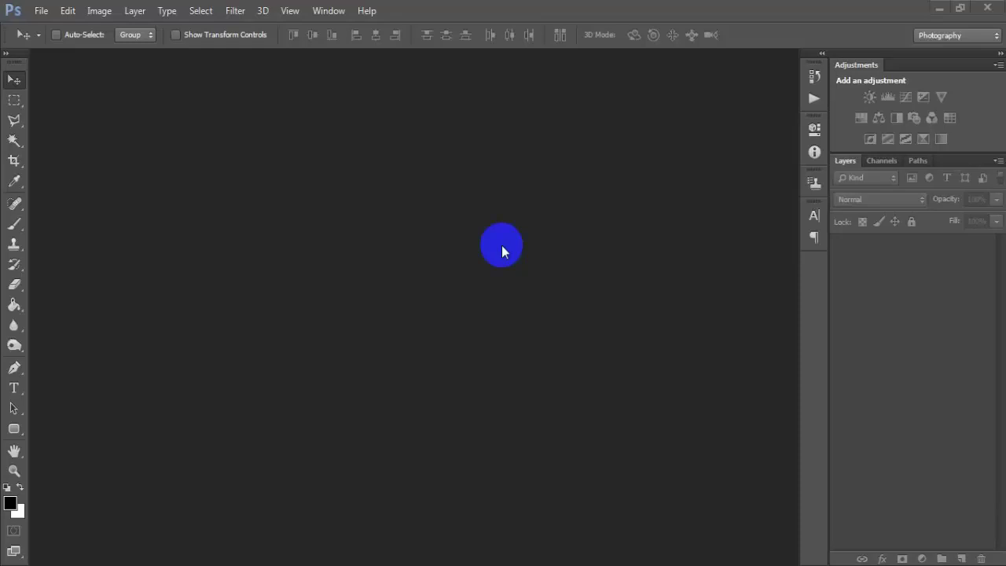
Step: Create a 1080 × 1080 px, 300 ppi CMYK Color document and position its window
click(41, 11)
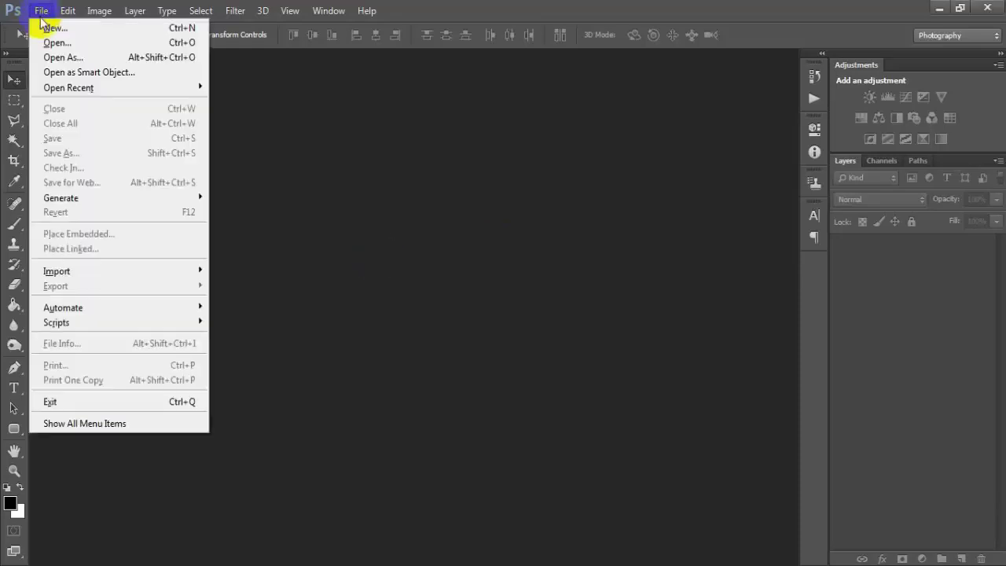
click(111, 32)
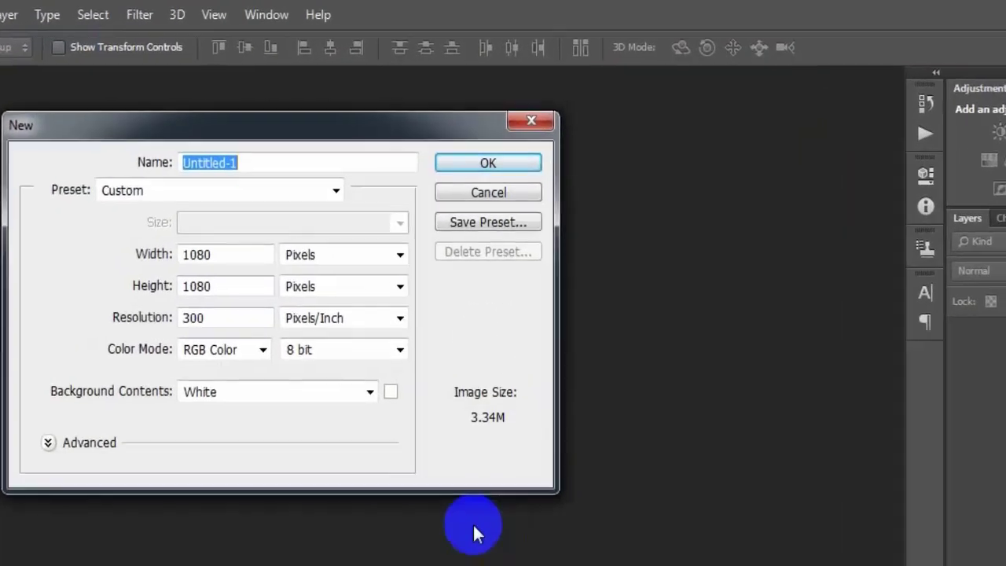
double_click(305, 188)
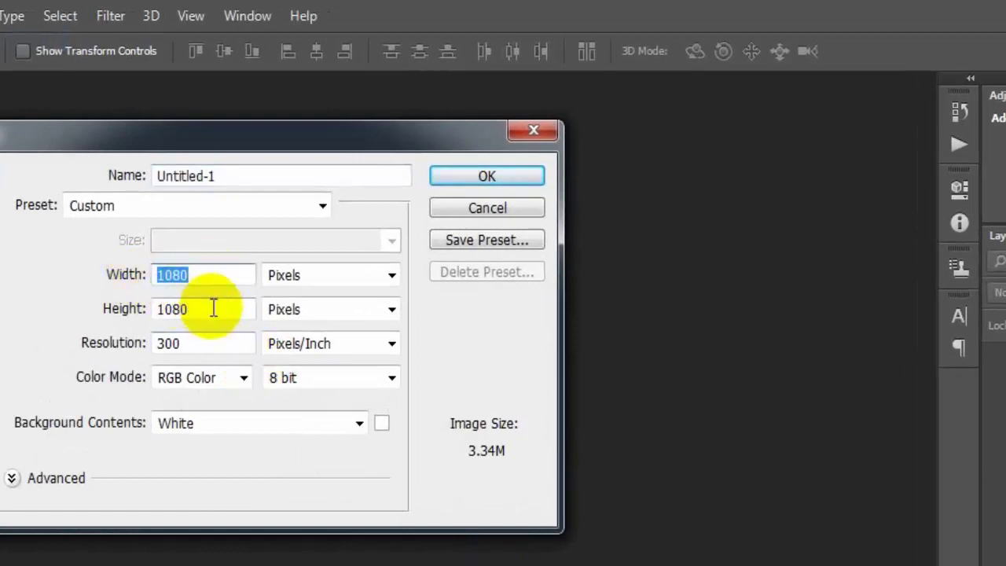
double_click(213, 309)
double_click(218, 342)
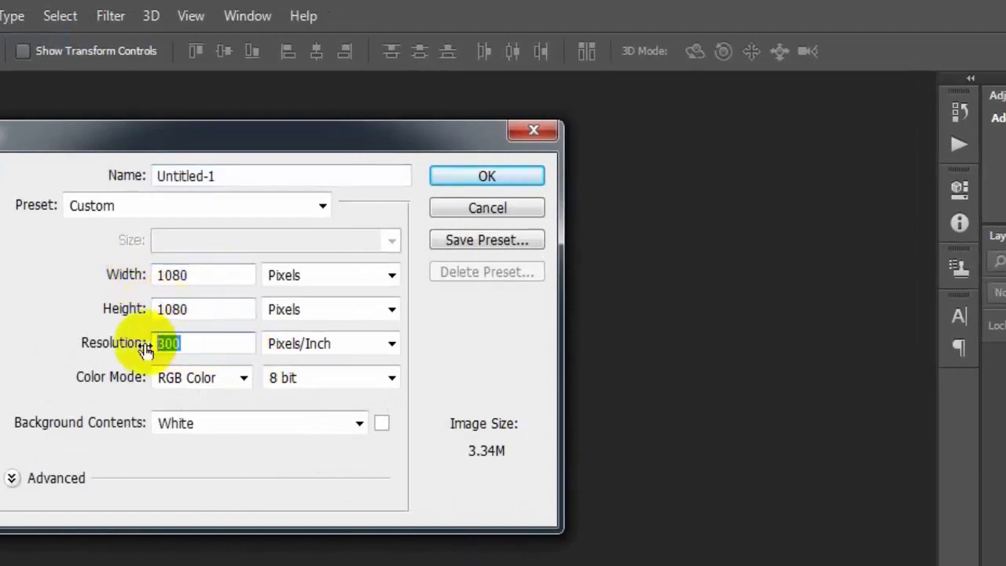
click(242, 378)
click(228, 455)
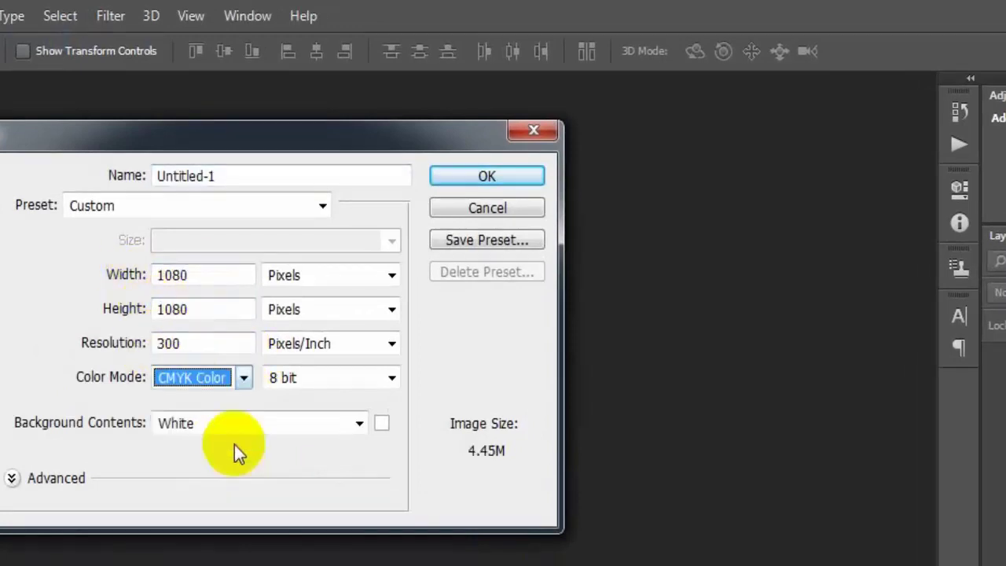
click(225, 334)
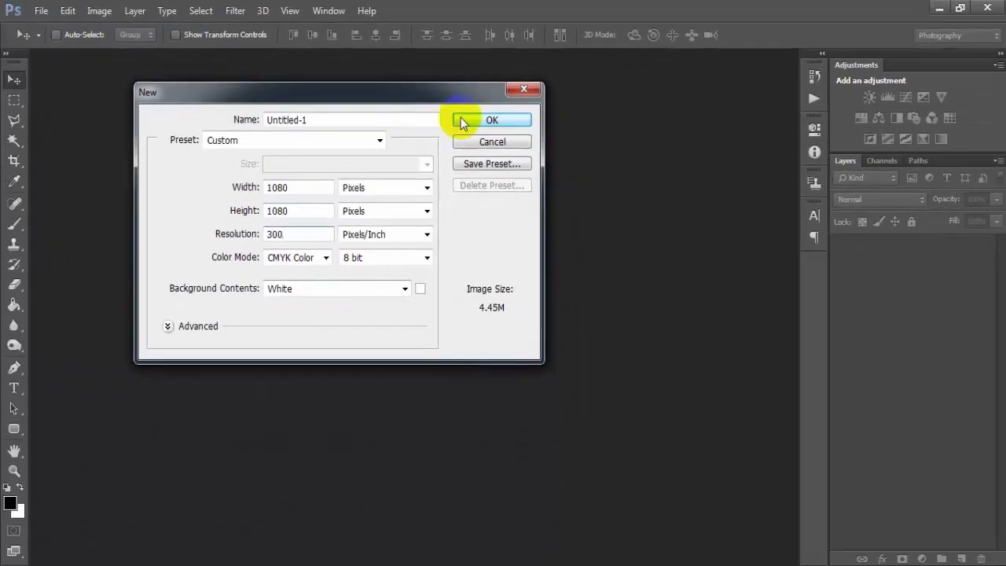
click(463, 122)
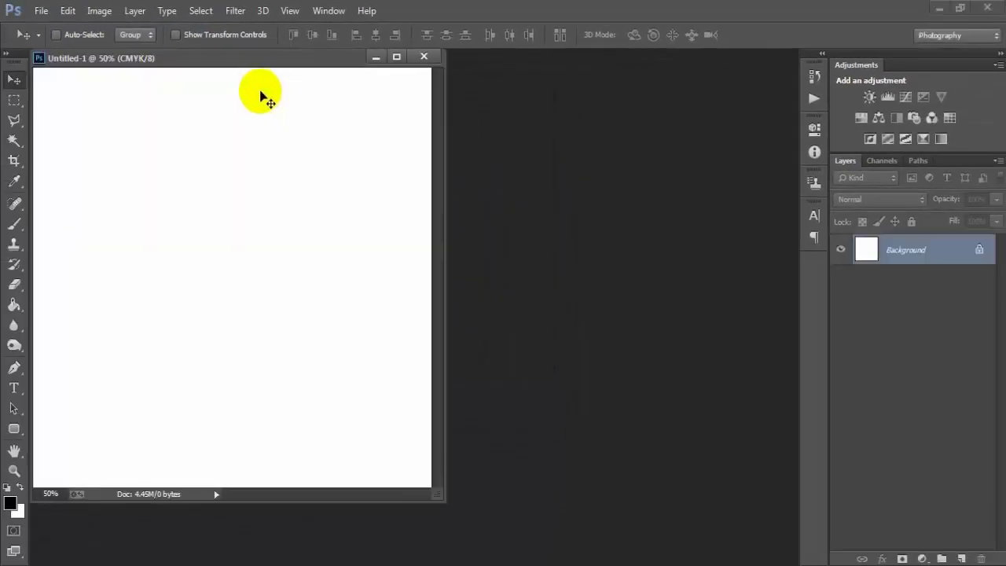
mouse_move(250, 63)
mouse_down()
mouse_move(379, 67)
mouse_move(380, 56)
mouse_up()
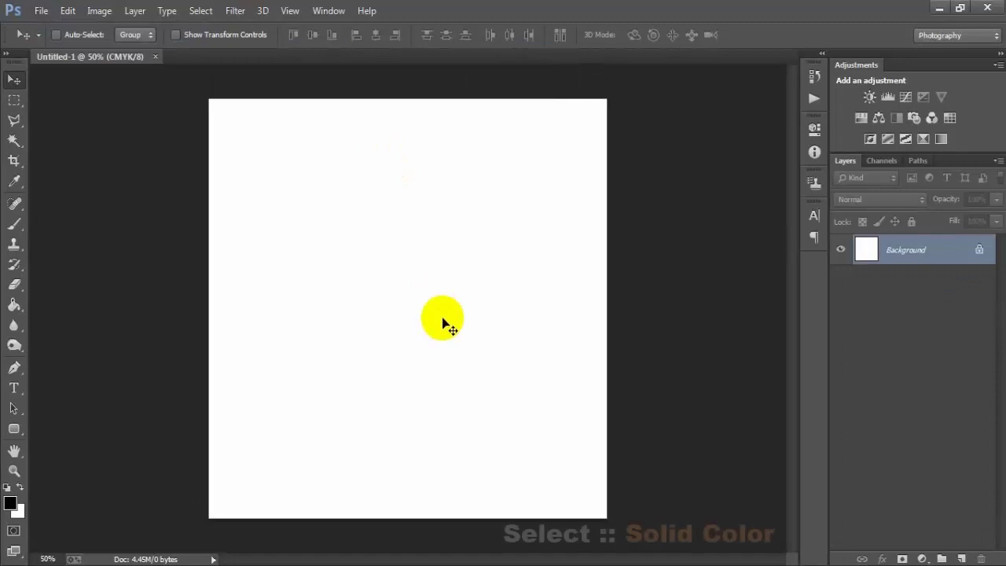
Step: Add a Solid Color fill layer in dark grey #272727 over the Background
click(923, 559)
click(958, 216)
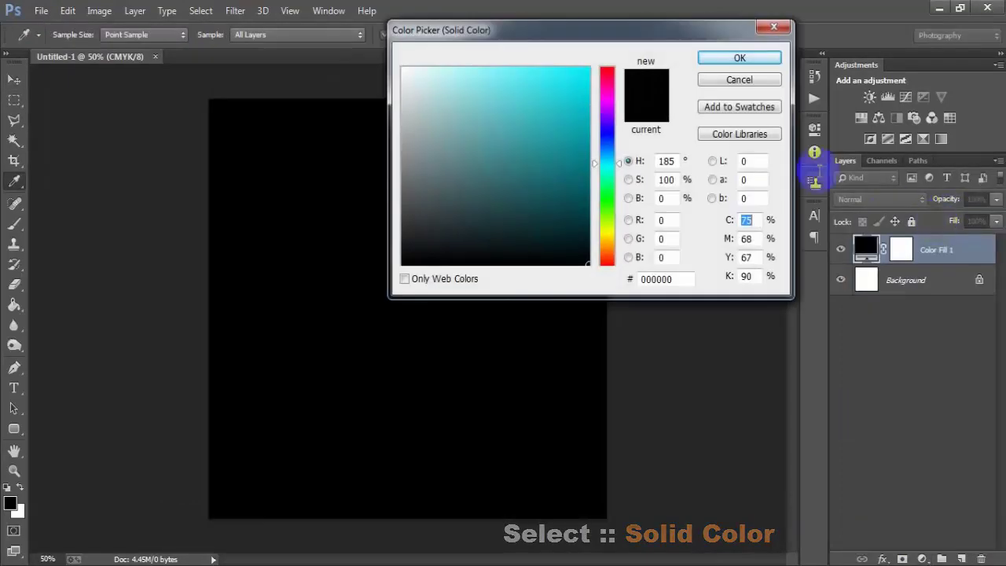
drag(430, 223, 387, 234)
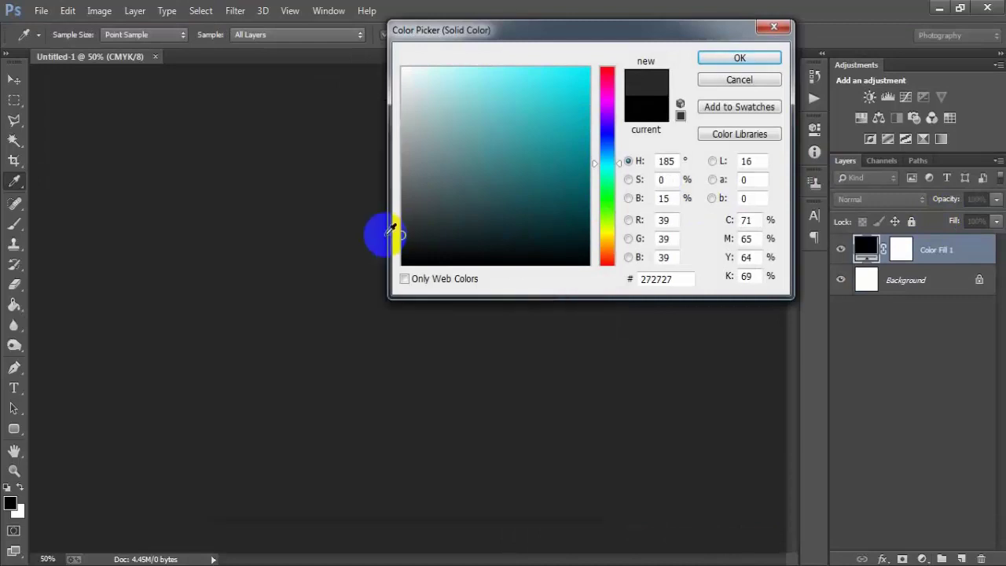
click(735, 58)
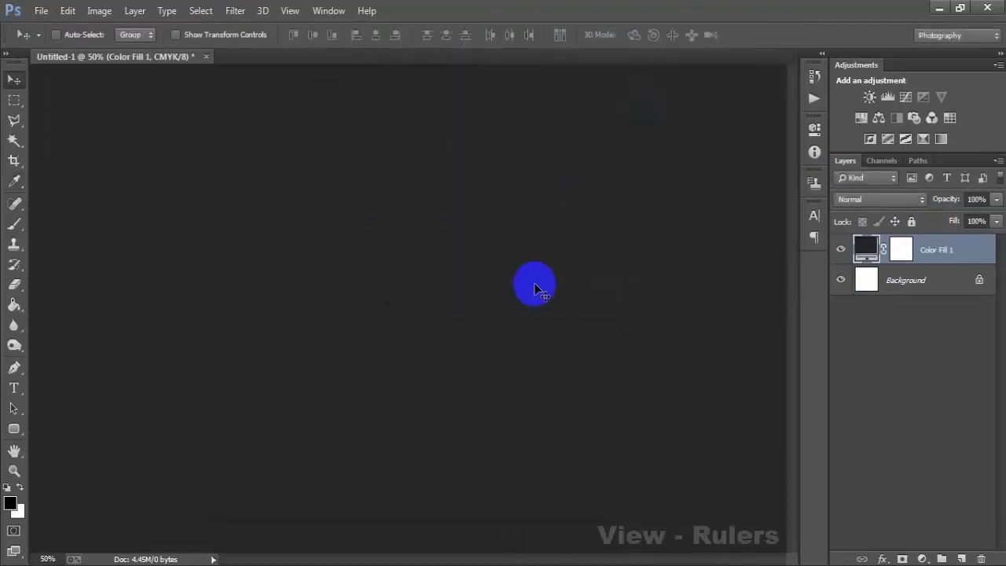
Step: Show rulers and place margin guides near the top and bottom canvas edges
click(290, 10)
click(287, 276)
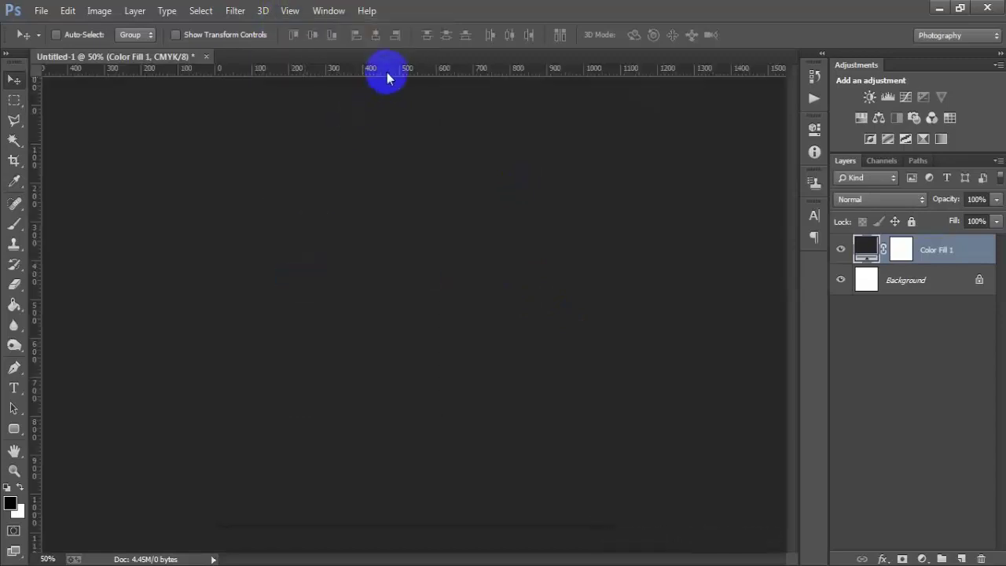
drag(387, 77, 401, 122)
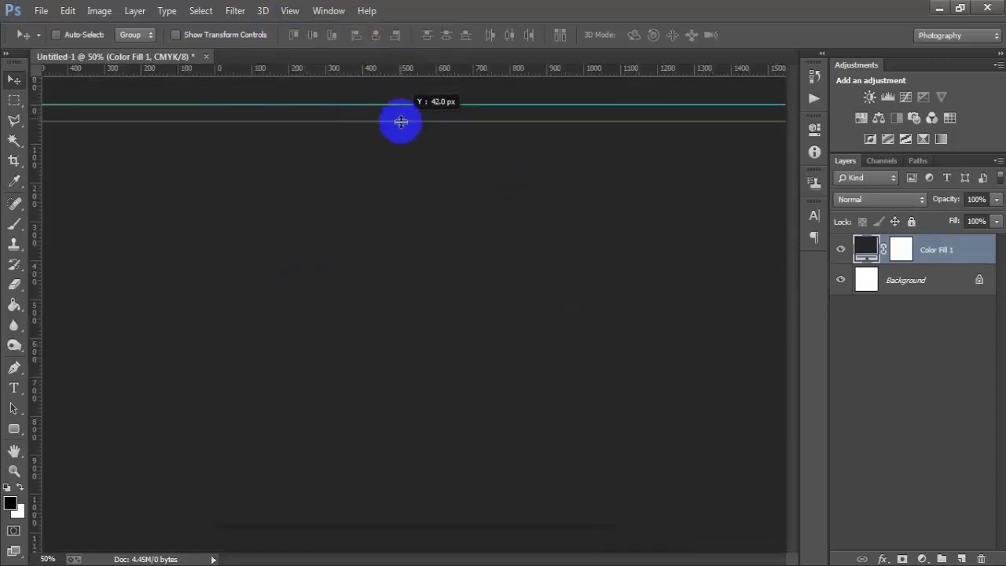
drag(386, 71, 375, 525)
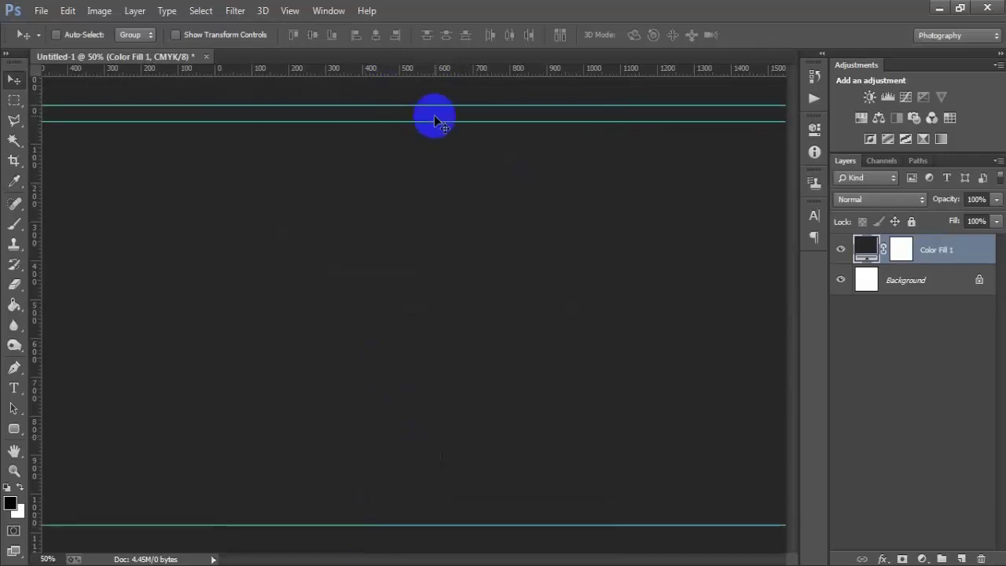
drag(433, 71, 434, 512)
Step: Place pairs of vertical margin guides near the left and right canvas edges
drag(35, 358, 213, 368)
drag(34, 370, 225, 377)
drag(34, 382, 613, 375)
drag(33, 327, 606, 359)
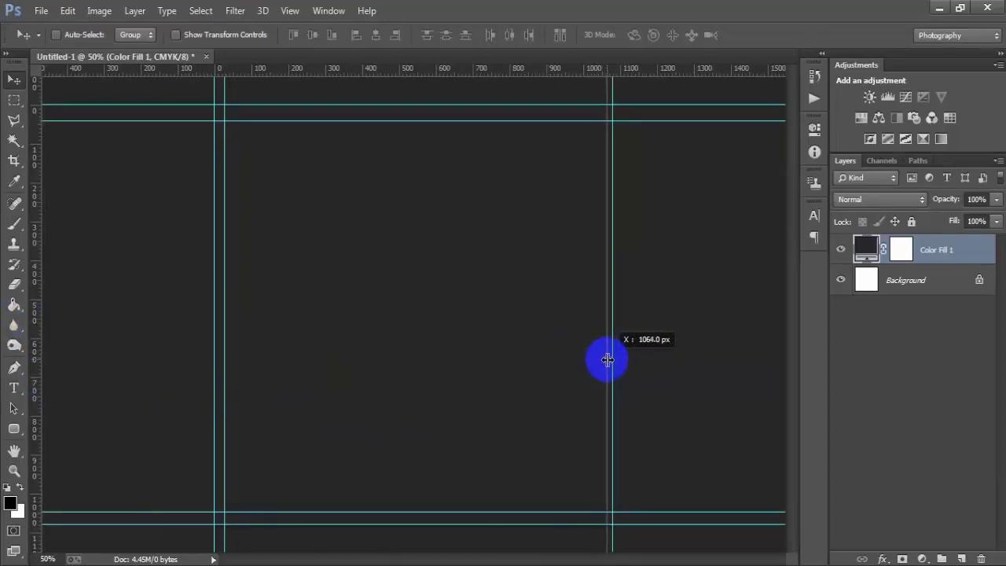
drag(607, 359, 603, 358)
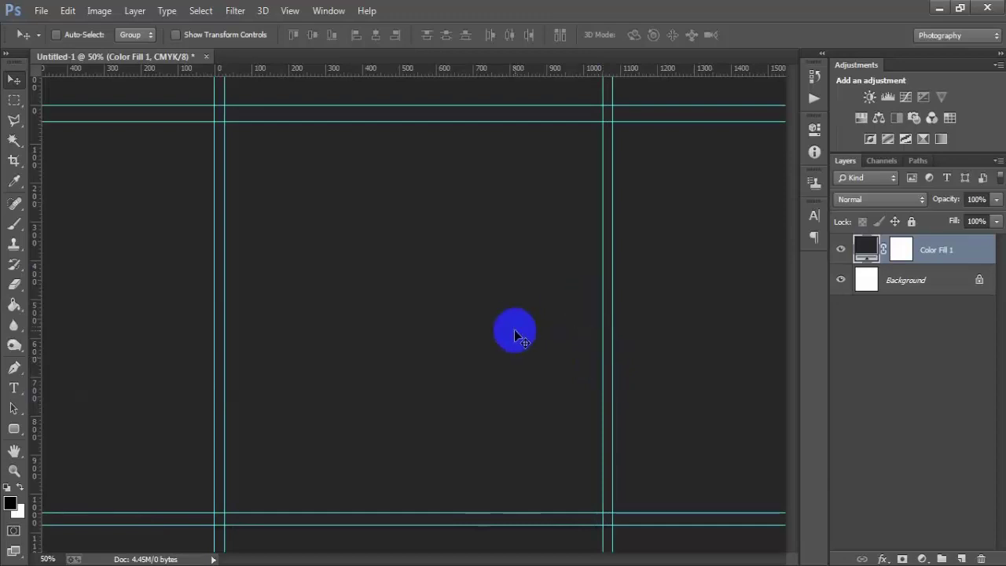
Step: Add a new layer and set the Horizontal Type Tool to white, 18 pt
click(962, 559)
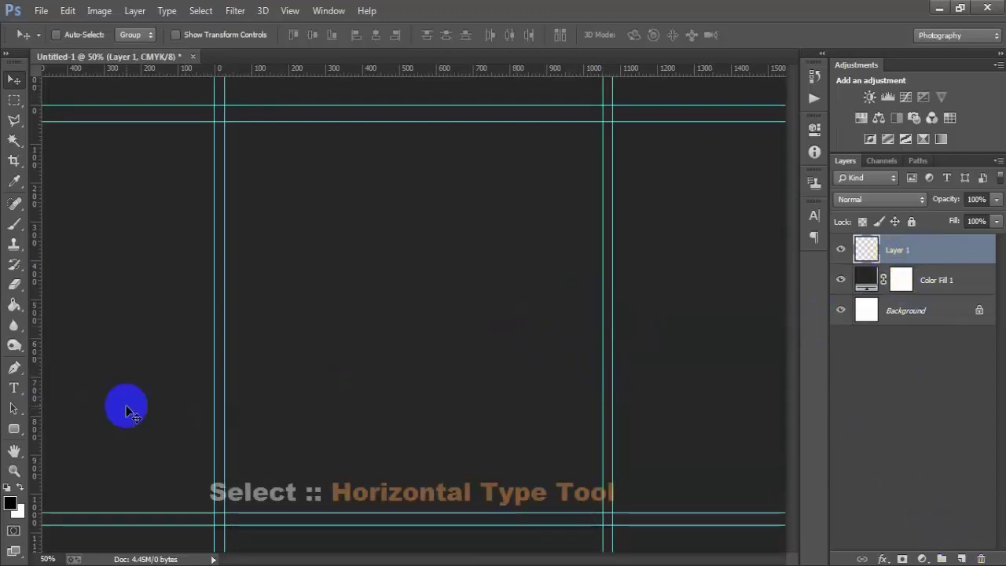
click(14, 388)
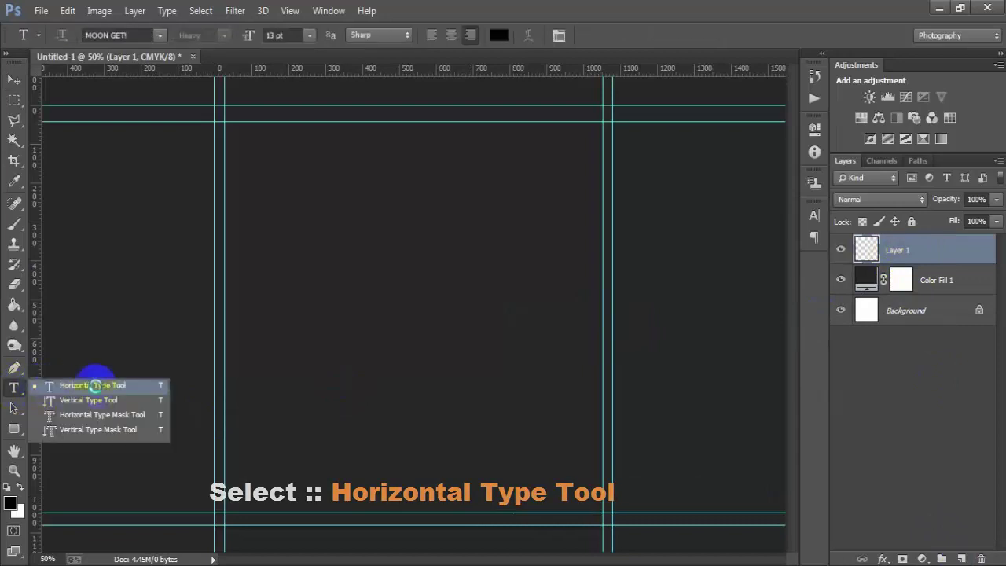
click(94, 386)
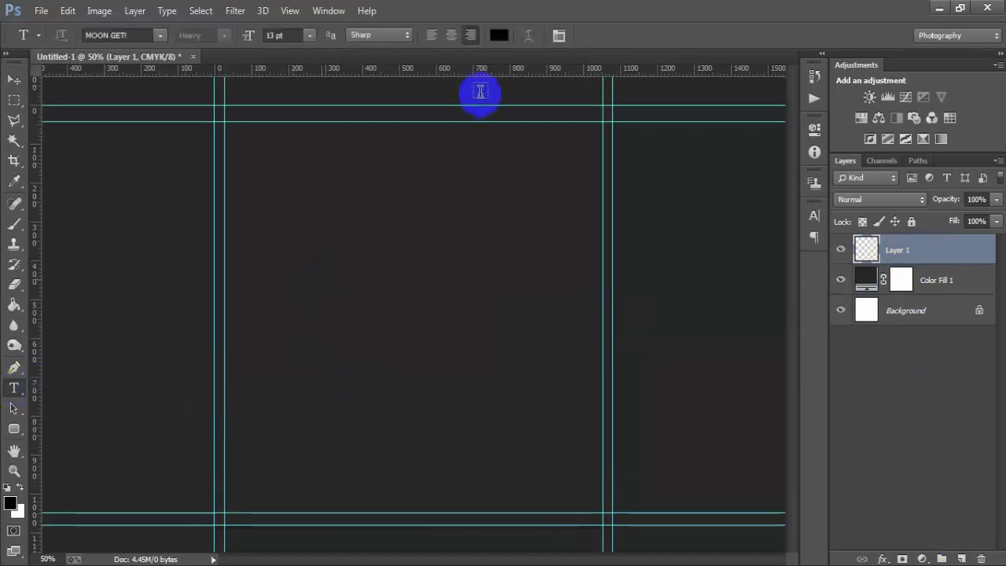
click(498, 34)
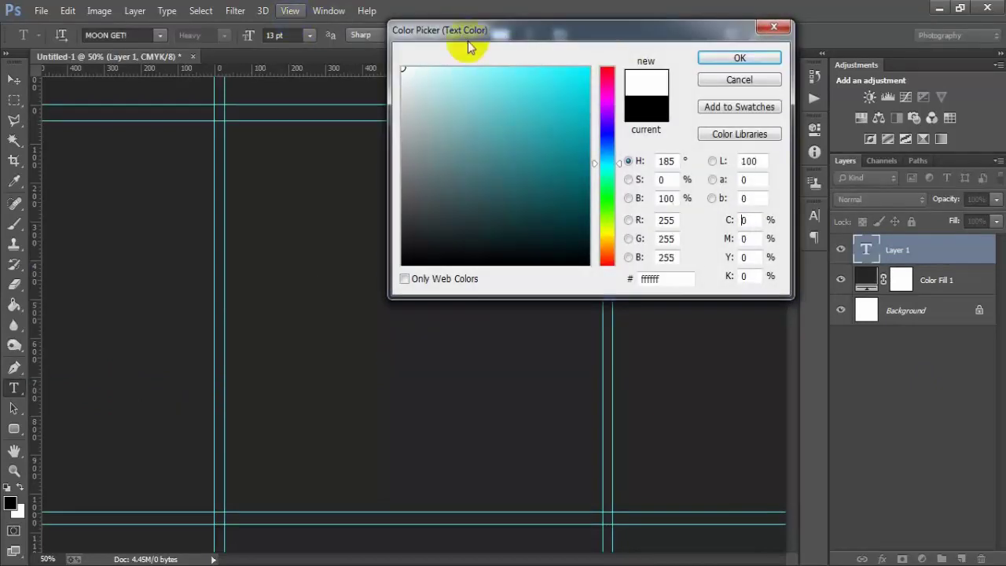
click(715, 59)
click(310, 35)
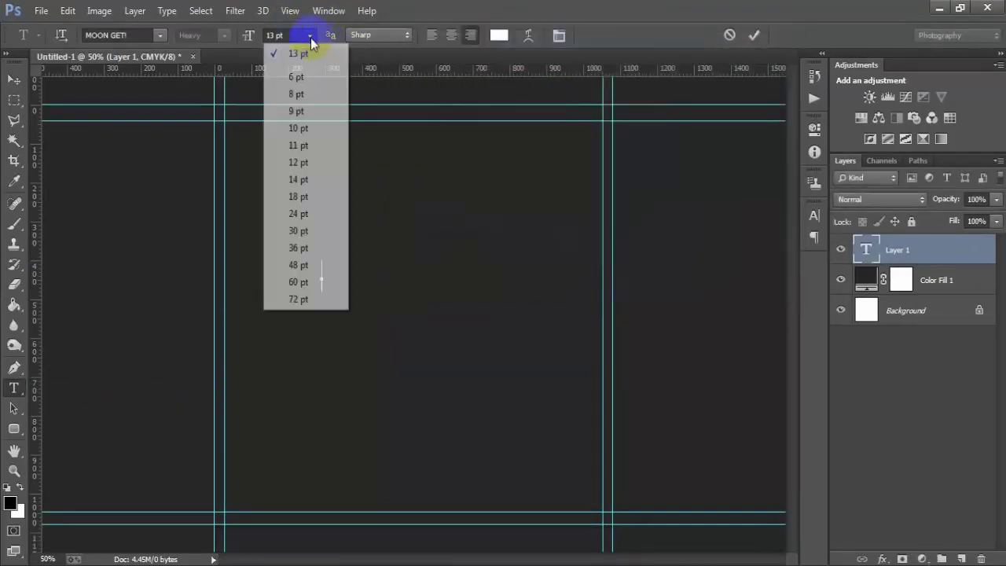
click(298, 197)
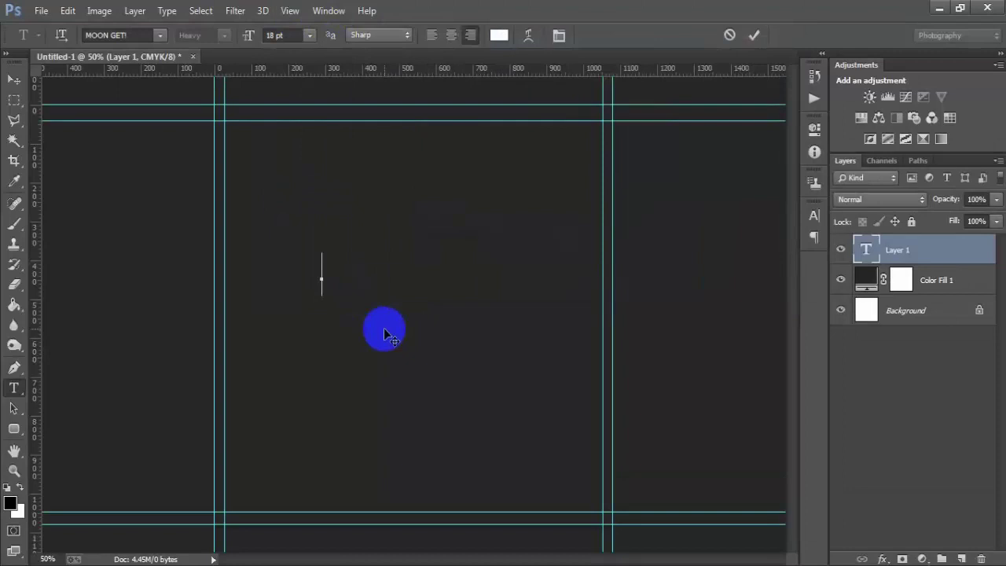
Step: Type AIREDALE and move it up toward the top centre of the canvas
text(EDALE)
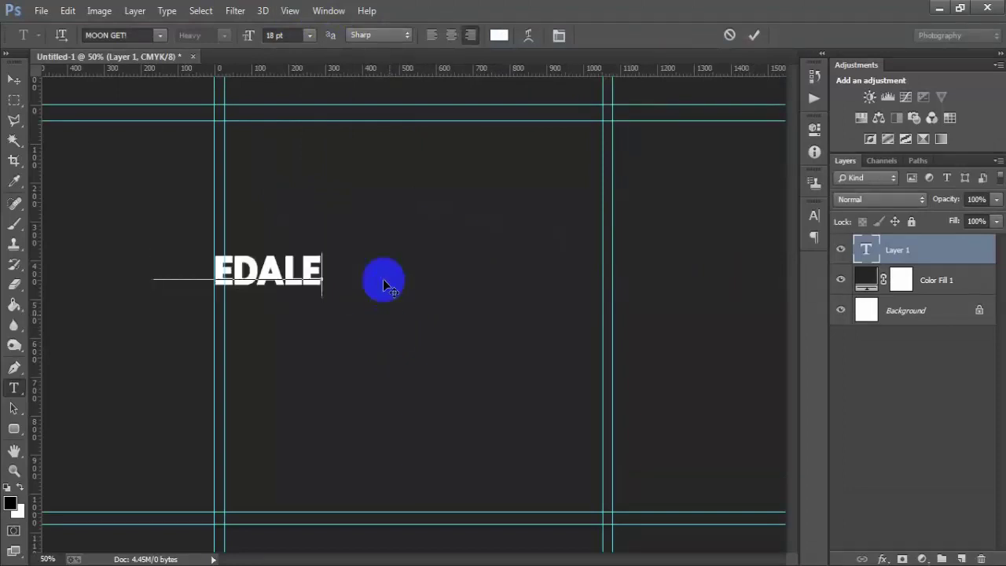
click(13, 80)
drag(310, 306, 460, 193)
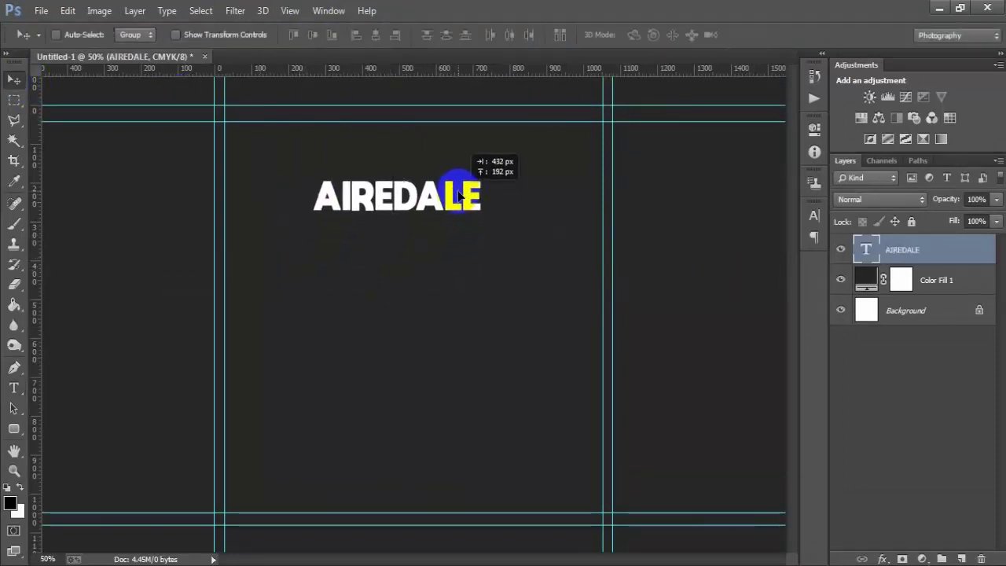
click(815, 215)
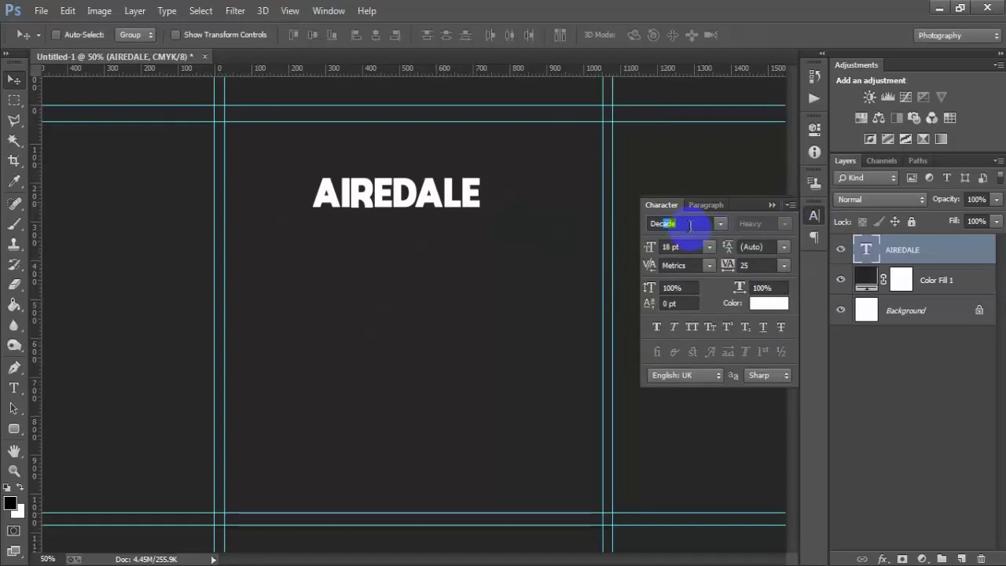
Step: Set AIREDALE in the DCC - Ash font and enlarge it to about 285%
click(721, 223)
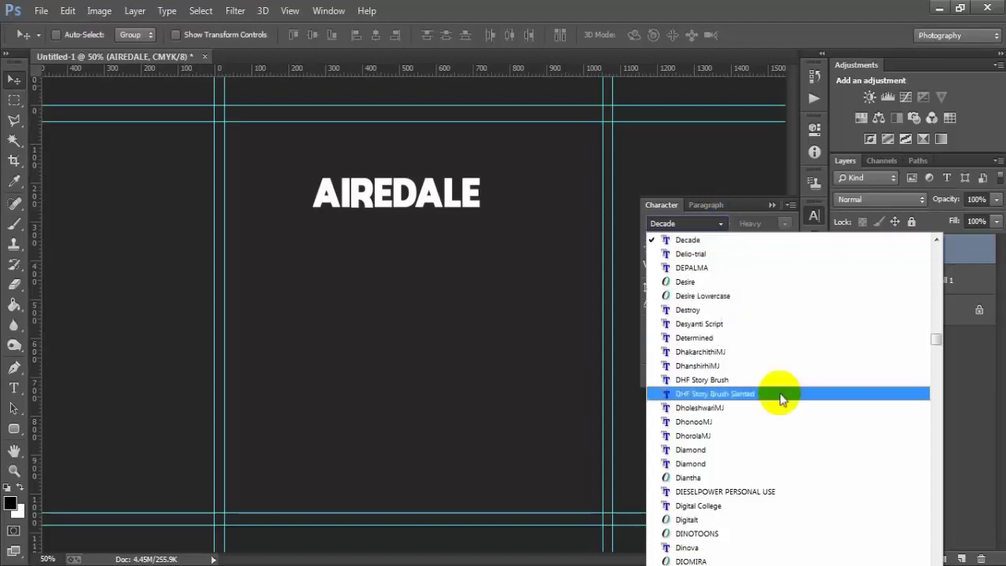
scroll(779, 409, up, 4)
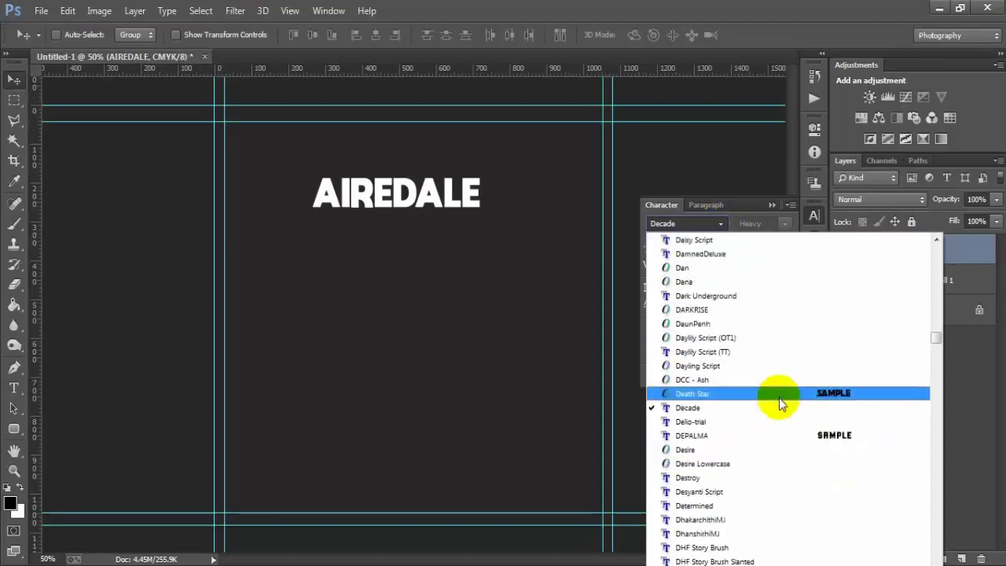
click(697, 380)
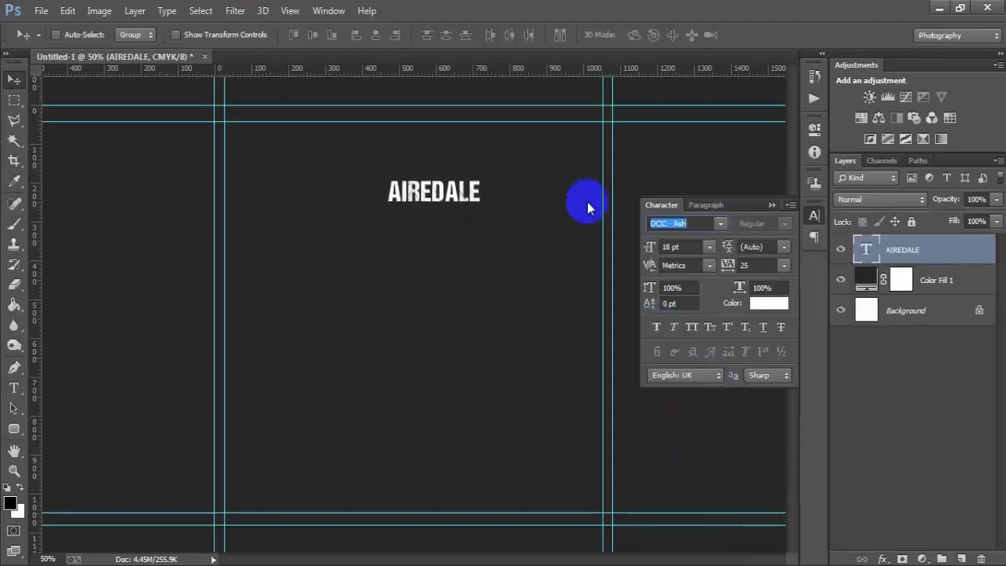
click(772, 204)
drag(470, 203, 436, 200)
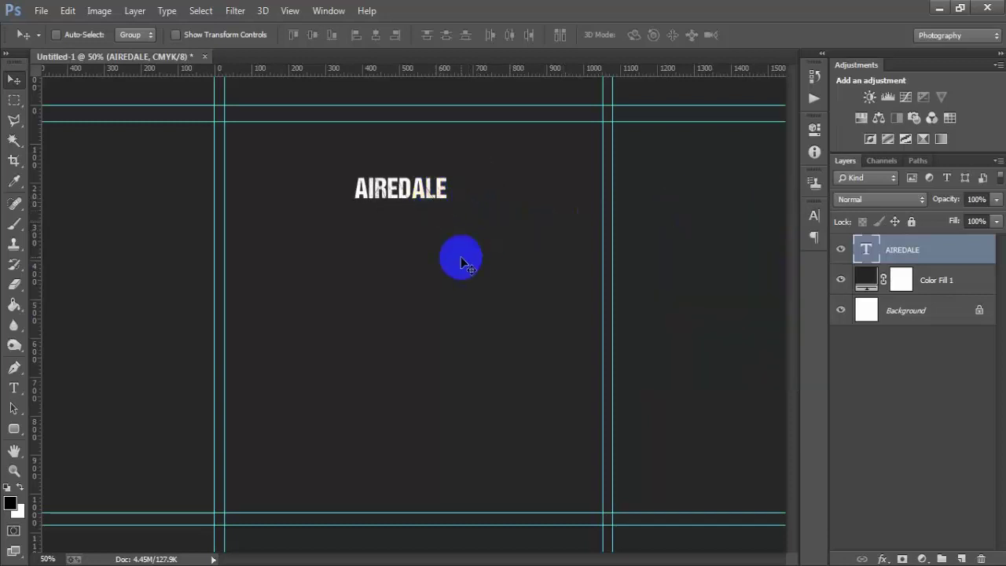
key(ctrl+t)
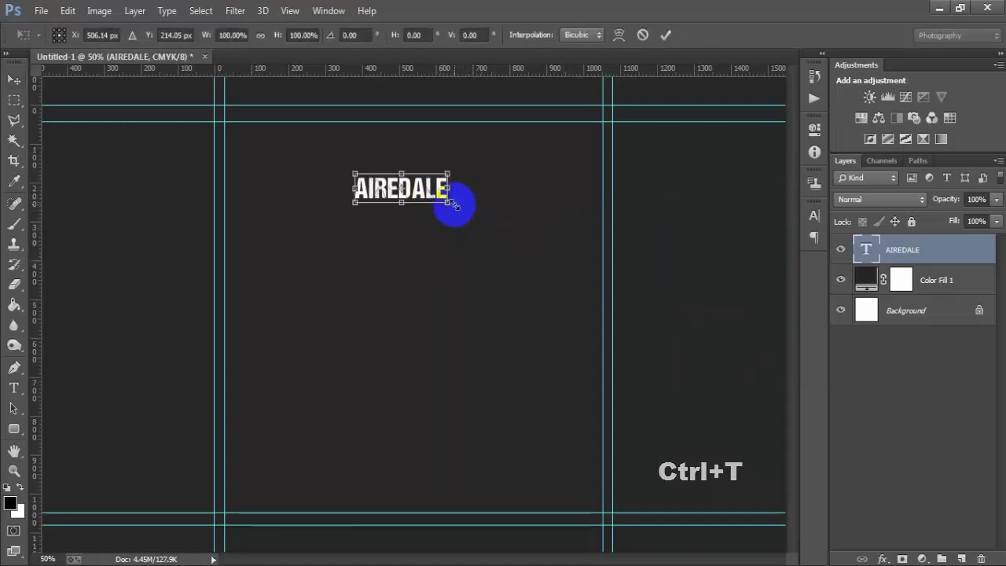
mouse_move(451, 204)
mouse_down()
mouse_move(535, 263)
mouse_move(526, 255)
mouse_up()
click(666, 35)
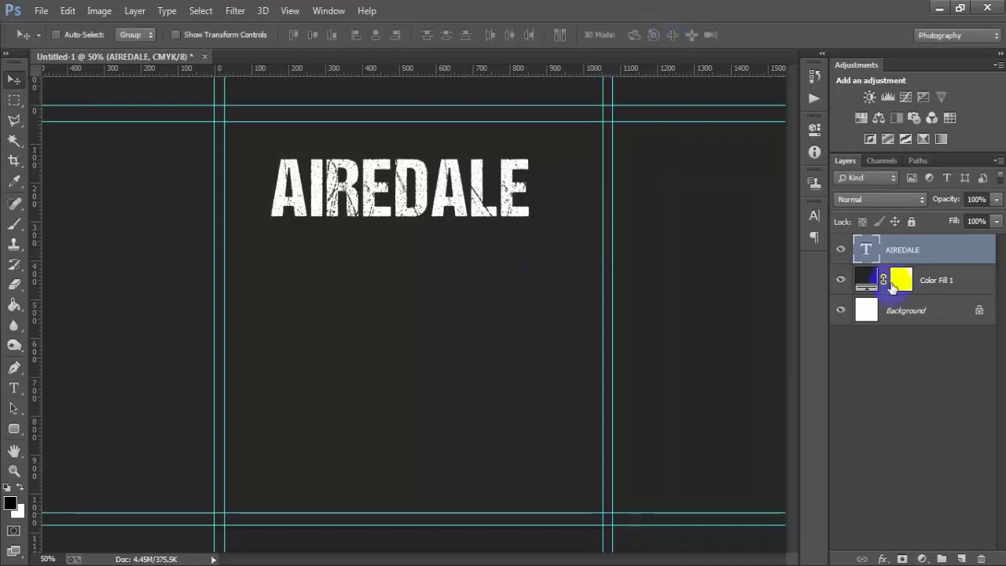
Step: Align AIREDALE to the Background's horizontal centre and check it by toggling visibility
ctrl+click(902, 315)
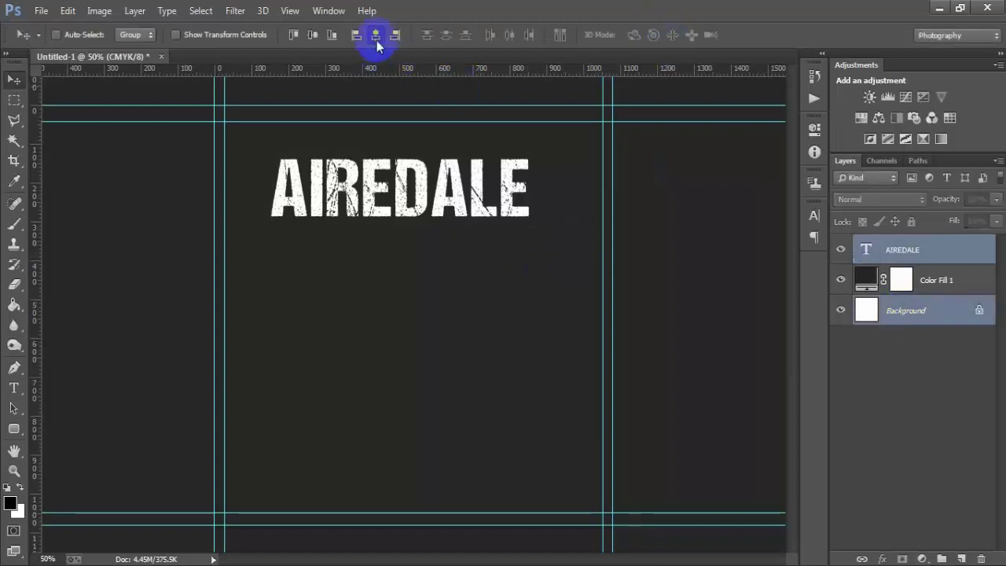
click(376, 35)
click(900, 250)
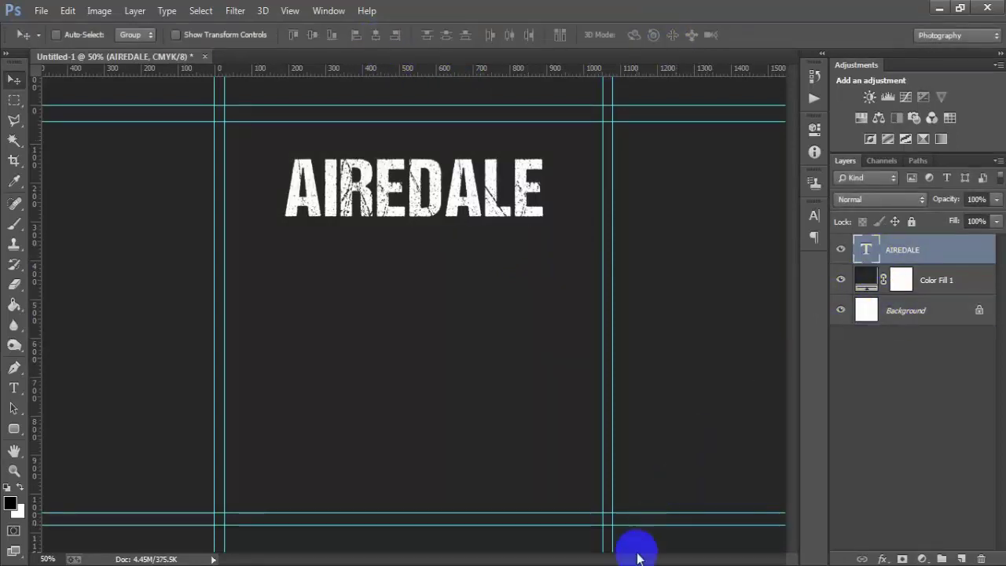
click(469, 258)
click(865, 245)
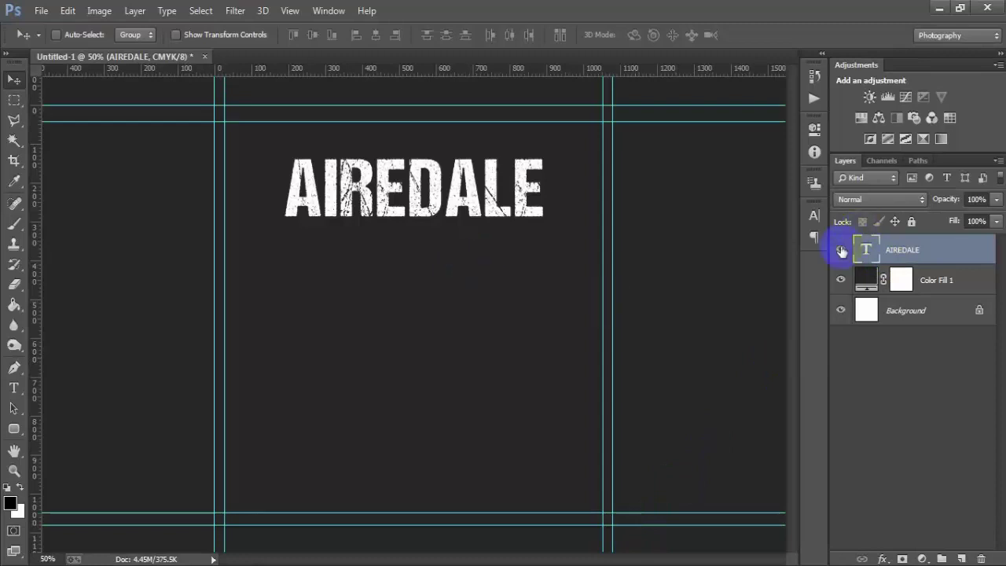
click(841, 250)
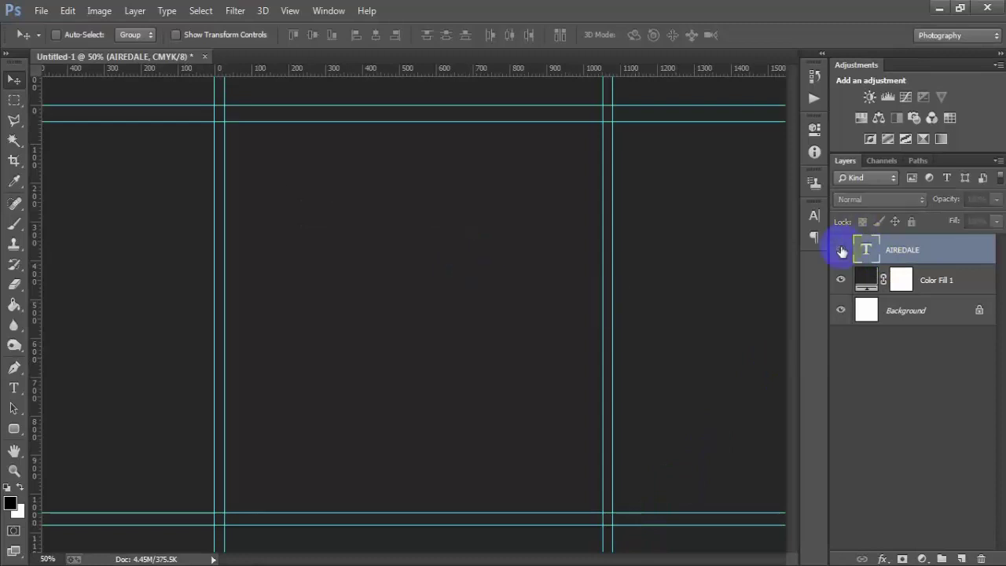
Step: Rasterize the AIREDALE type layer and add an empty Layer 1 above it
right_click(979, 252)
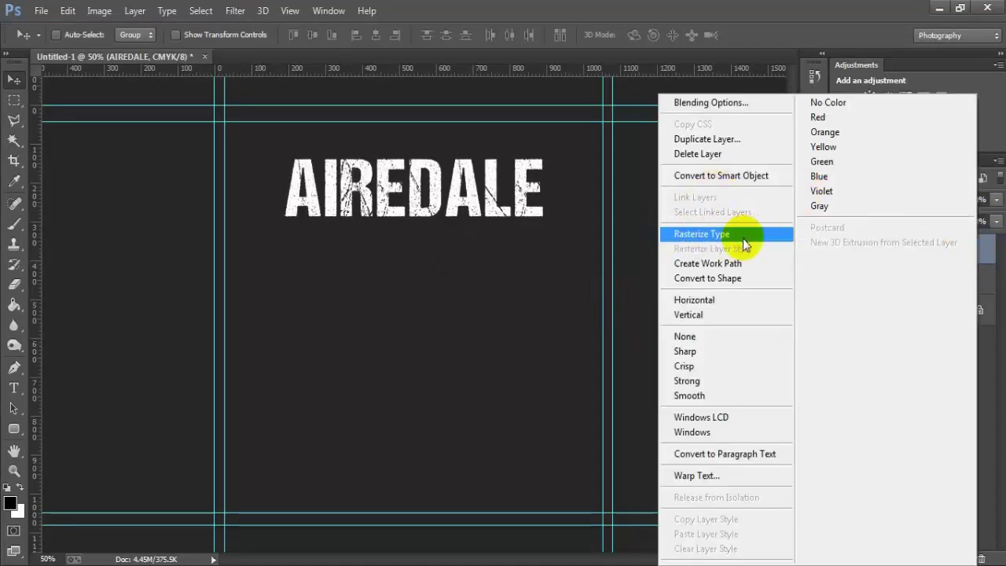
click(750, 235)
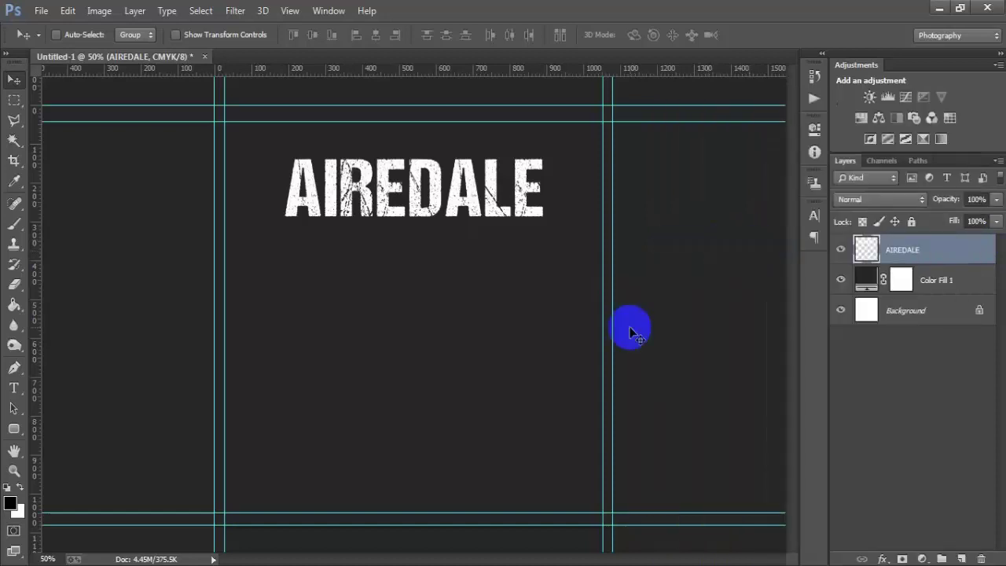
click(961, 559)
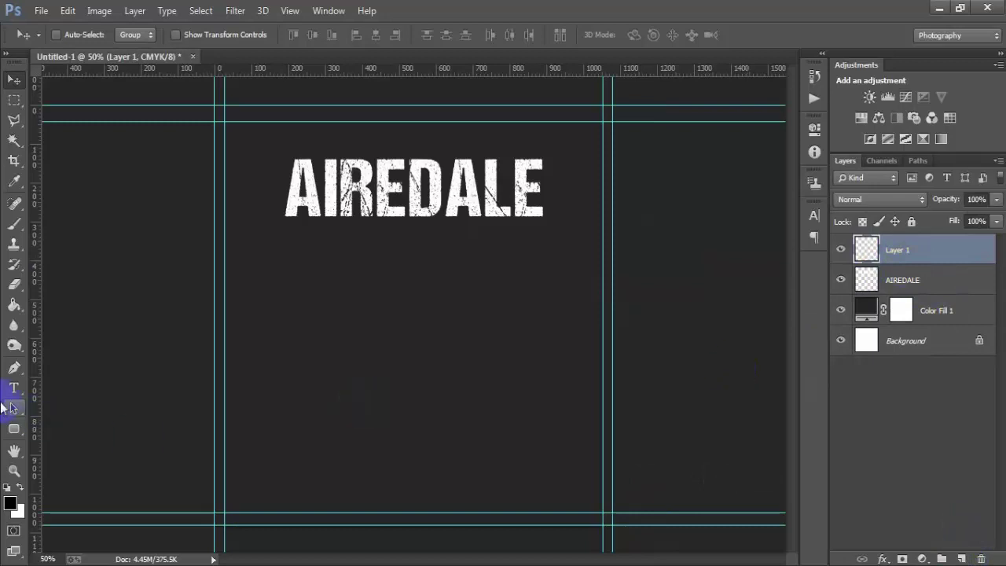
Step: Type 'Terrier' under AIREDALE and set it in the B Matchmaker script font
click(14, 389)
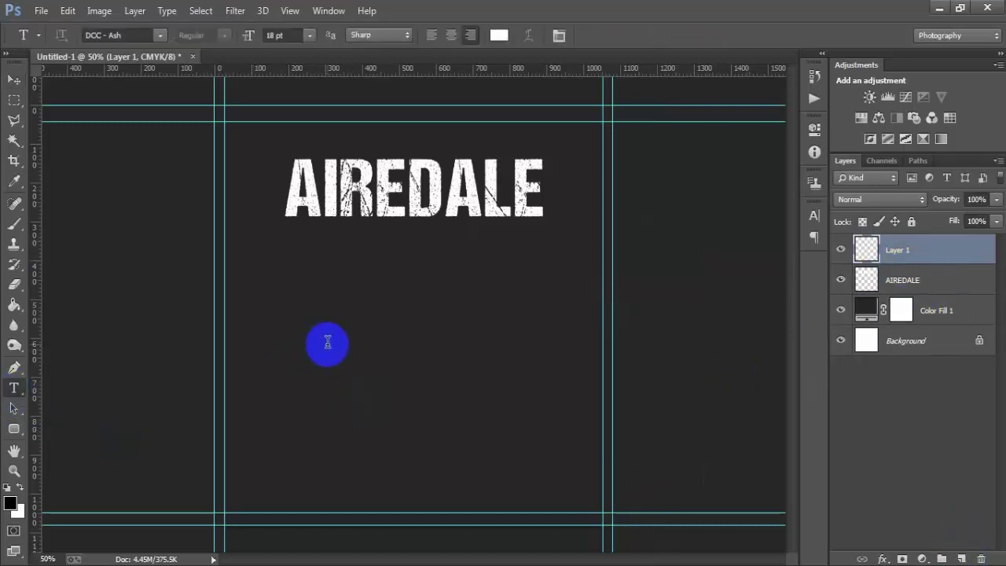
click(328, 343)
text(Terrier)
click(13, 80)
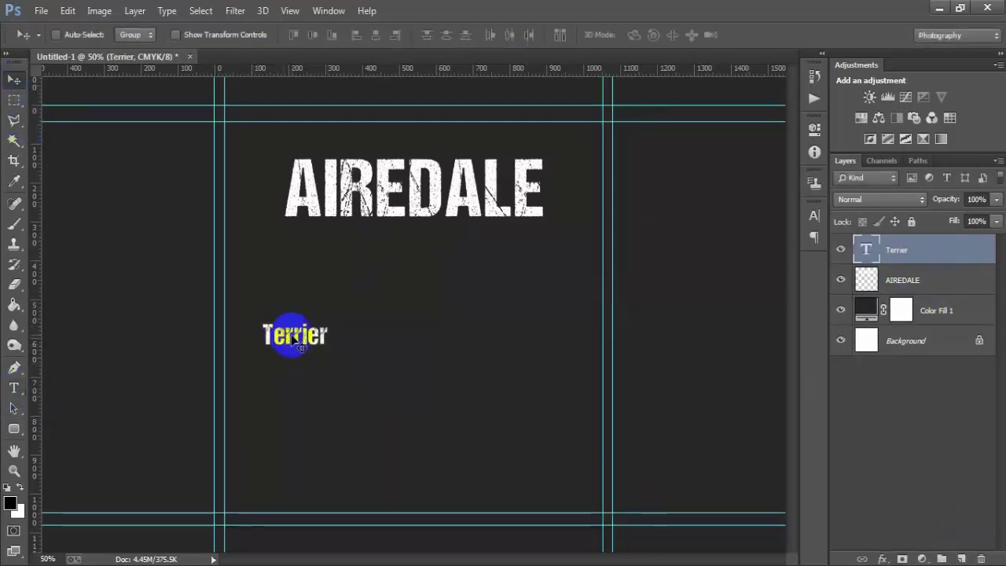
drag(295, 340, 404, 273)
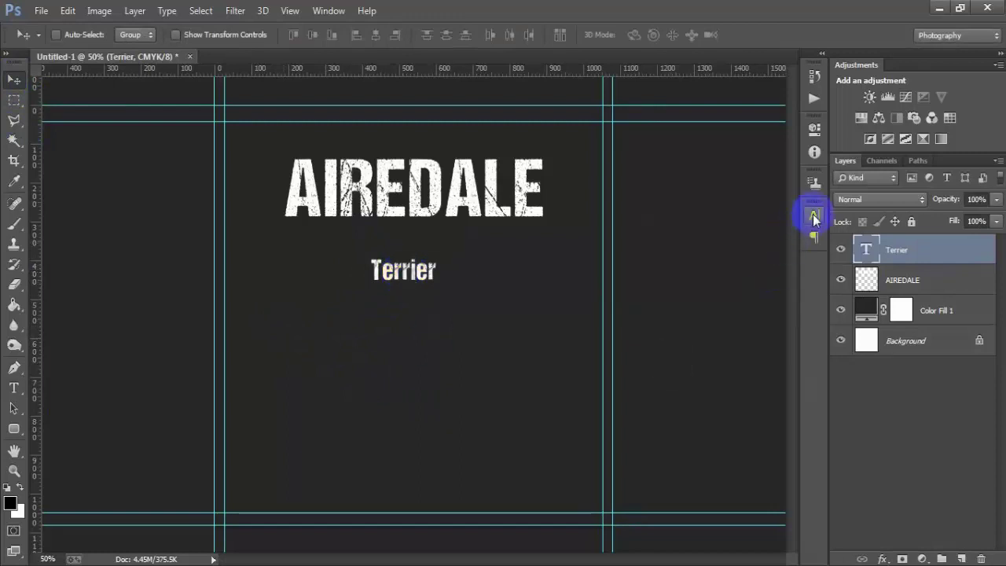
click(814, 217)
click(678, 223)
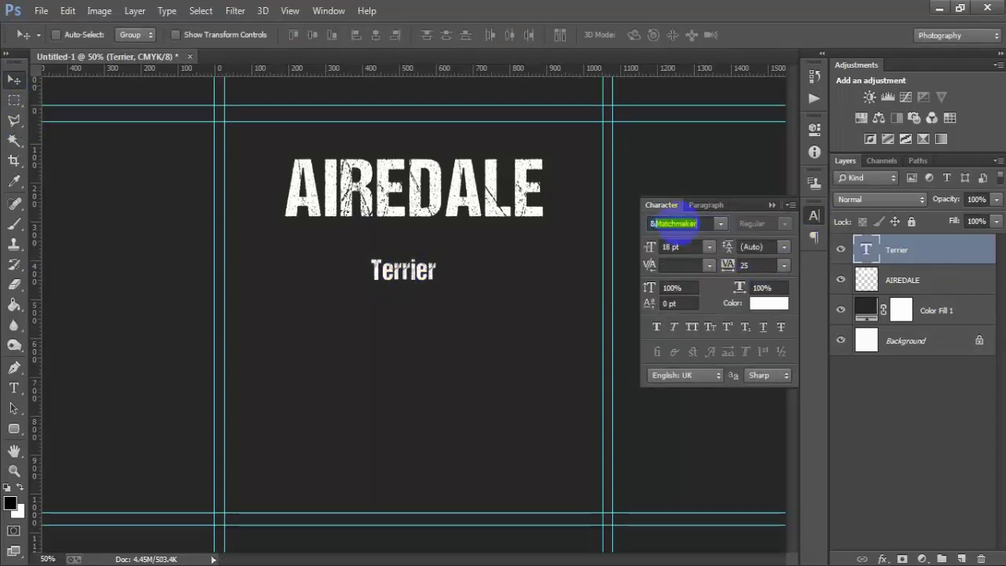
click(775, 205)
Step: Scale Terrier to about 250%, tilt it roughly 8°, and overlap AIREDALE's lower edge
key(ctrl+t)
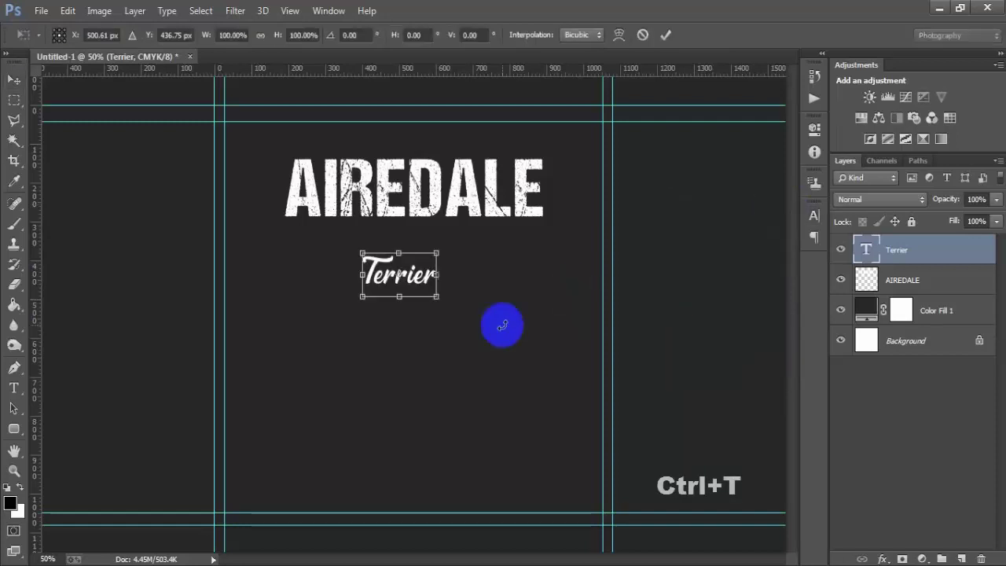
drag(438, 297, 502, 343)
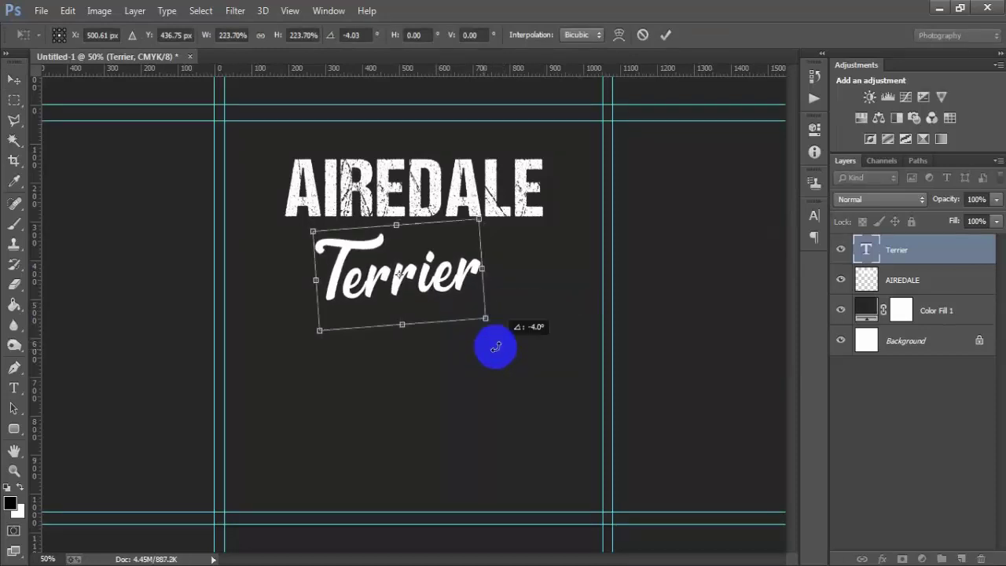
drag(433, 296, 447, 246)
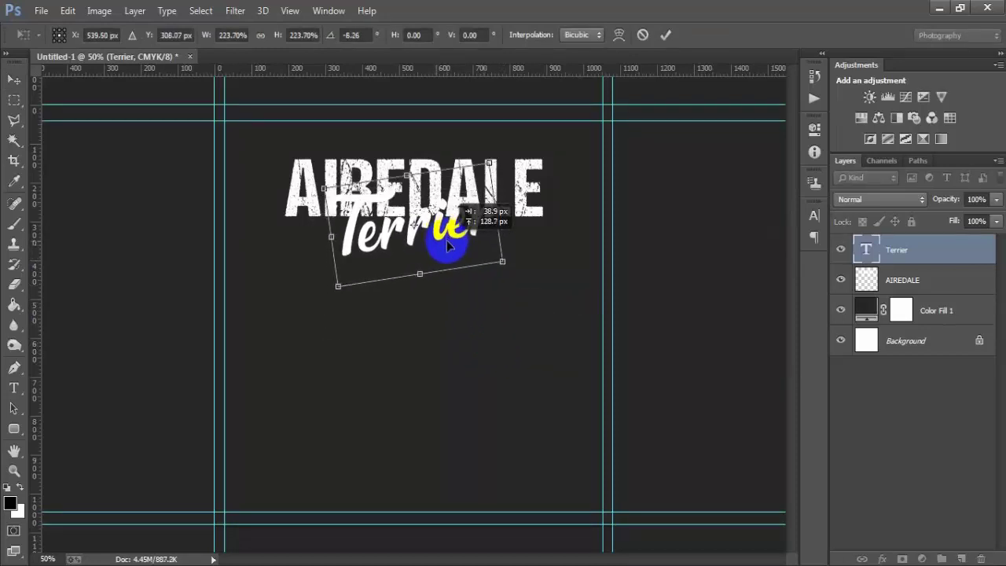
drag(503, 262, 513, 262)
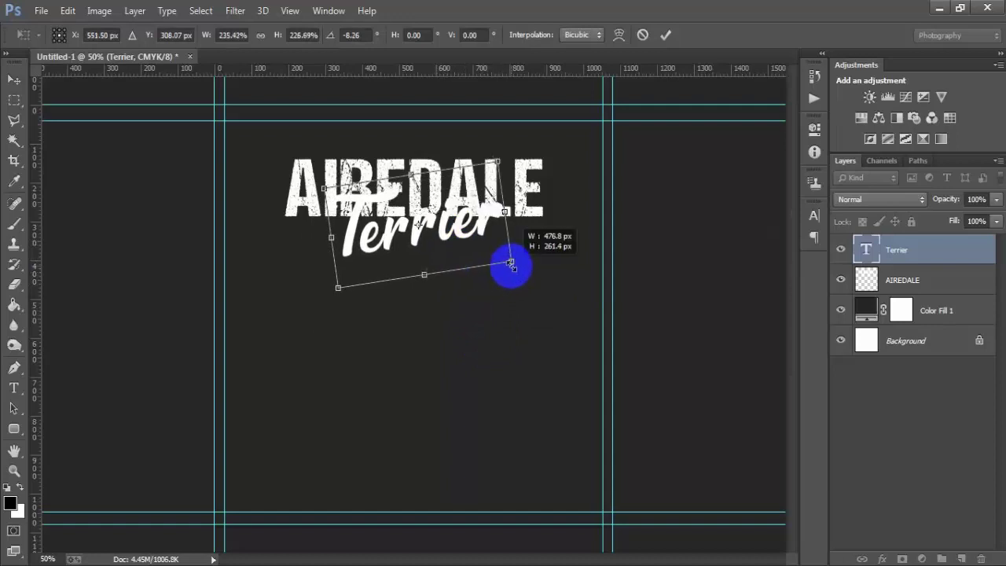
mouse_move(433, 251)
mouse_down()
mouse_move(421, 259)
mouse_move(428, 246)
mouse_up()
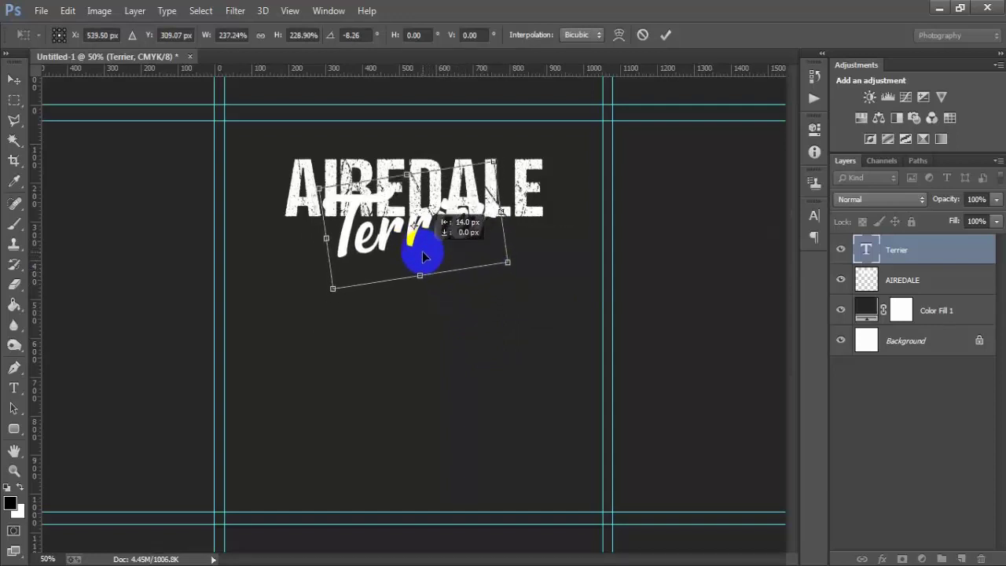
drag(511, 263, 516, 263)
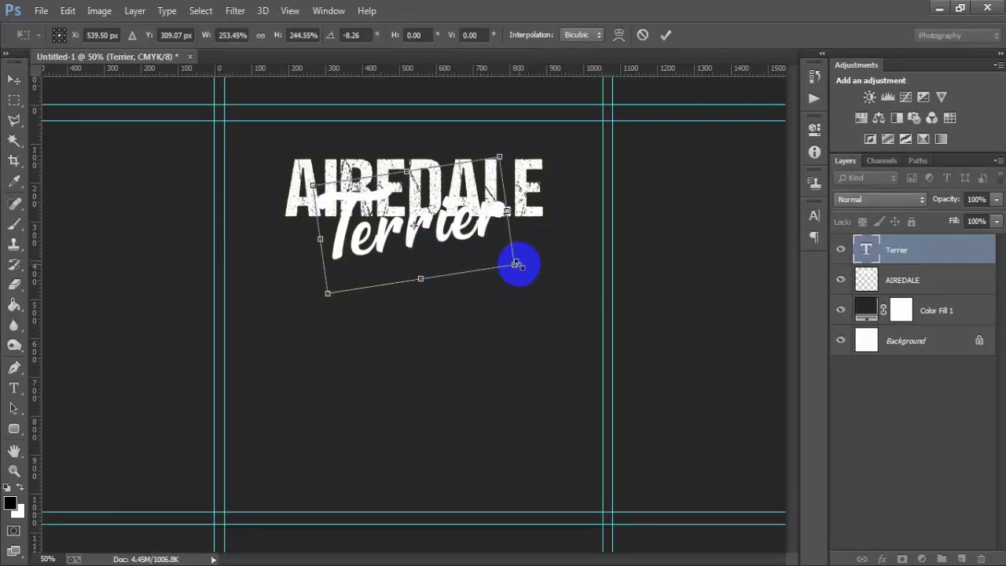
key(Down)
key(Down)
key(Down)
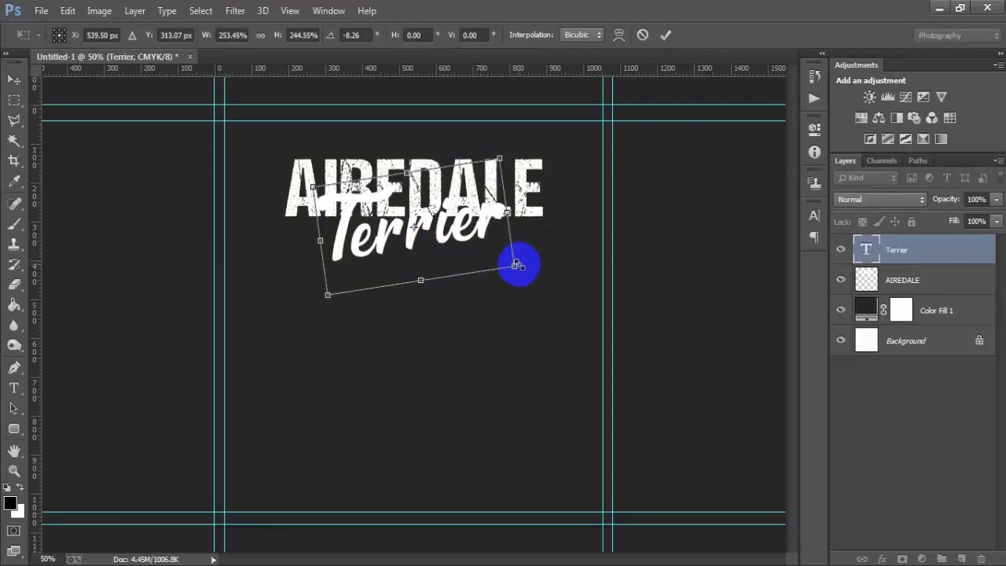
key(Down)
key(Down)
key(Down)
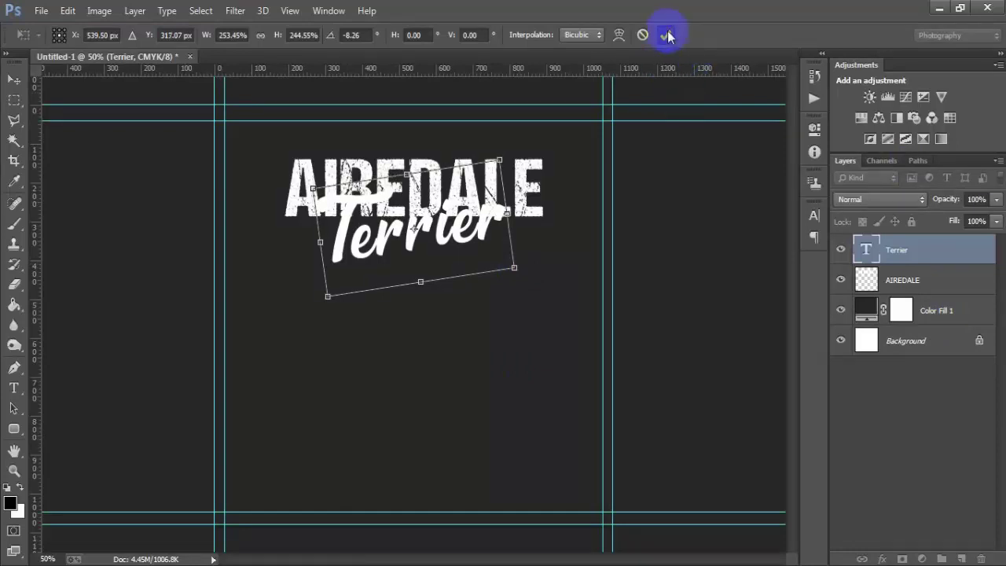
click(665, 35)
Step: Align Terrier to the horizontal centre with Background and AIREDALE, then check its visibility
ctrl+click(912, 343)
ctrl+click(908, 283)
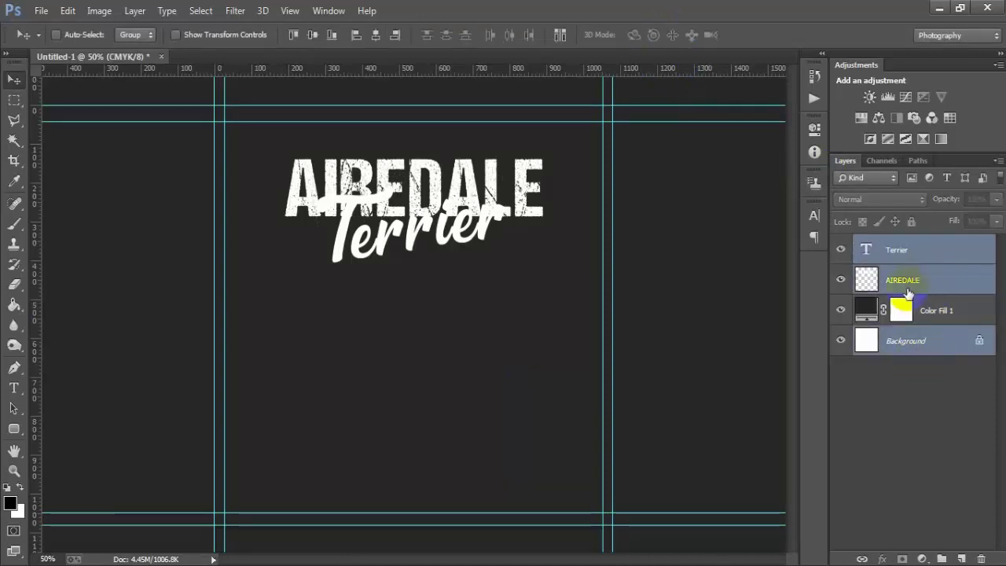
click(380, 35)
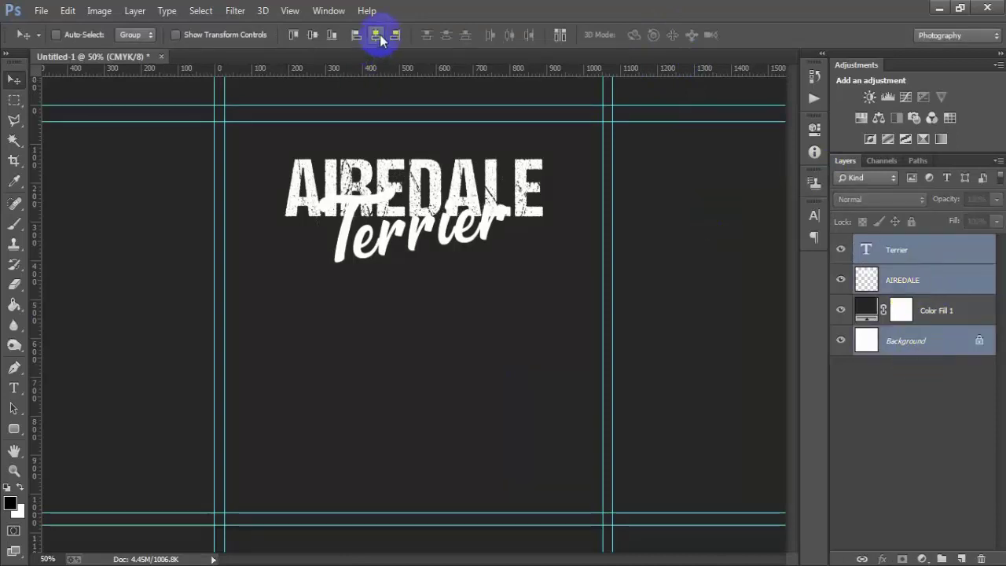
click(939, 261)
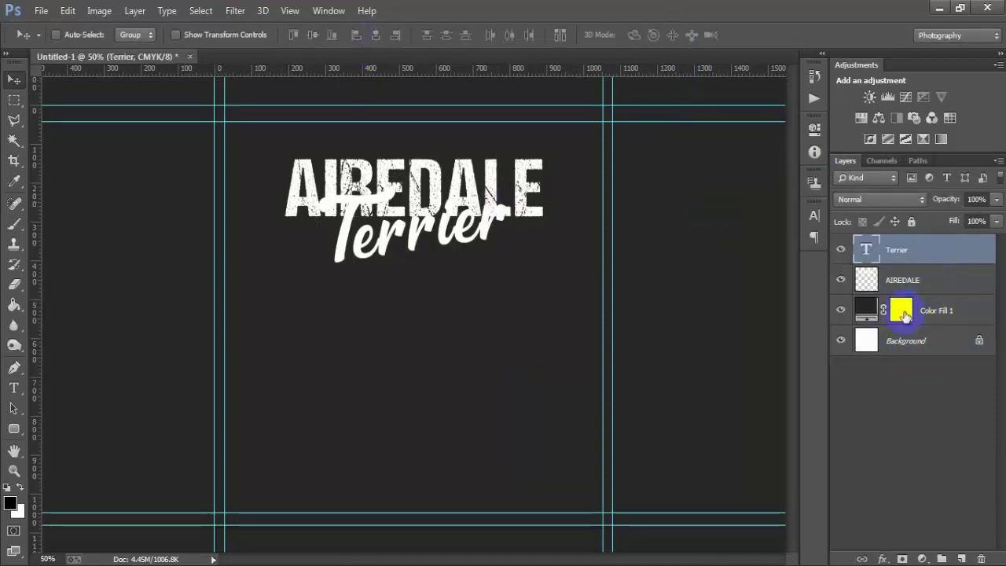
click(841, 250)
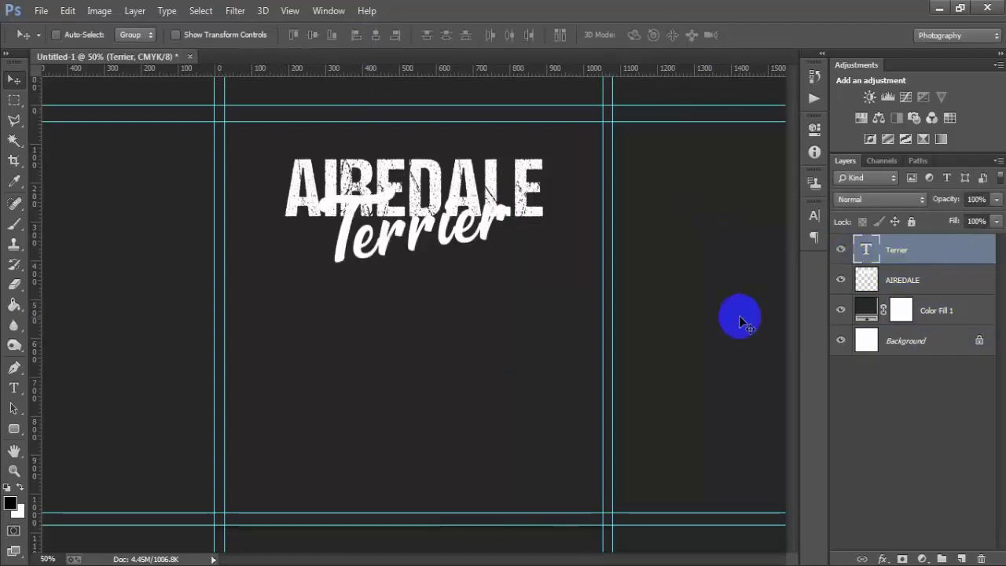
Step: Rasterize Terrier, select its lettering outline, and expand the selection by 10 px
right_click(975, 266)
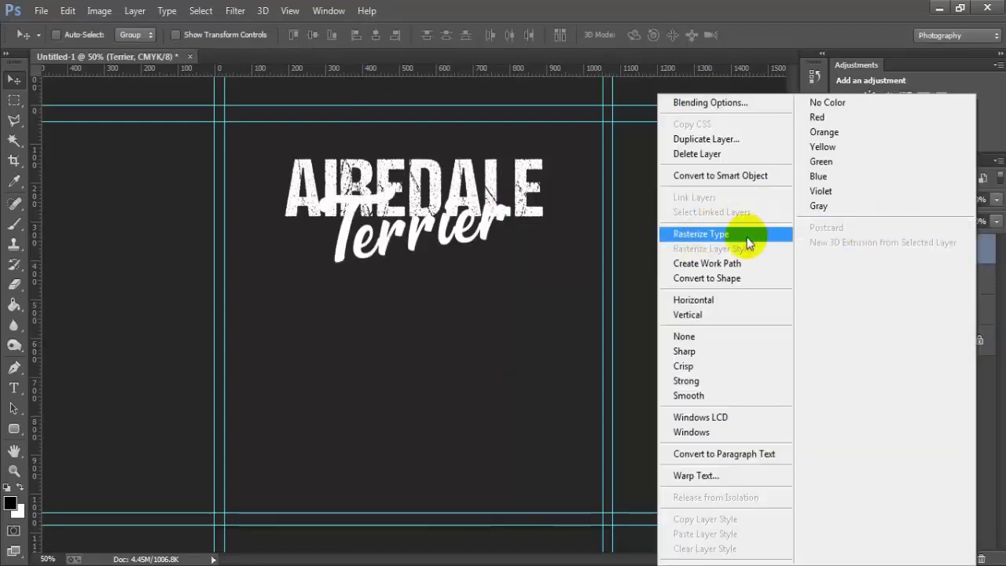
click(692, 234)
click(842, 251)
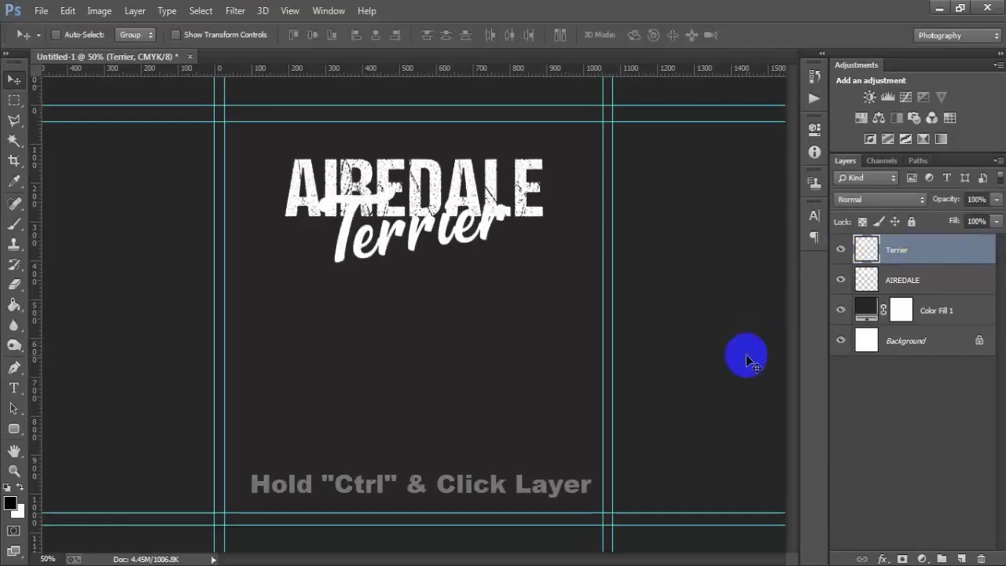
ctrl+click(866, 251)
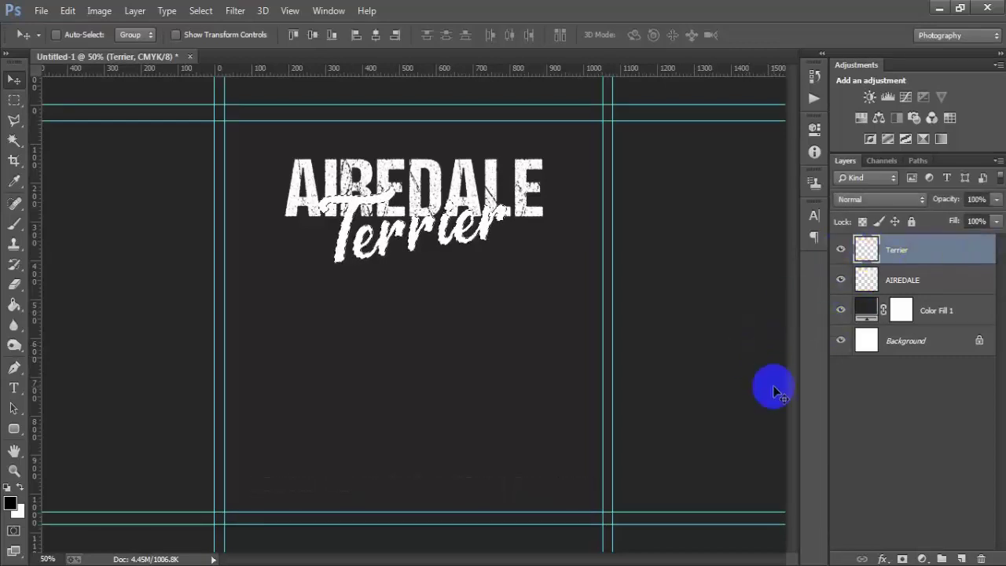
click(201, 11)
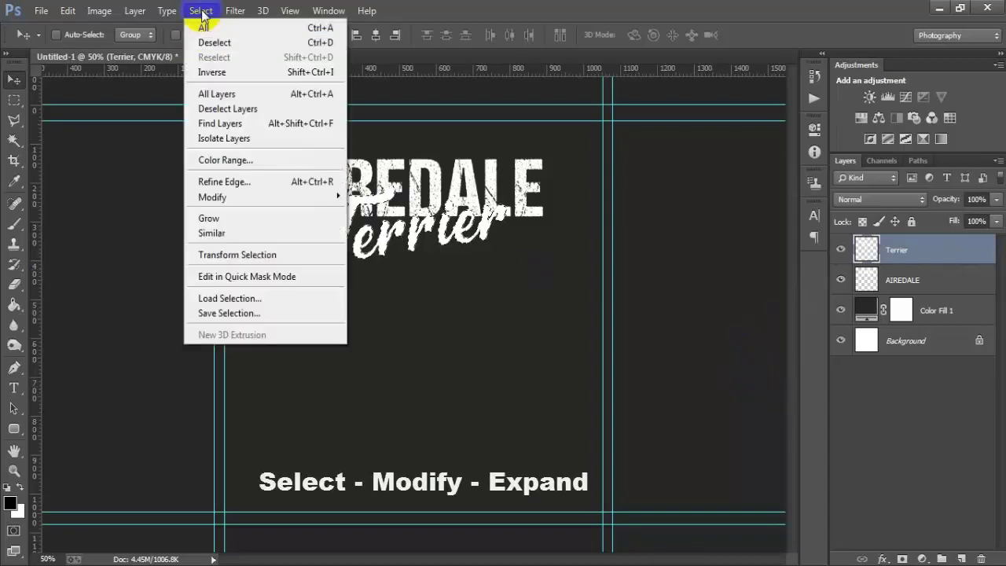
mouse_move(236, 196)
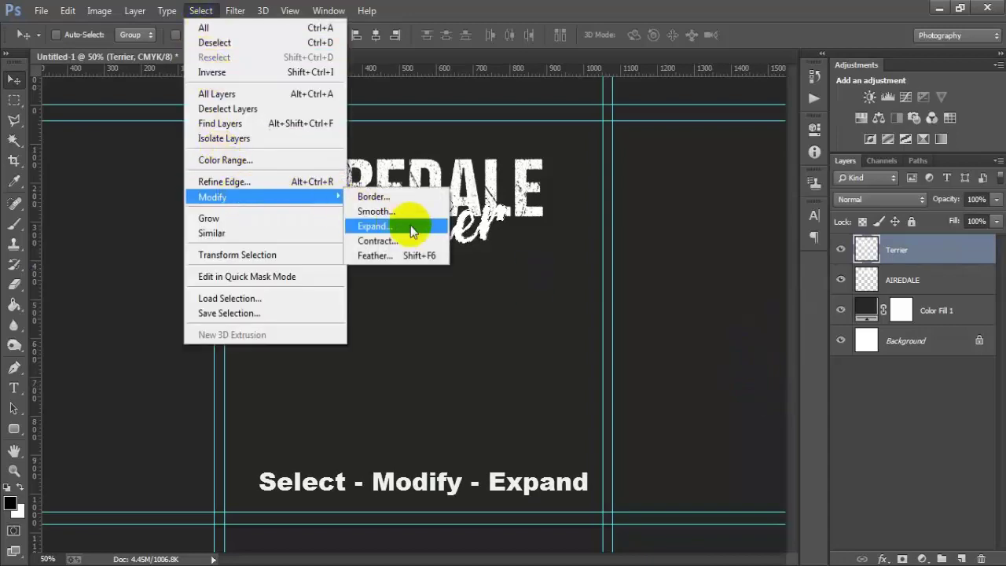
click(412, 228)
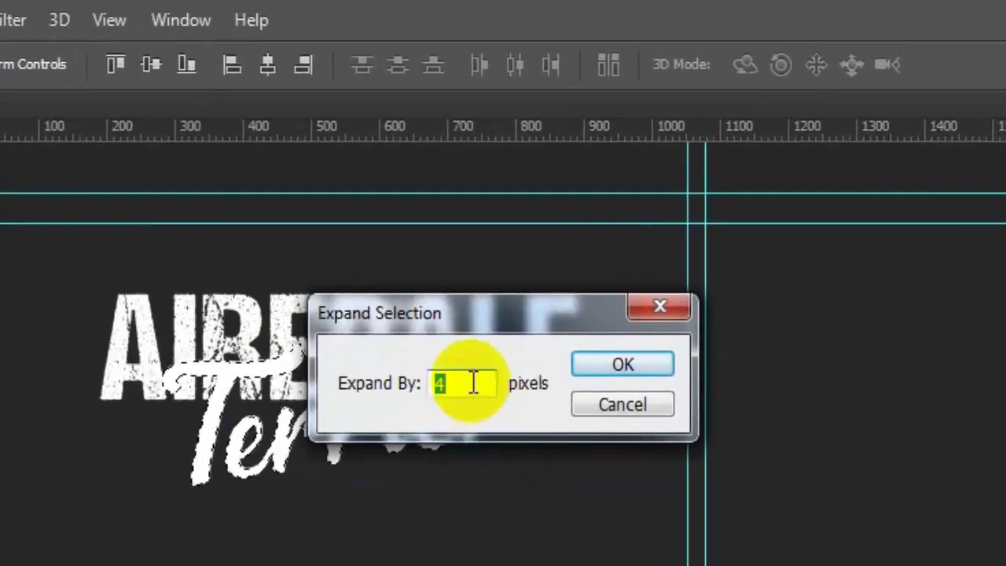
text(10)
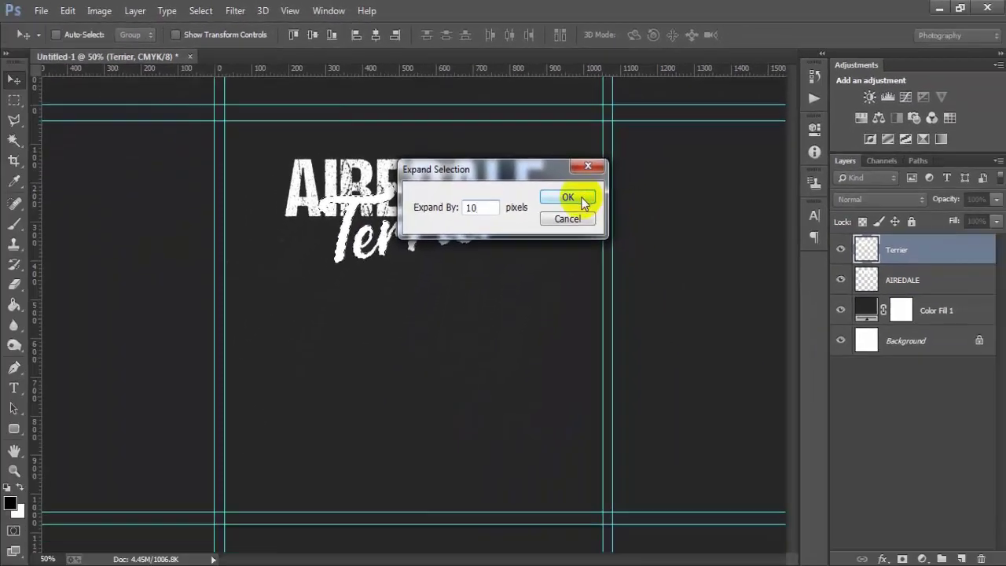
click(583, 169)
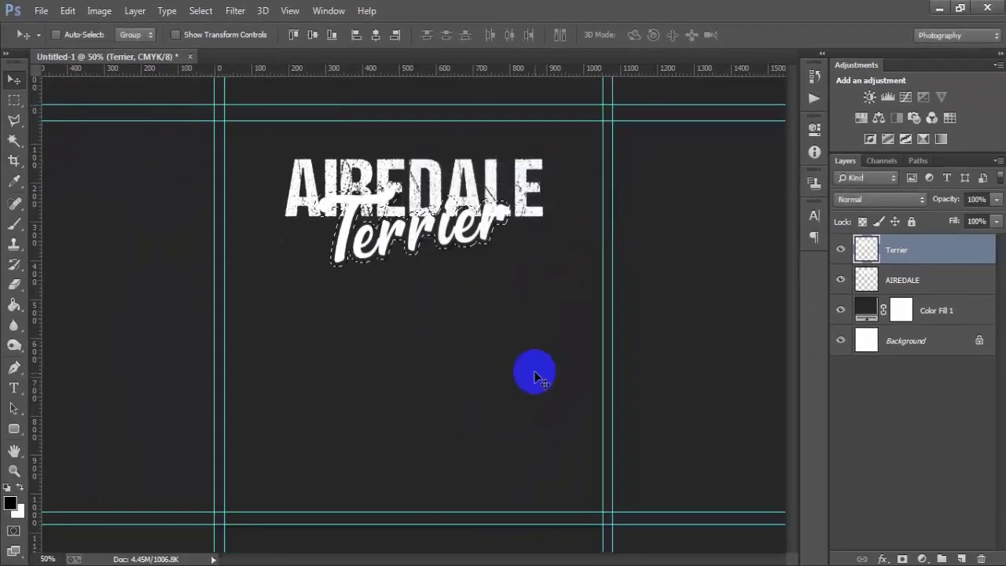
Step: Delete the expanded Terrier outline from the AIREDALE layer, deselect, and check the gap
click(908, 285)
click(841, 281)
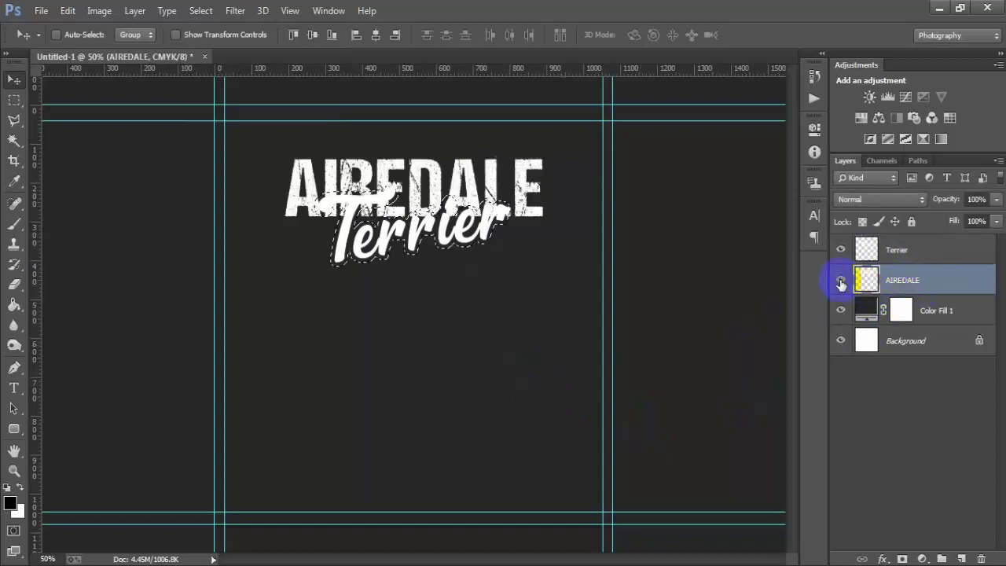
click(841, 282)
key(Delete)
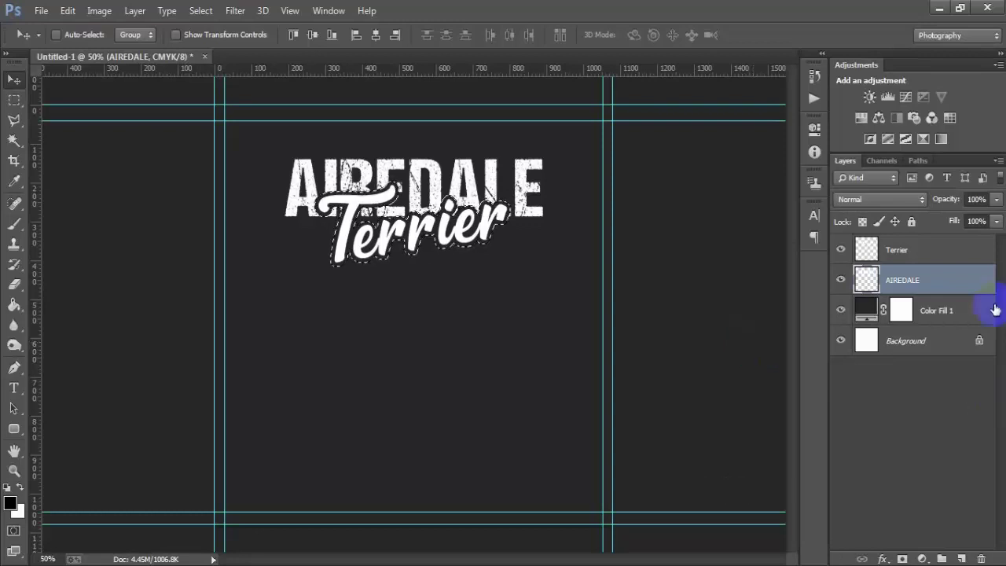
click(908, 250)
key(ctrl+d)
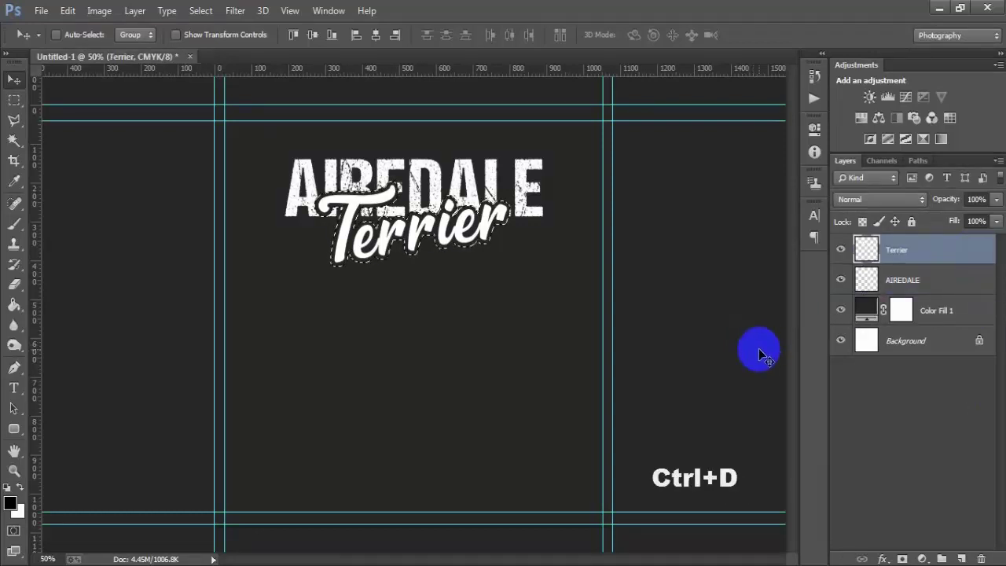
click(846, 250)
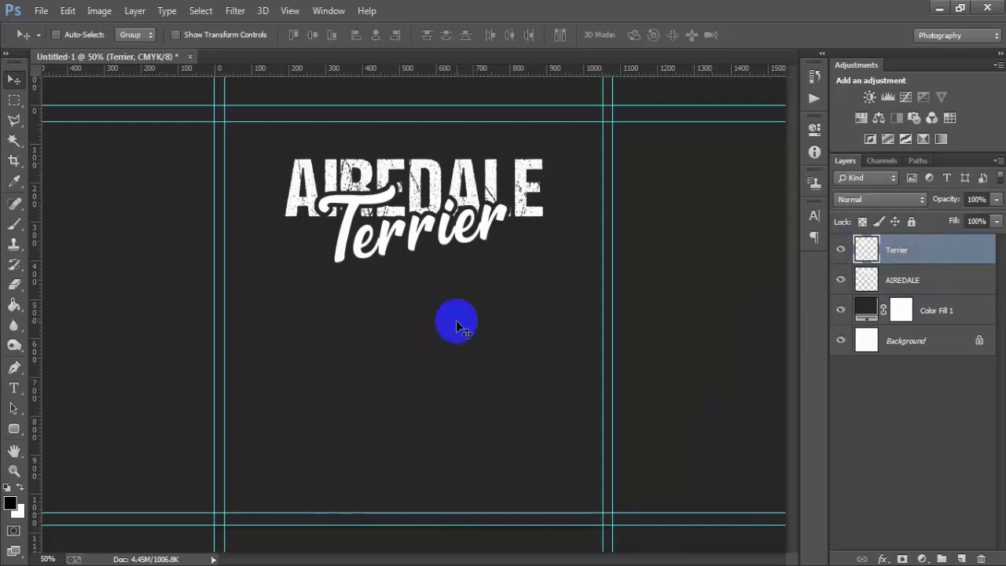
Step: On a new layer, add the tagline 'Lt's more than just a dog...' and shrink it
click(964, 558)
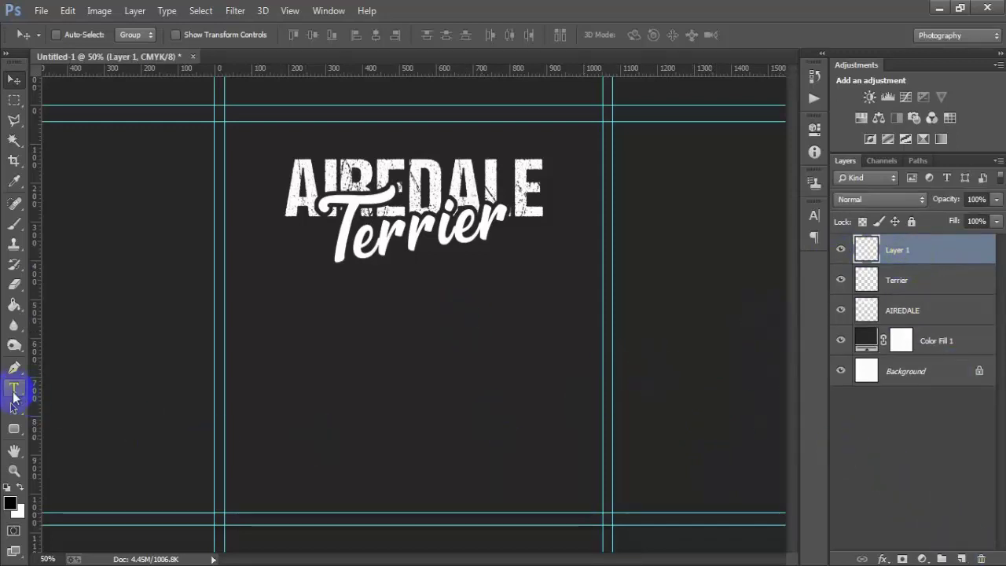
click(13, 393)
click(343, 407)
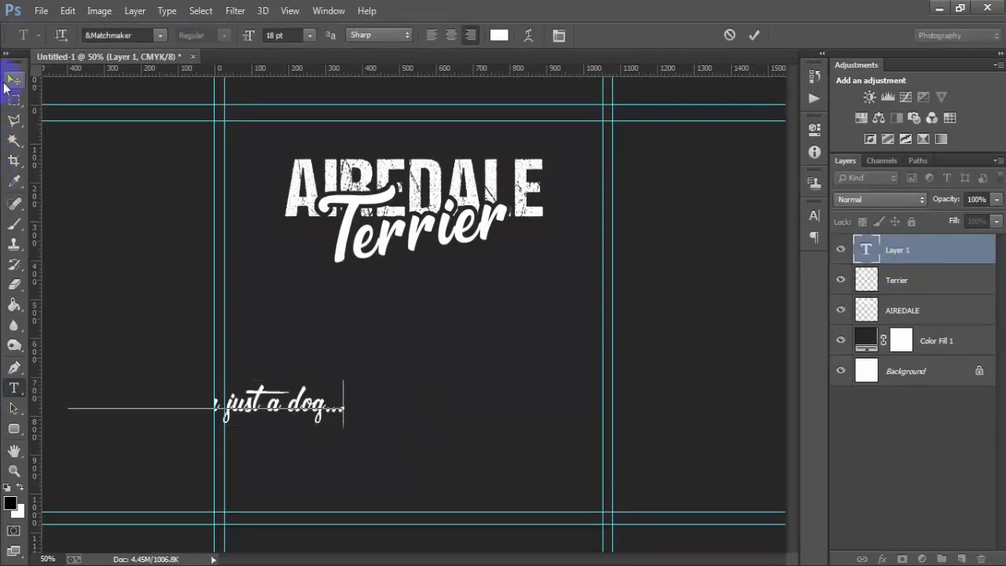
click(12, 80)
mouse_move(348, 445)
mouse_down()
mouse_move(527, 410)
mouse_move(534, 424)
mouse_up()
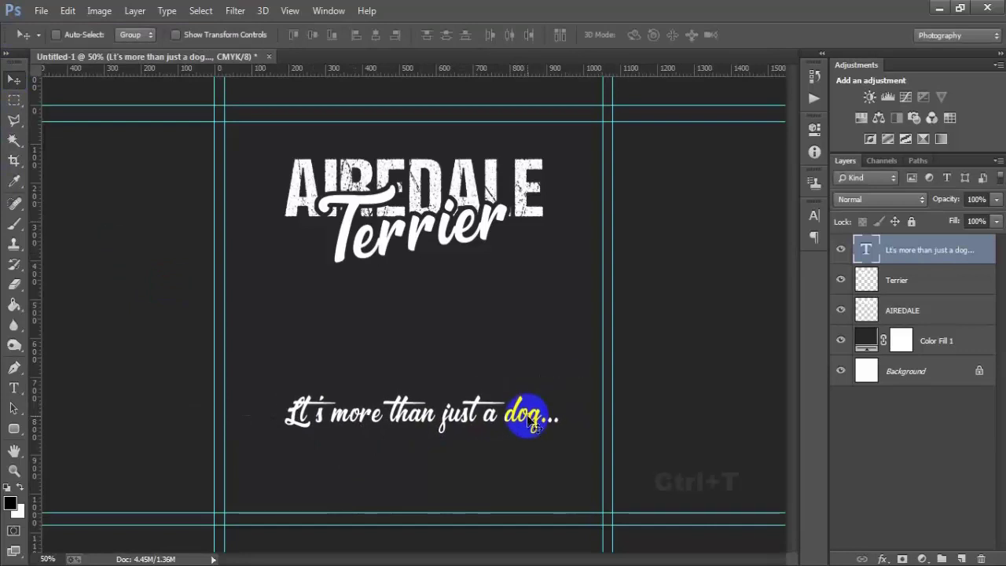
key(ctrl+t)
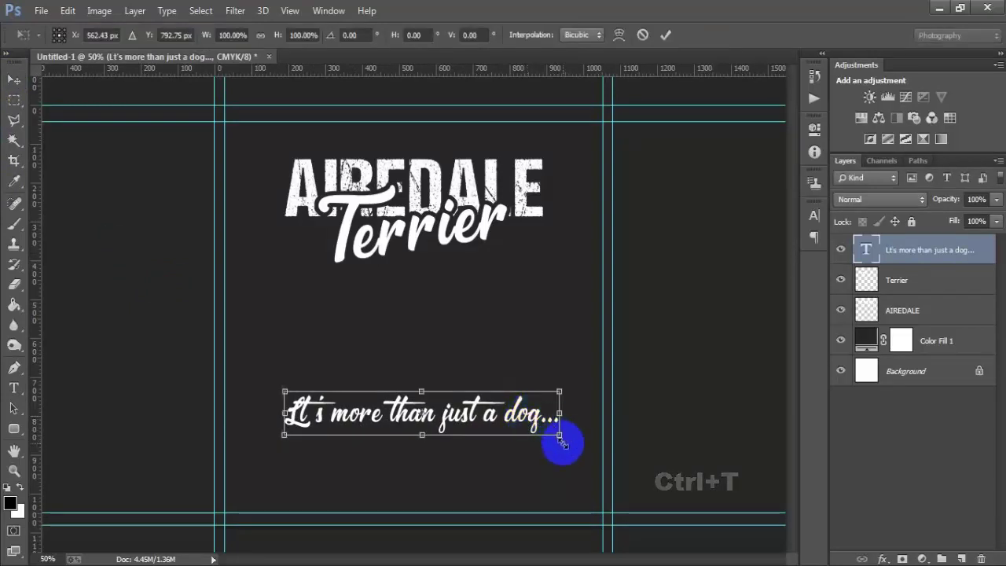
drag(561, 437, 481, 437)
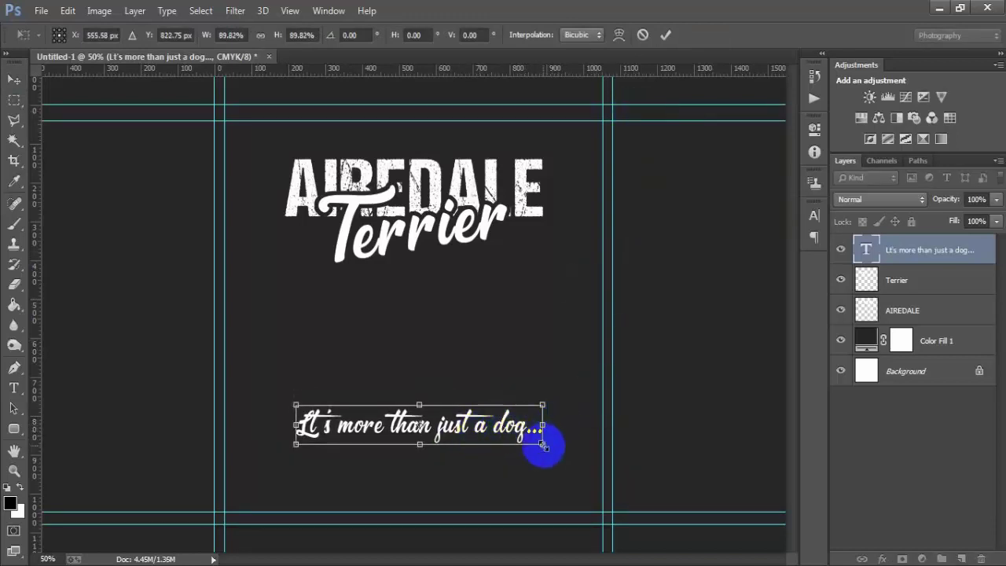
drag(543, 445, 540, 442)
click(665, 35)
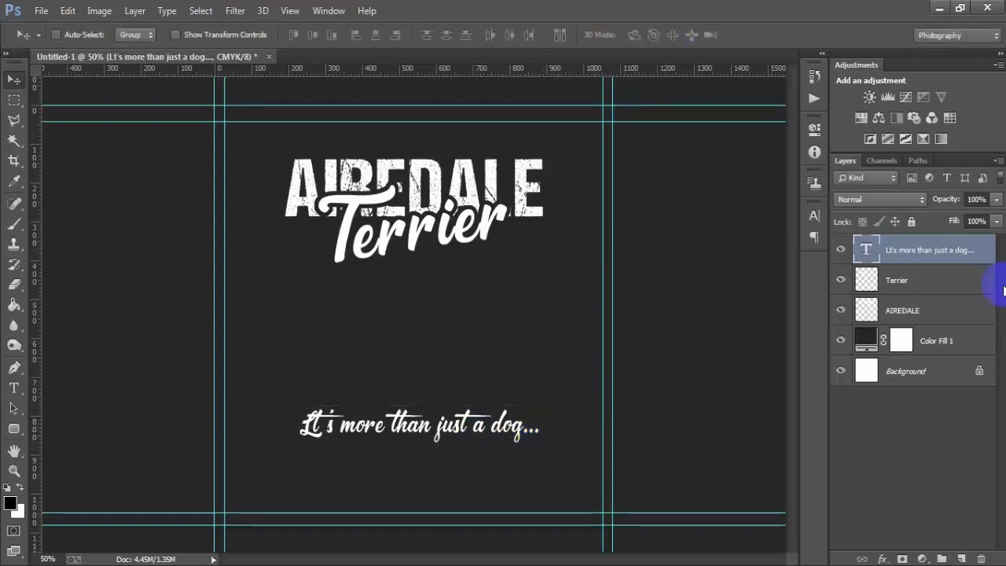
Step: Centre the tagline horizontally on the Background, nudge it up, and add an empty layer
ctrl+click(904, 371)
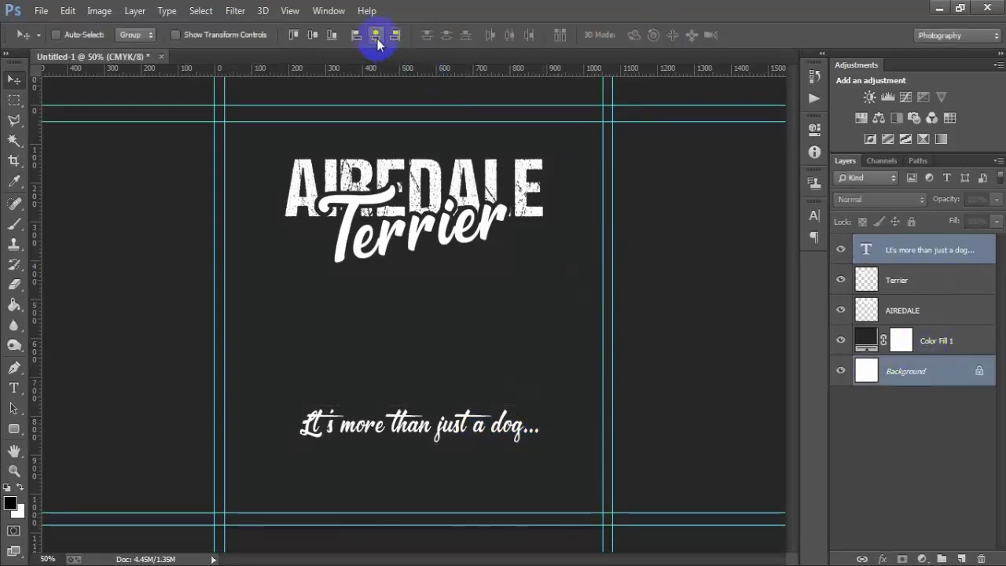
click(376, 36)
click(943, 257)
key(shift+Up)
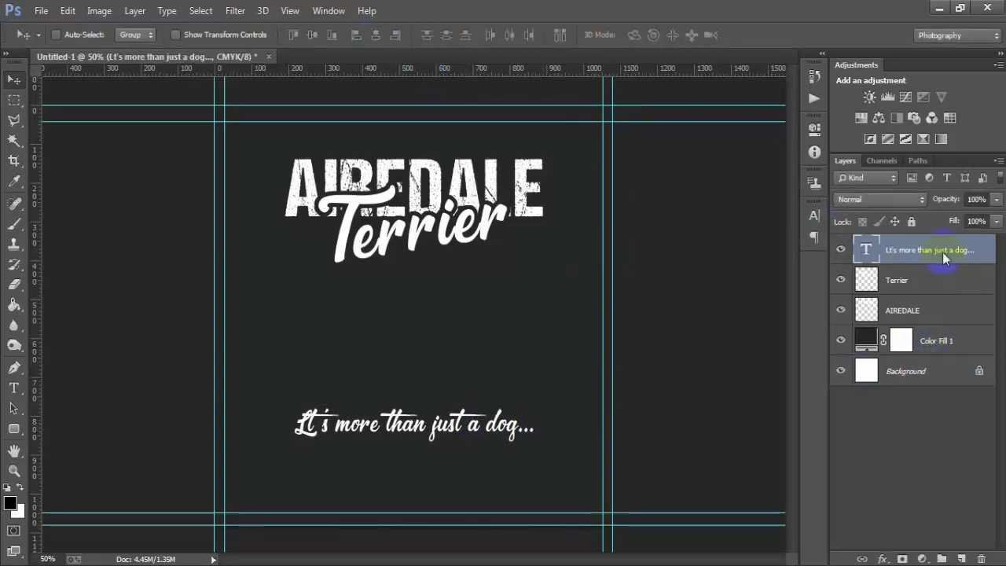
key(shift+Up)
key(shift+Up)
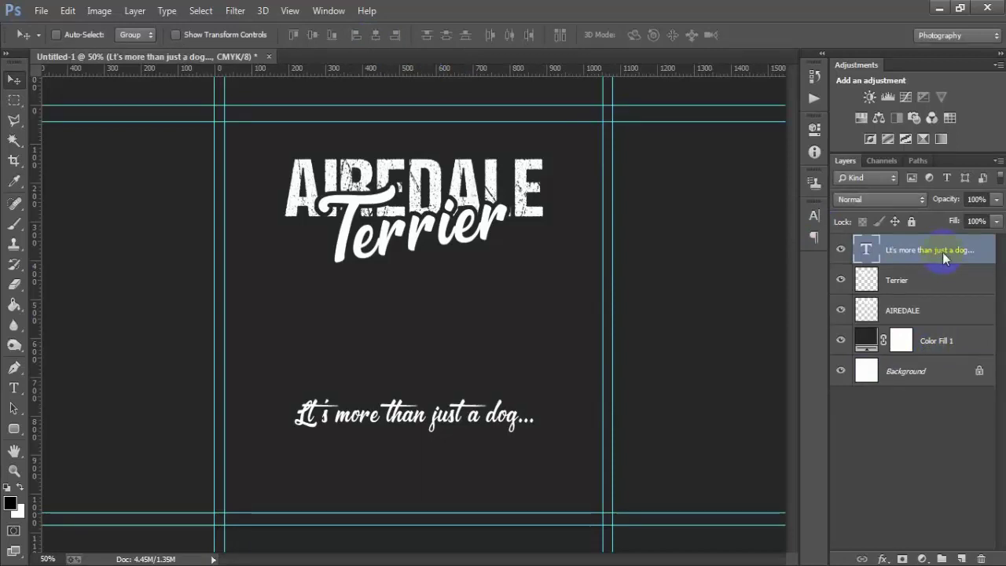
click(469, 325)
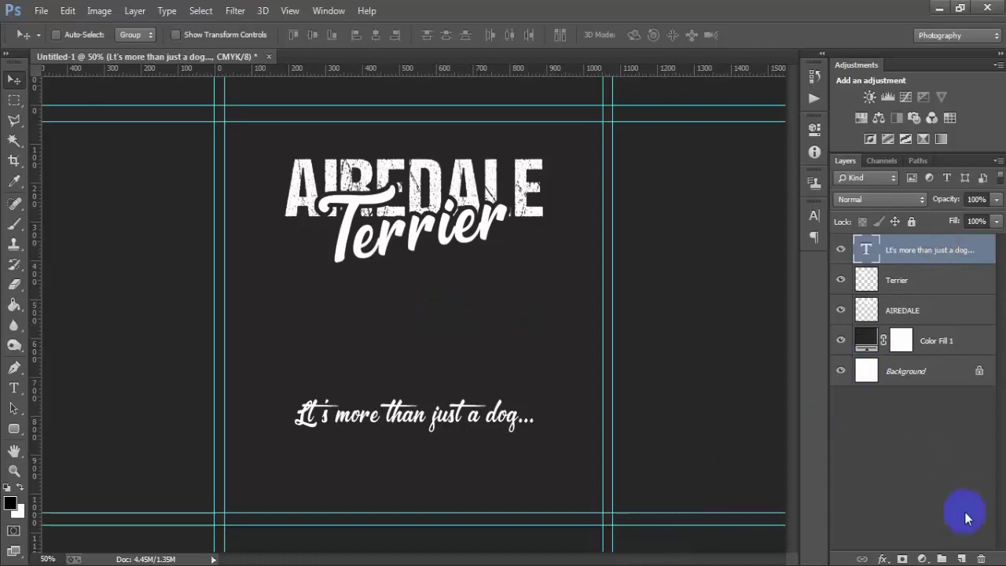
click(962, 559)
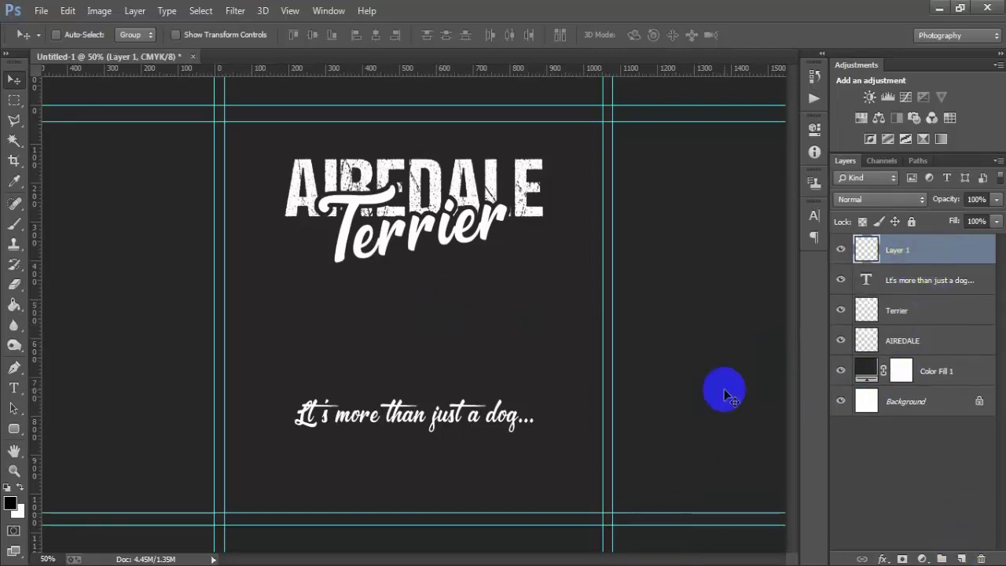
Step: Add a horizontal 'IT'S A WAY' text layer and move it fully onto the poster
click(14, 388)
right_click(34, 393)
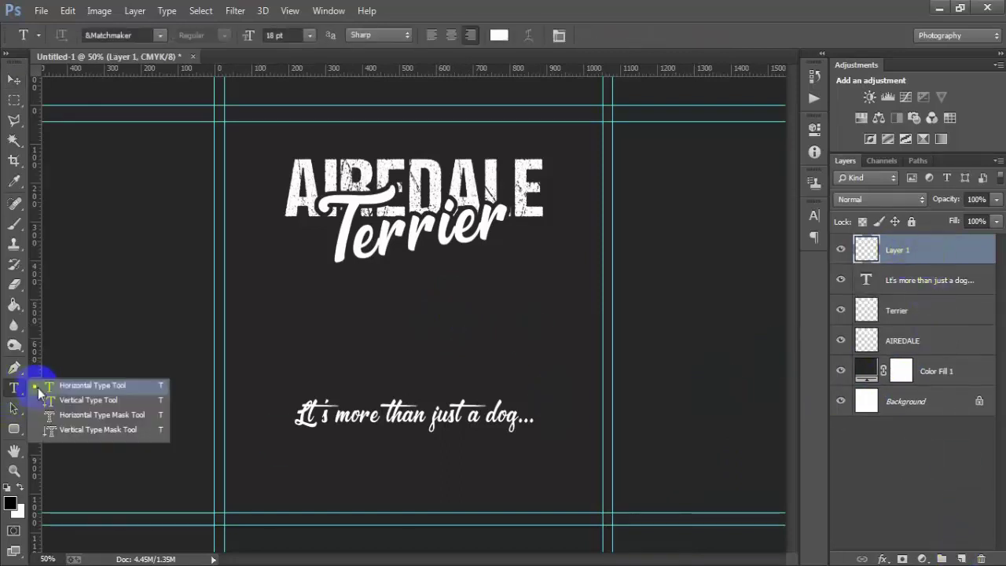
click(47, 387)
click(323, 334)
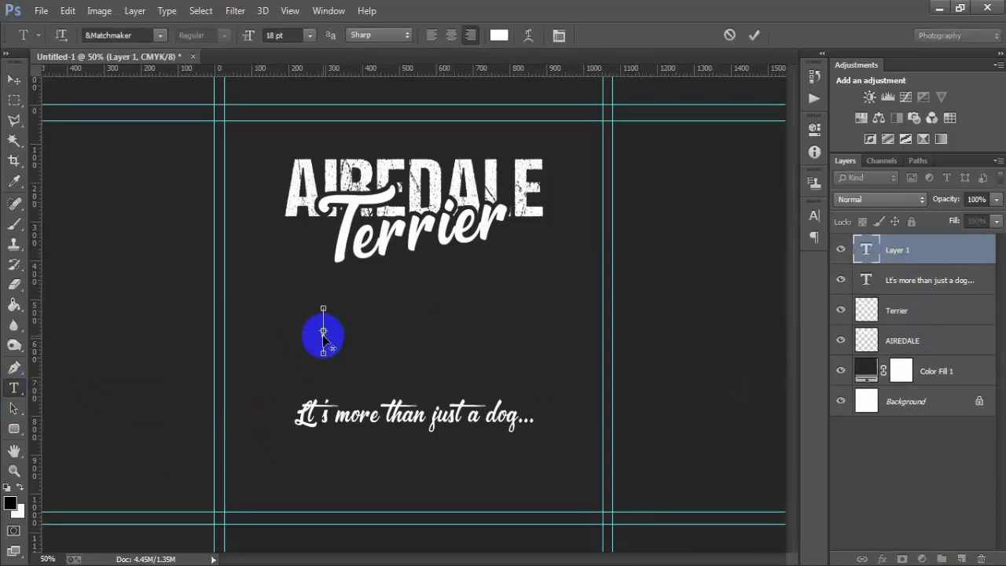
text(IT'S A WAY)
click(14, 80)
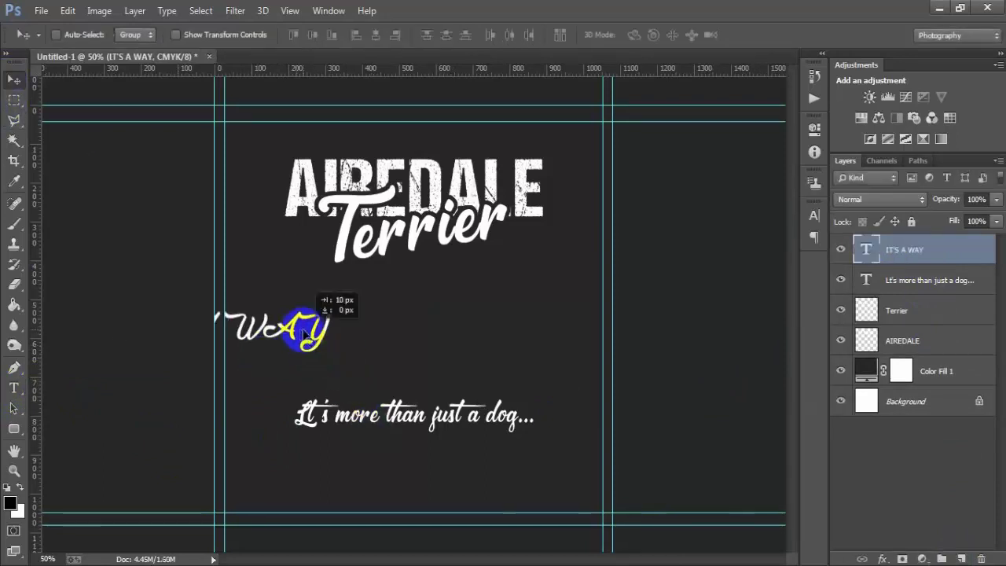
drag(300, 303, 461, 314)
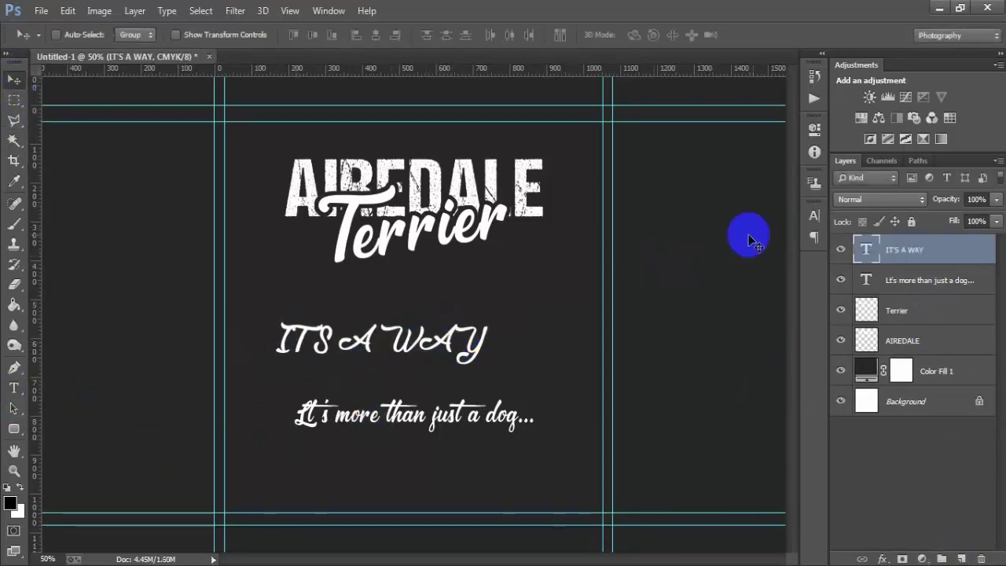
Step: Set IT'S A WAY in the MOON GET! font and move it below the tagline
click(815, 215)
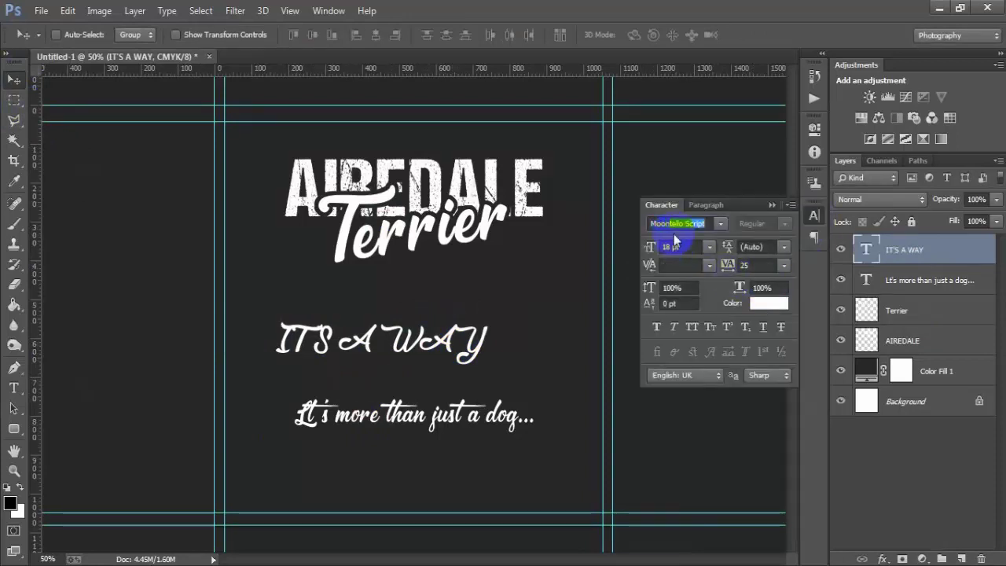
click(719, 226)
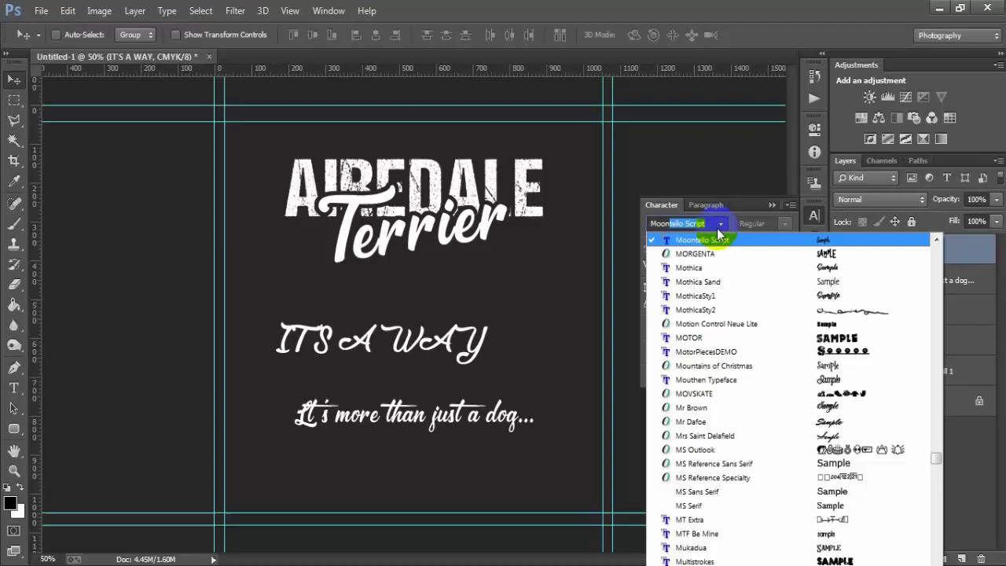
scroll(677, 271, up, 1)
click(704, 267)
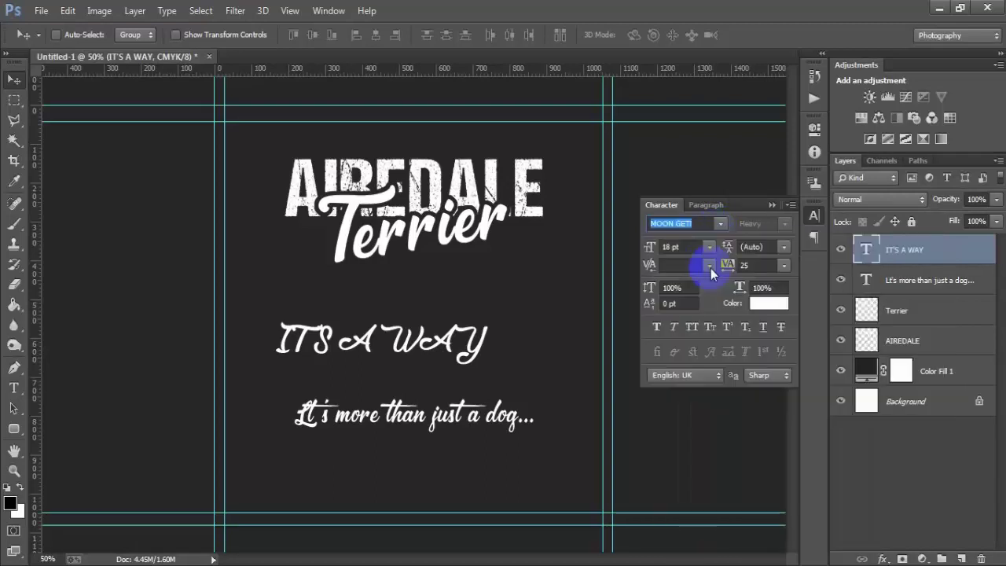
drag(430, 339, 453, 340)
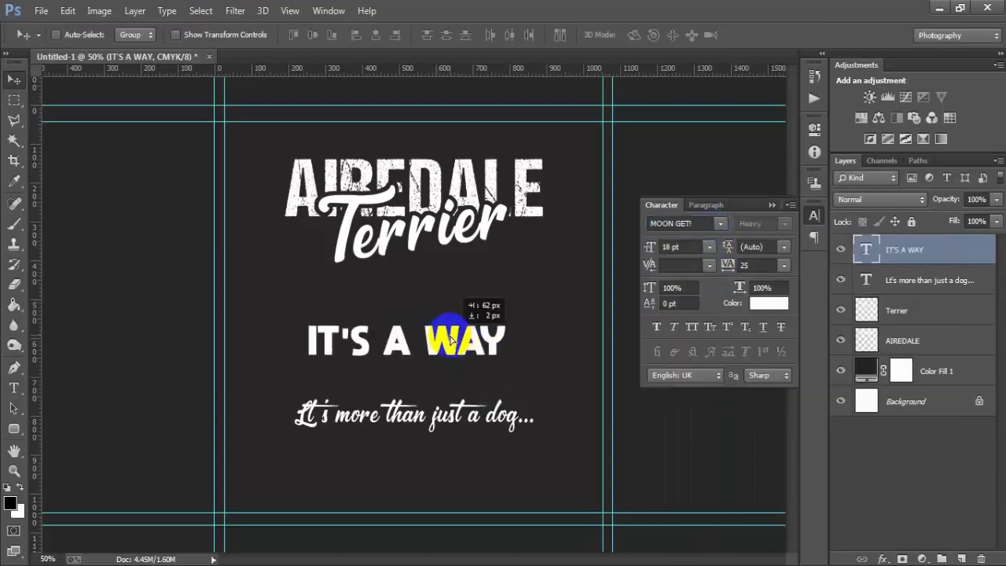
click(772, 205)
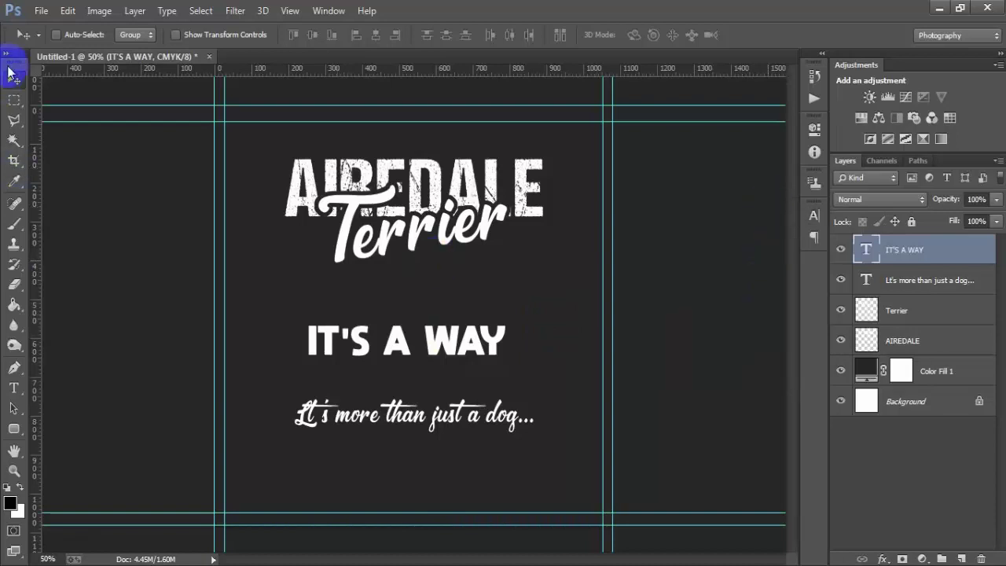
drag(409, 342, 423, 464)
Step: Scale IT'S A WAY to about 86% and nudge it up together with the tagline
key(ctrl+t)
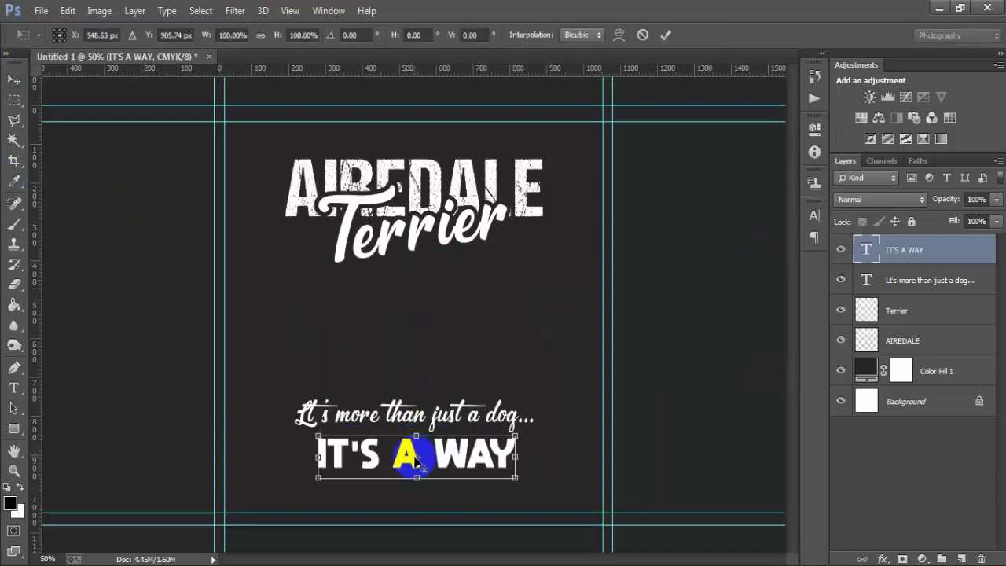
drag(515, 477, 464, 456)
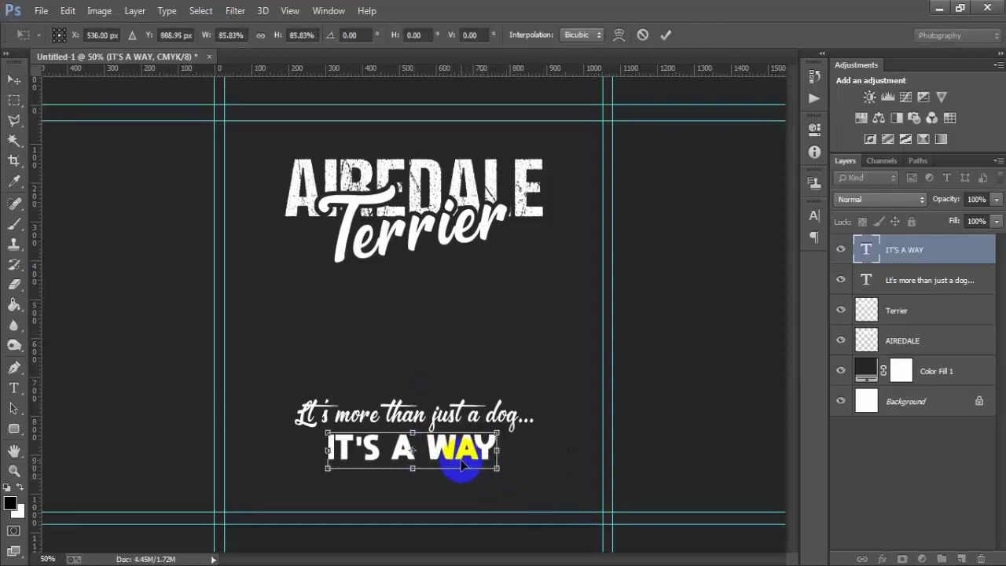
click(666, 34)
shift+click(900, 282)
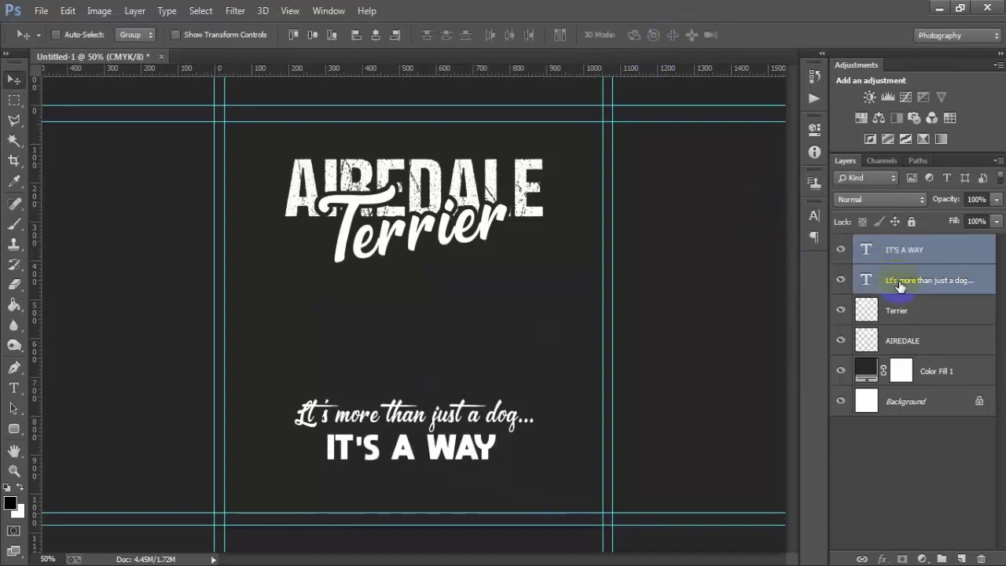
key(Up)
key(Up)
key(Up)
key(Up)
key(Up)
key(Up)
key(Up)
key(Up)
key(Up)
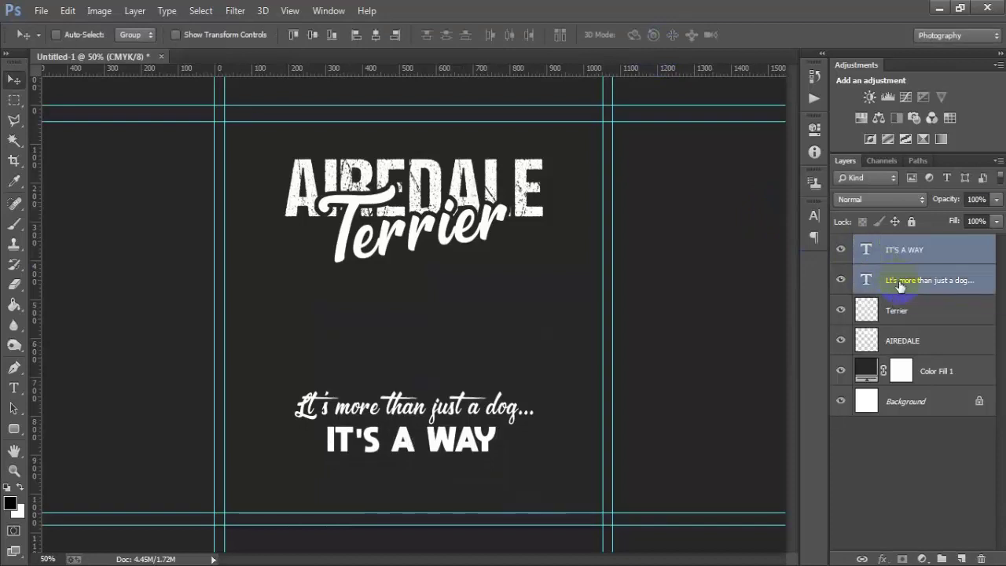
Step: Centre both text lines horizontally on the canvas and toggle IT'S A WAY's visibility to compare
ctrl+click(912, 409)
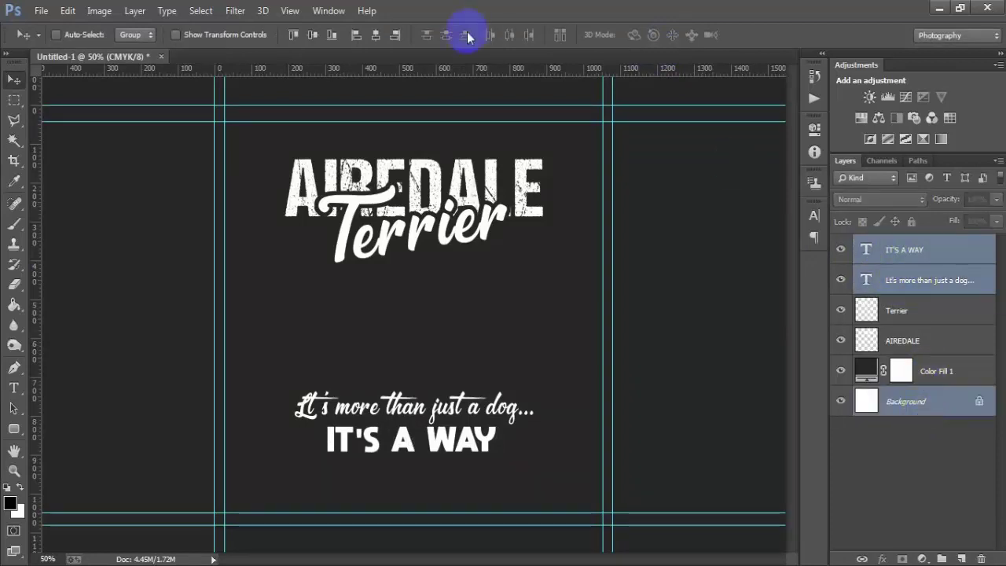
click(377, 36)
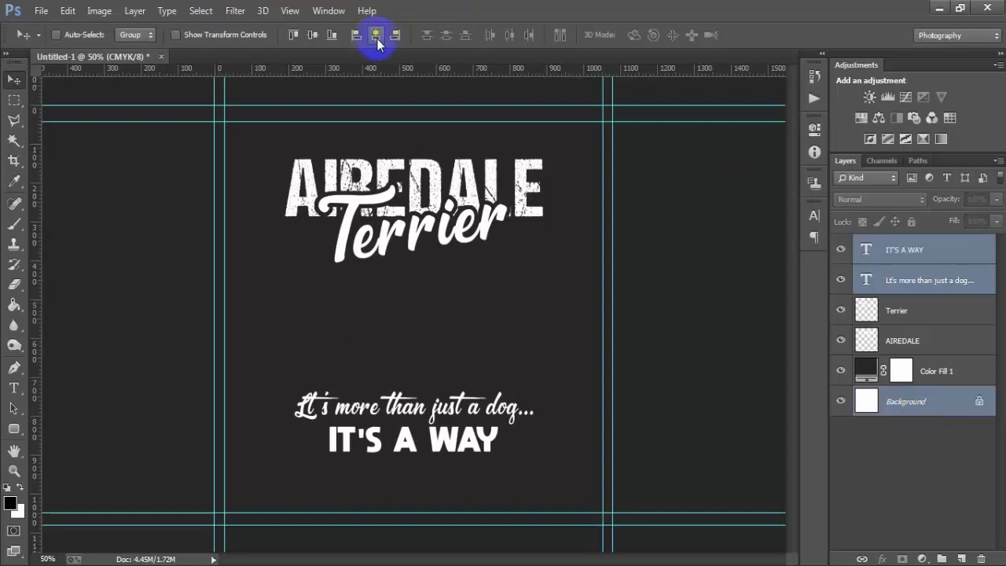
click(927, 244)
click(842, 250)
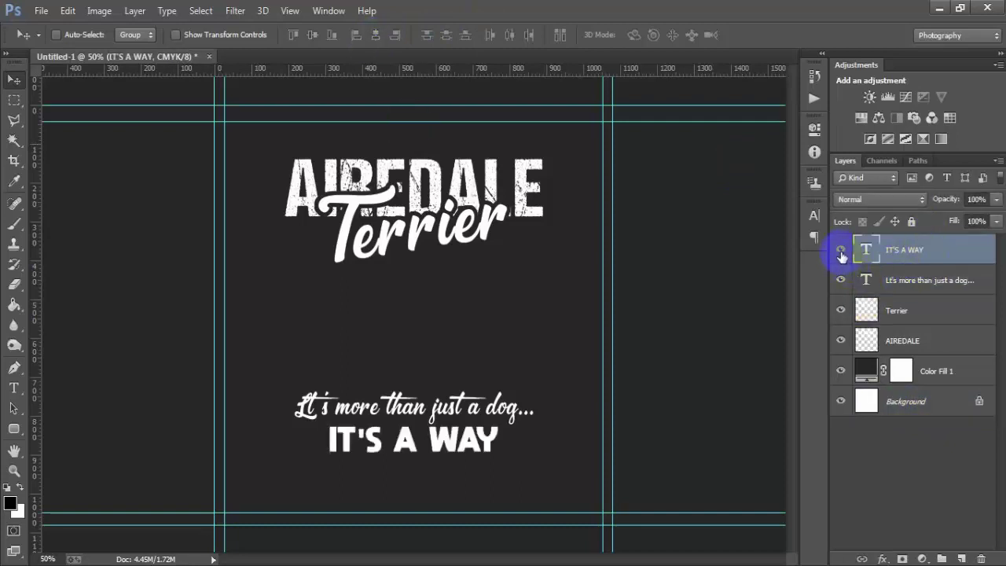
click(841, 250)
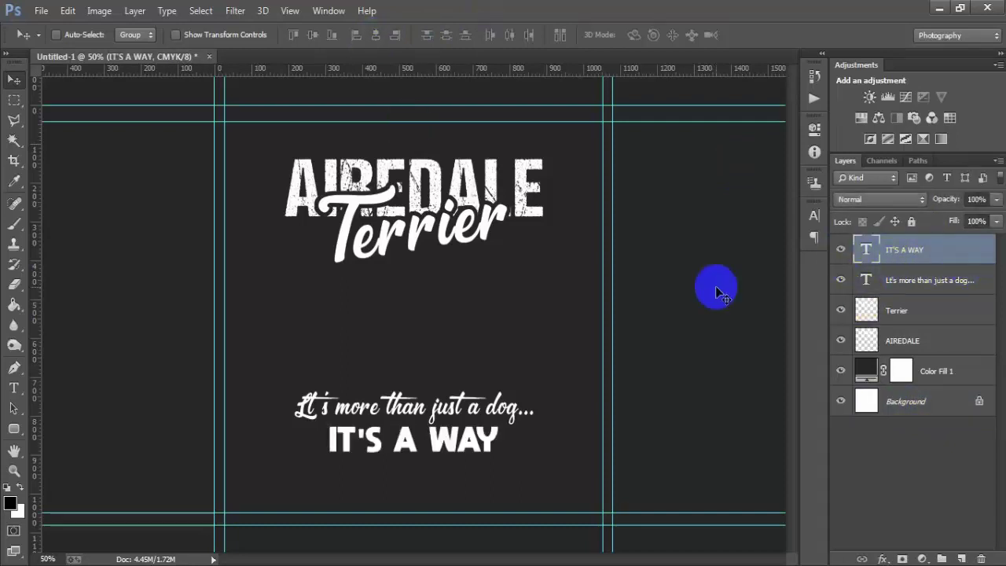
Step: Apply a Stroke layer style to IT'S A WAY: white, 6 px, Outside
double_click(972, 255)
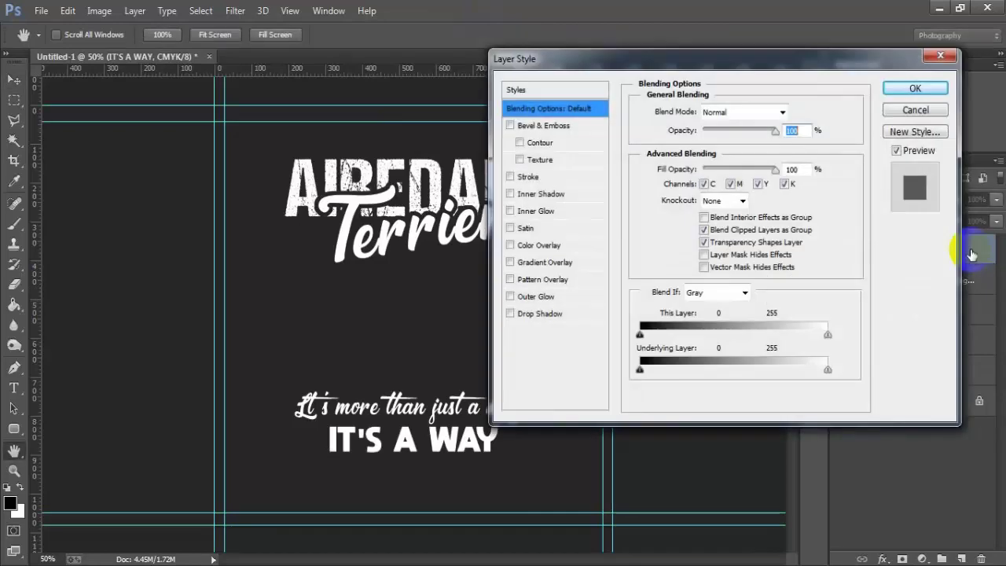
click(527, 178)
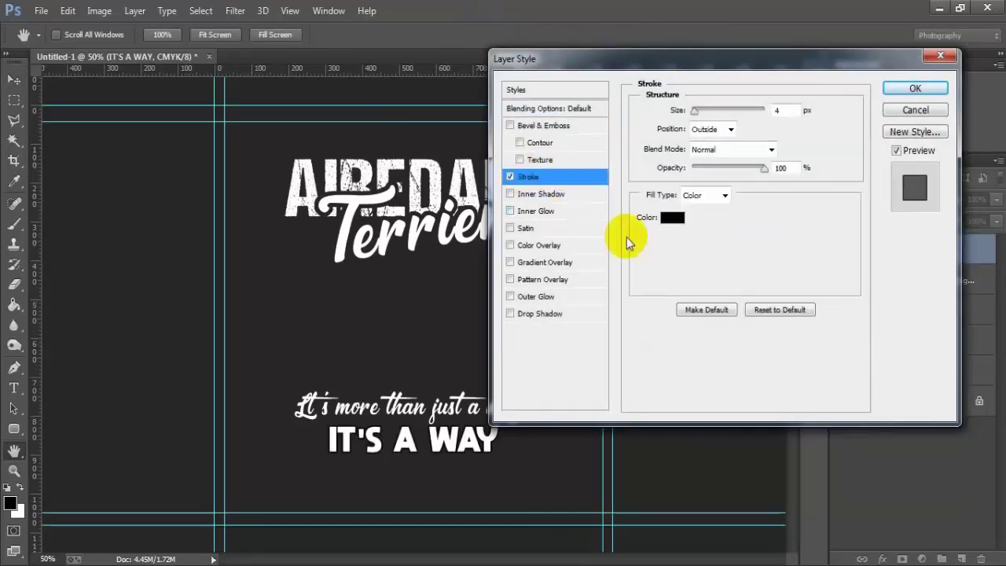
click(673, 218)
drag(450, 97, 359, 36)
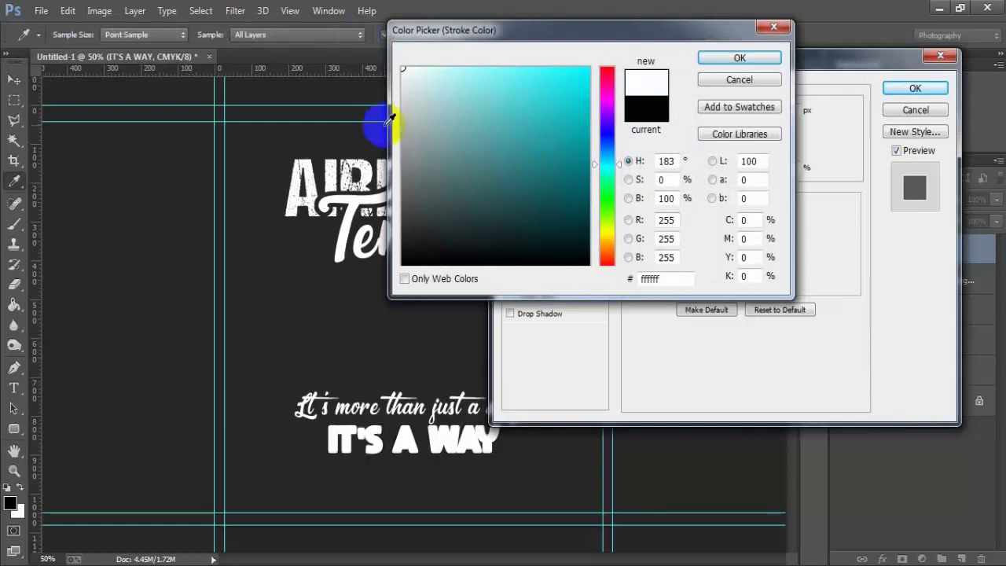
click(736, 59)
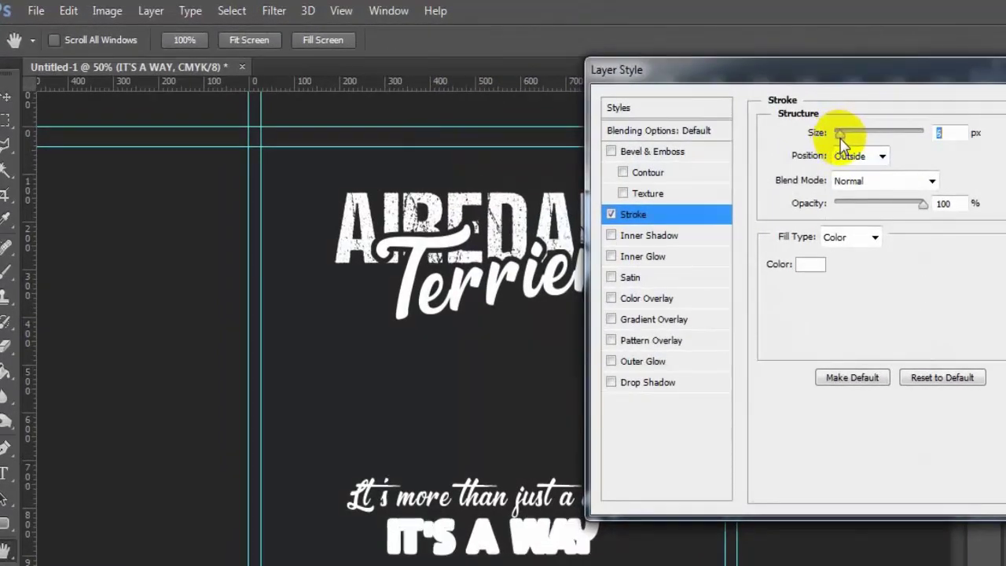
text(6)
click(951, 134)
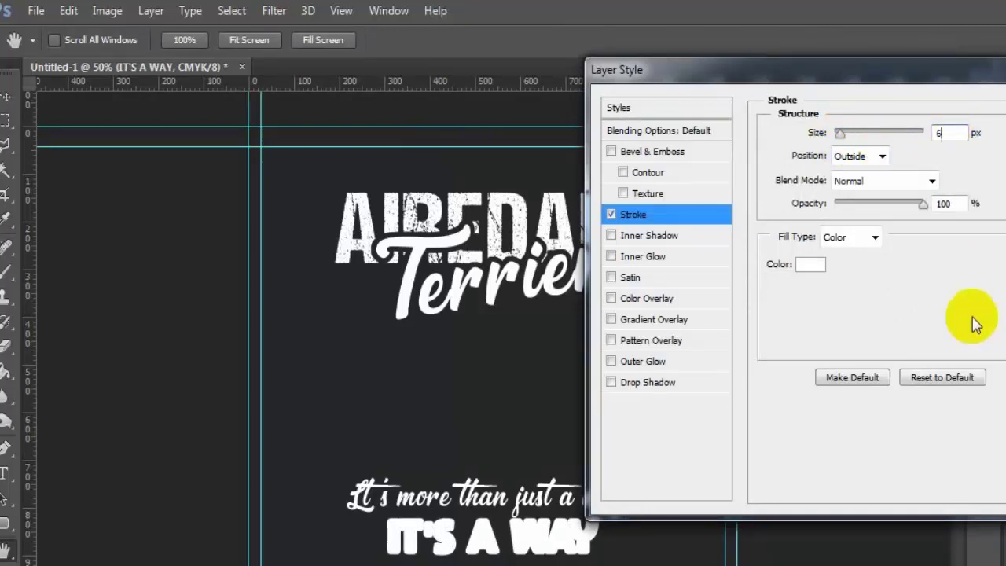
mouse_move(921, 203)
mouse_down()
mouse_move(839, 206)
mouse_move(970, 203)
mouse_up()
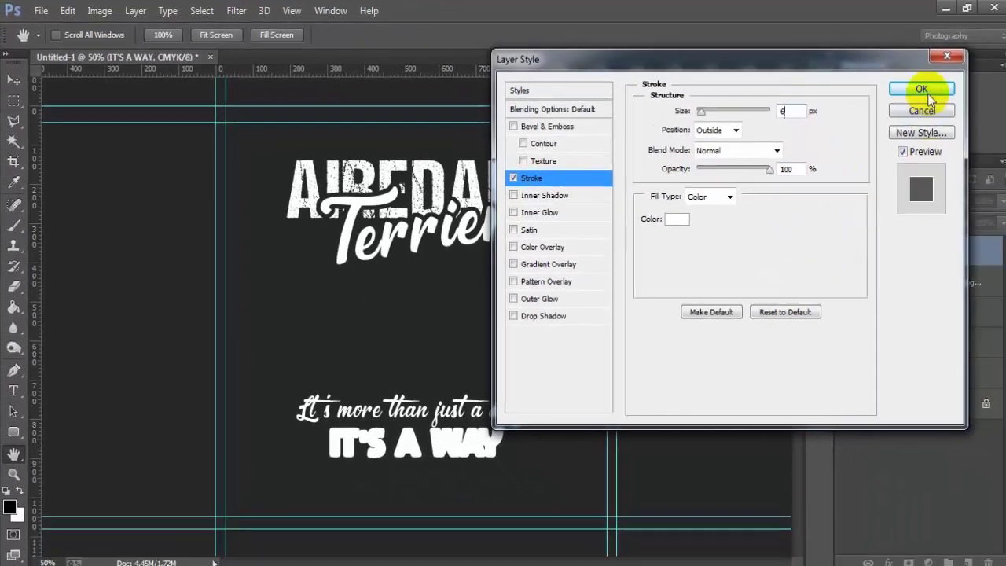
click(917, 91)
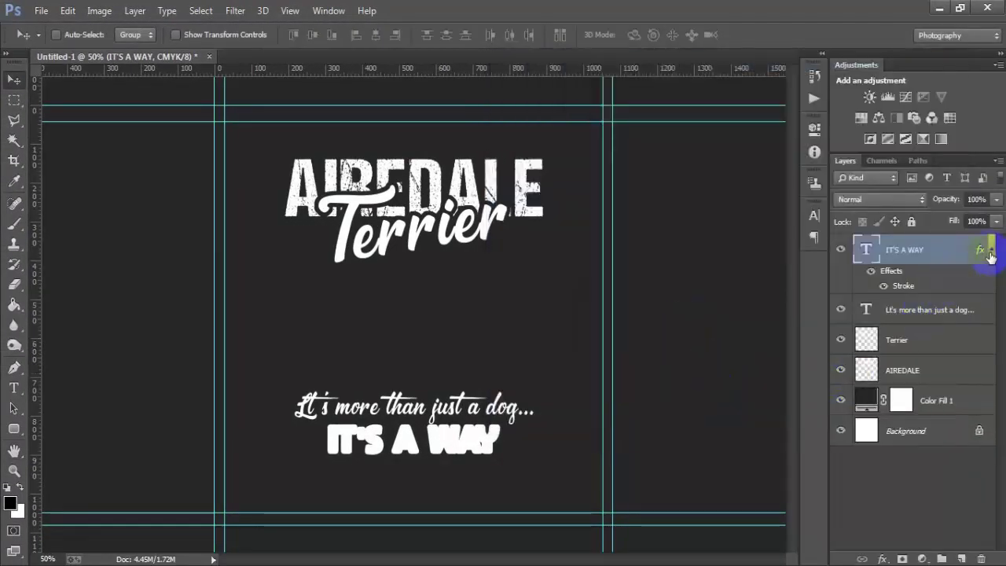
Step: Reduce IT'S A WAY's Fill to 0% so only the white outline shows
click(991, 251)
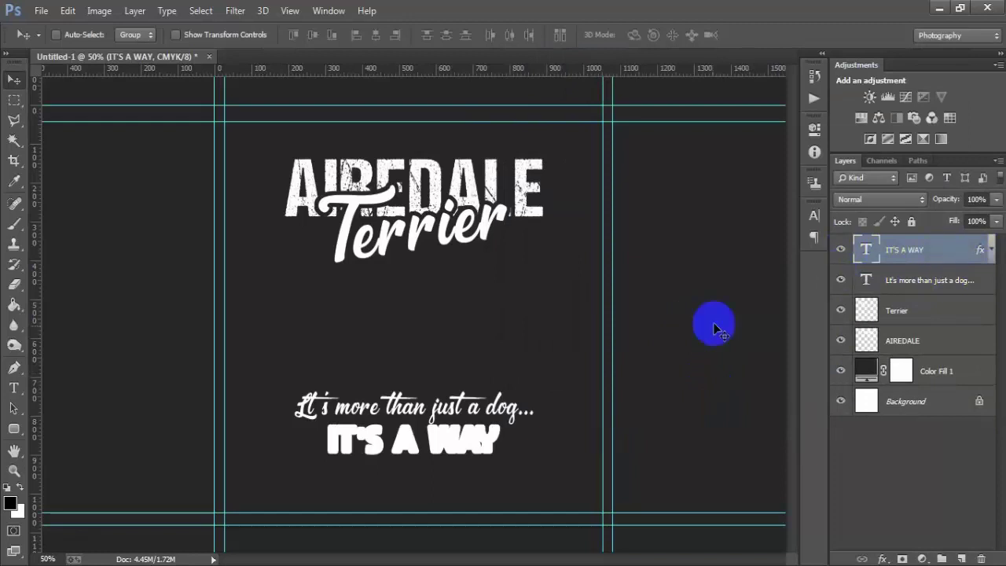
click(976, 221)
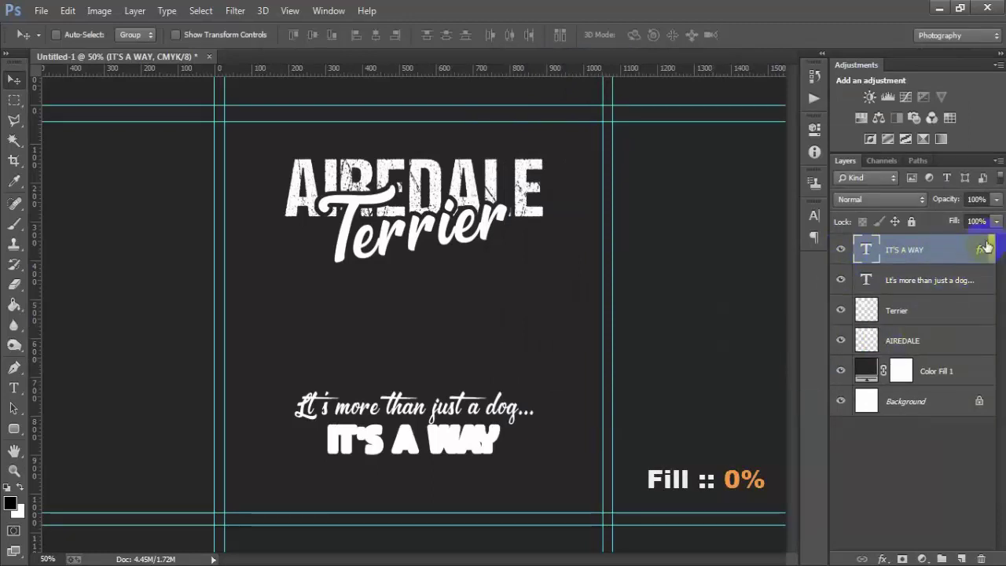
click(997, 222)
drag(989, 246, 917, 251)
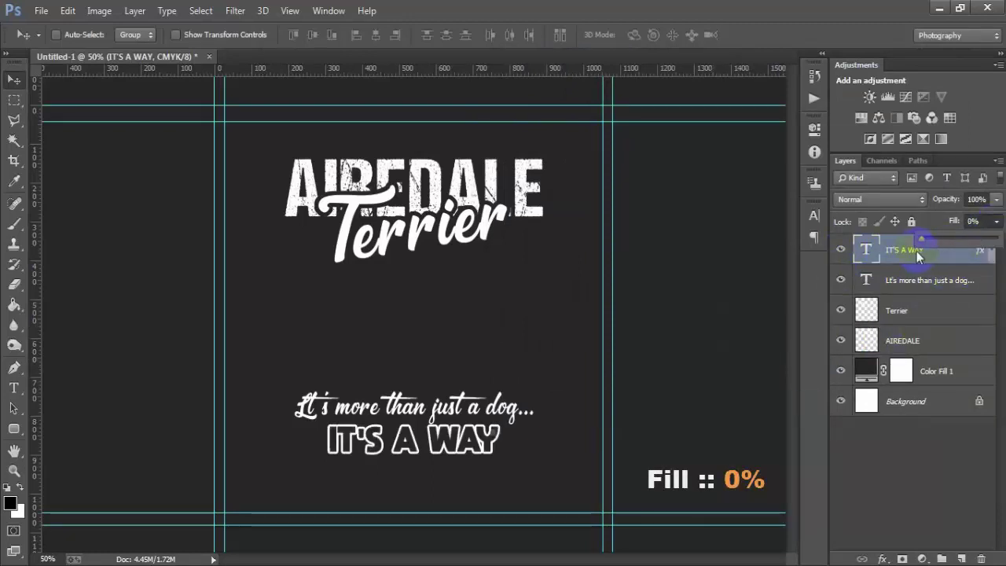
click(753, 369)
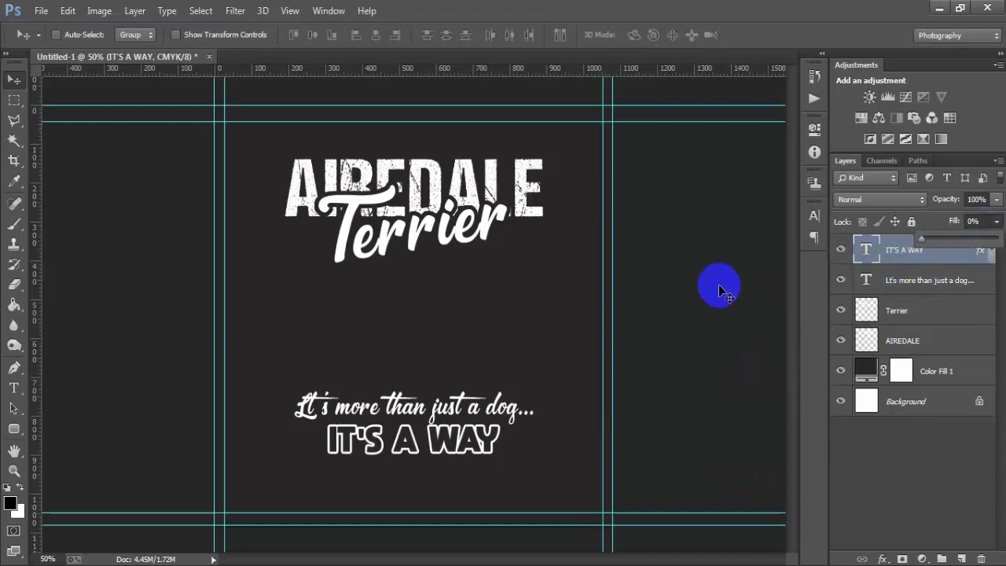
click(841, 250)
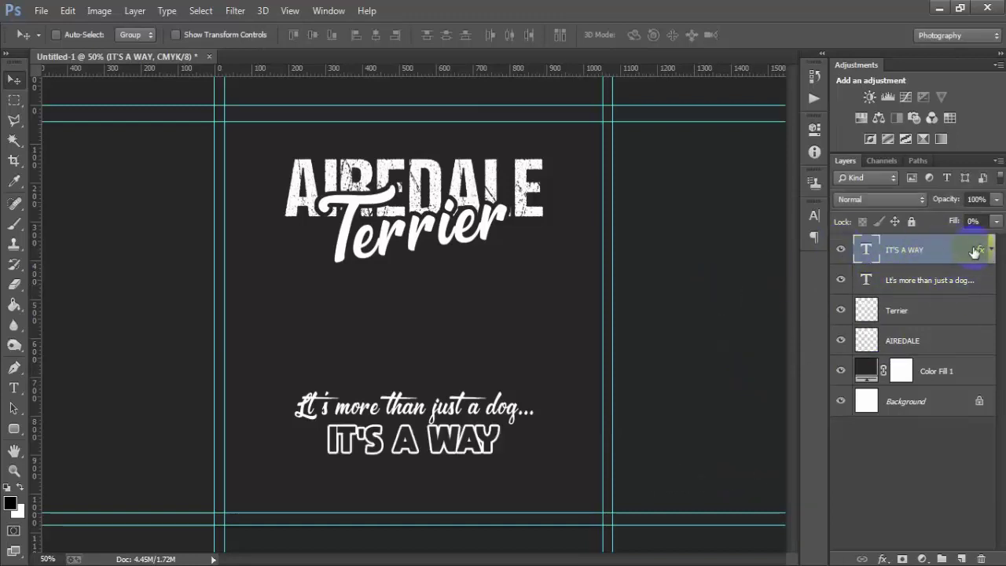
Step: Move the IT'S A WAY layer below the tagline layer and nudge it up three times
drag(946, 251, 944, 291)
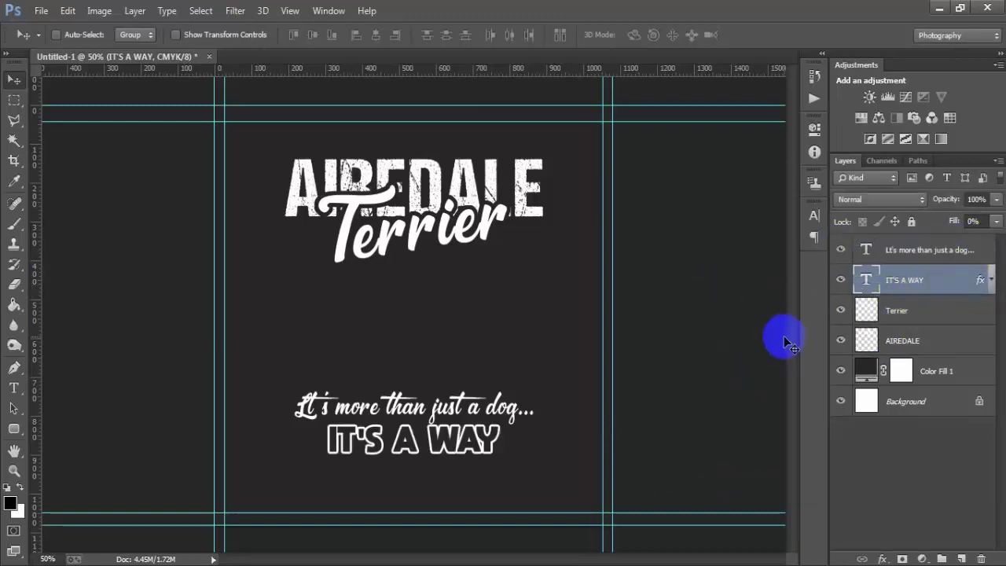
key(Up)
key(Up)
key(Up)
key(Up)
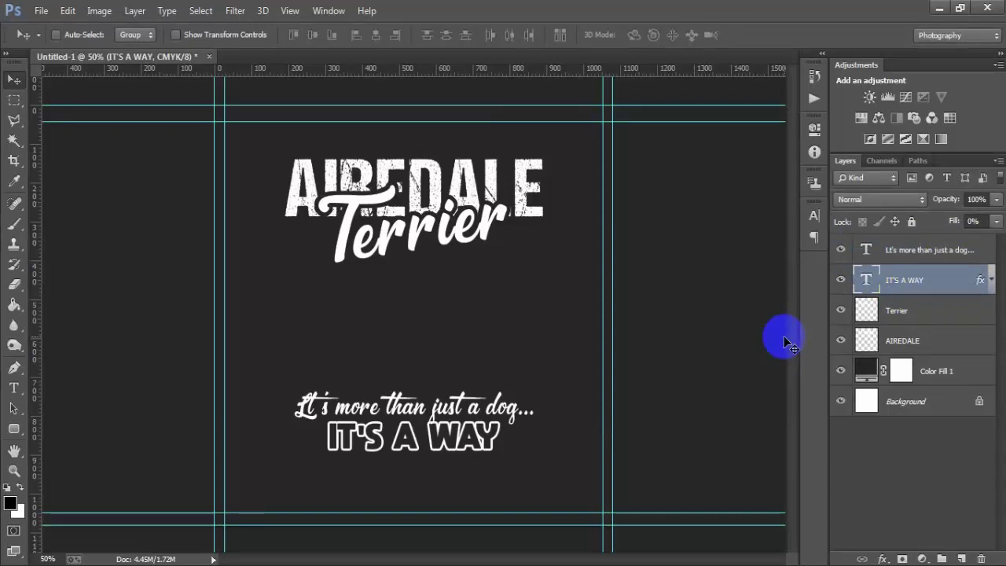
key(Up)
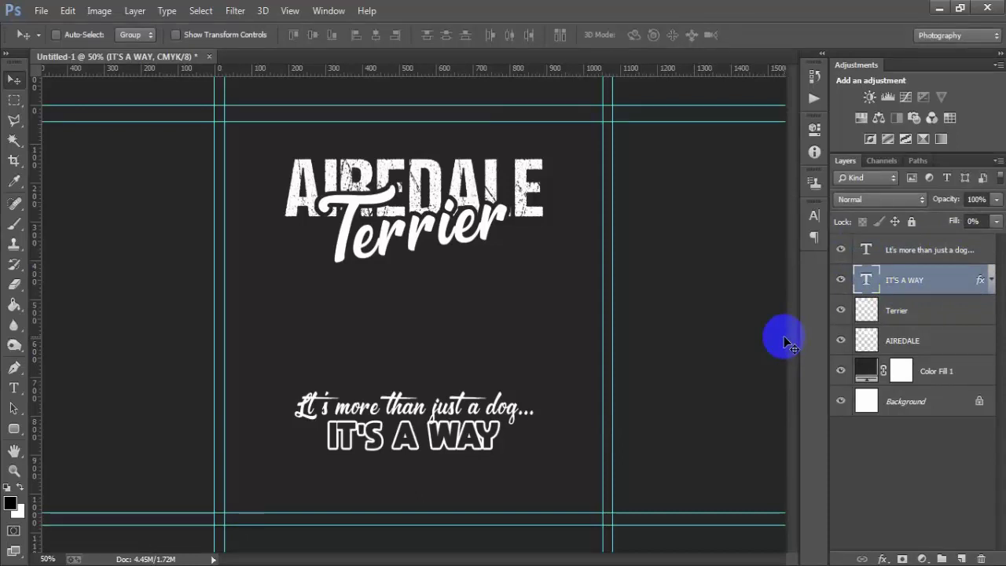
key(Up)
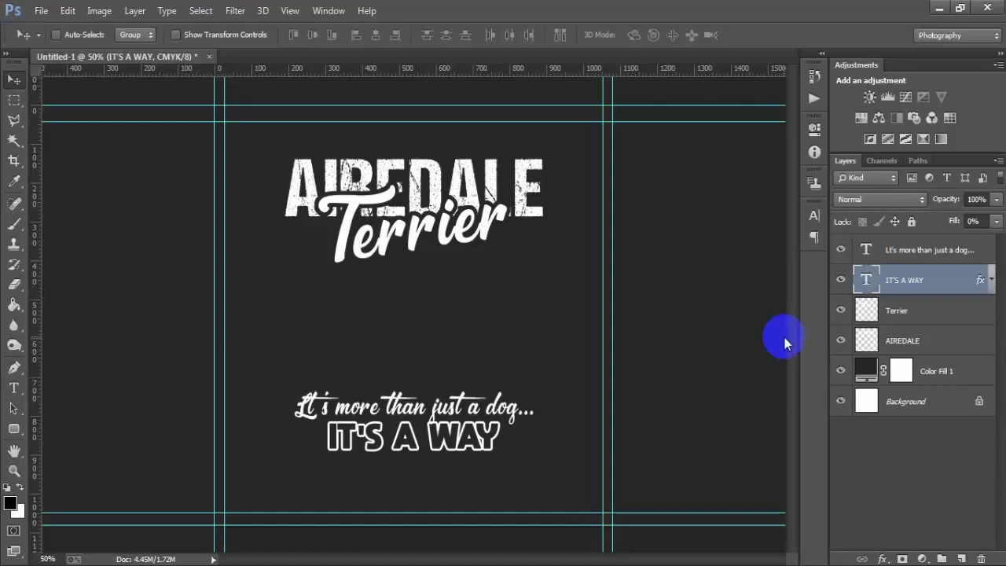
click(912, 252)
Step: Add a new layer and place 'OF LIFE!' text beneath IT'S A WAY
click(460, 338)
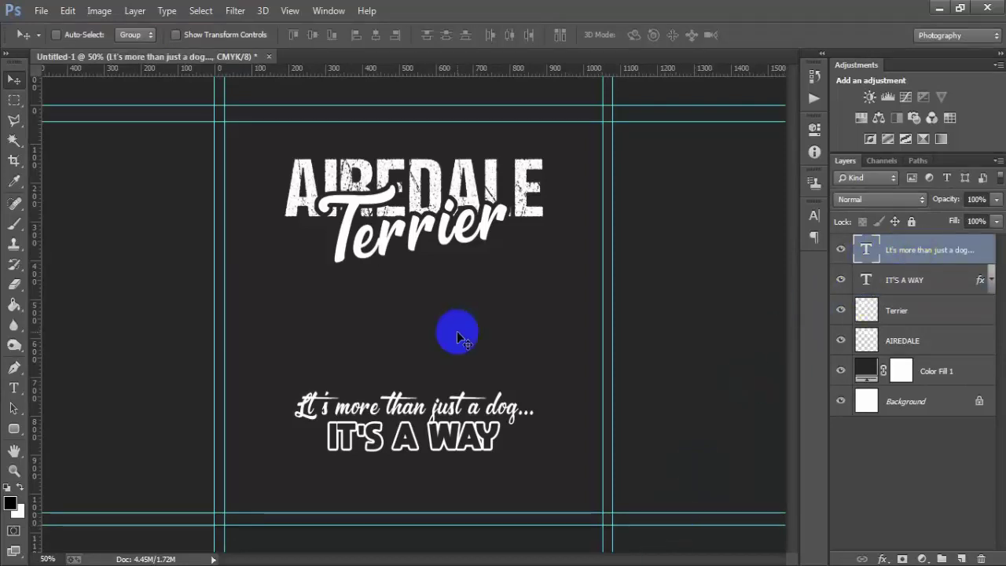
click(962, 559)
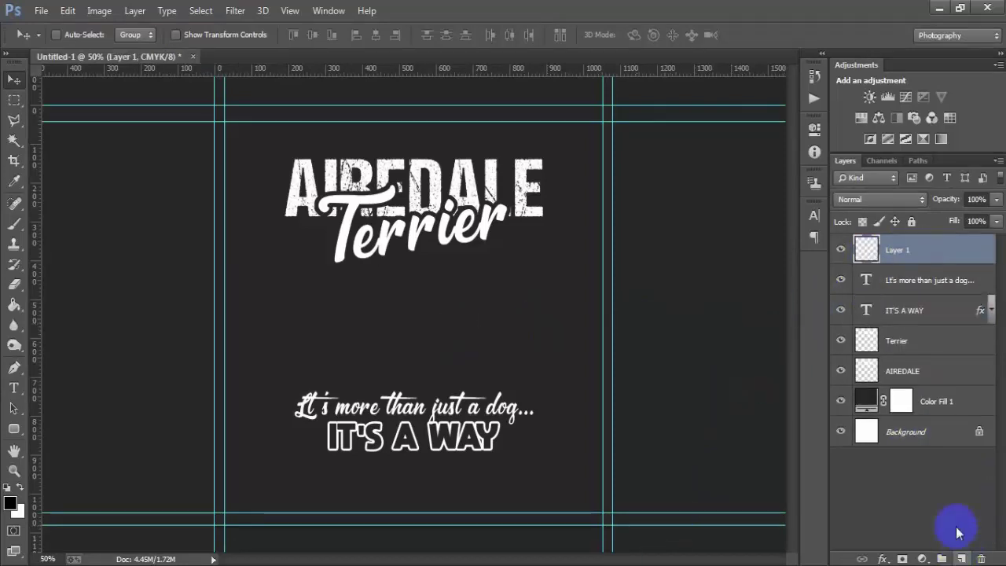
click(14, 388)
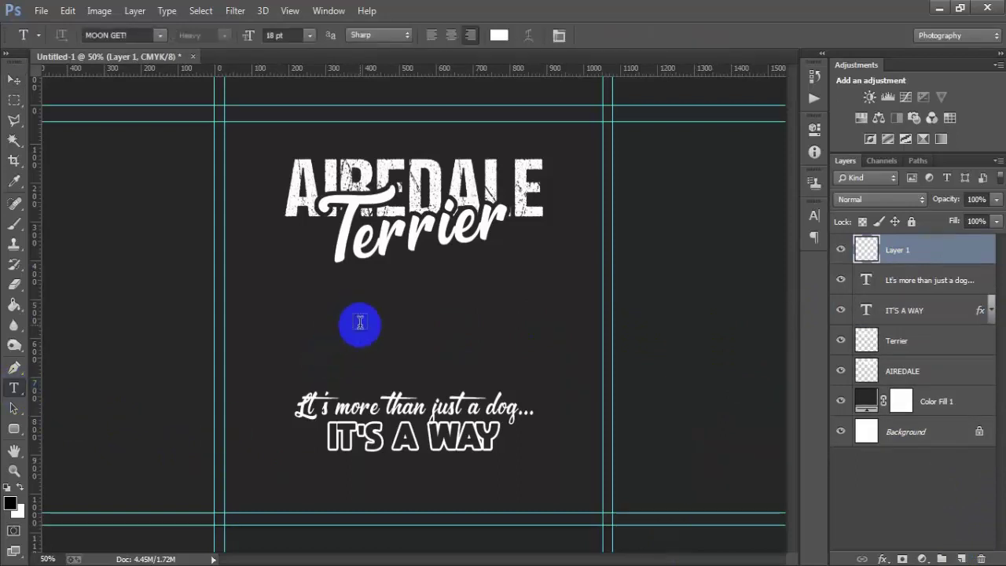
click(360, 323)
text(OF LIFE!)
click(14, 79)
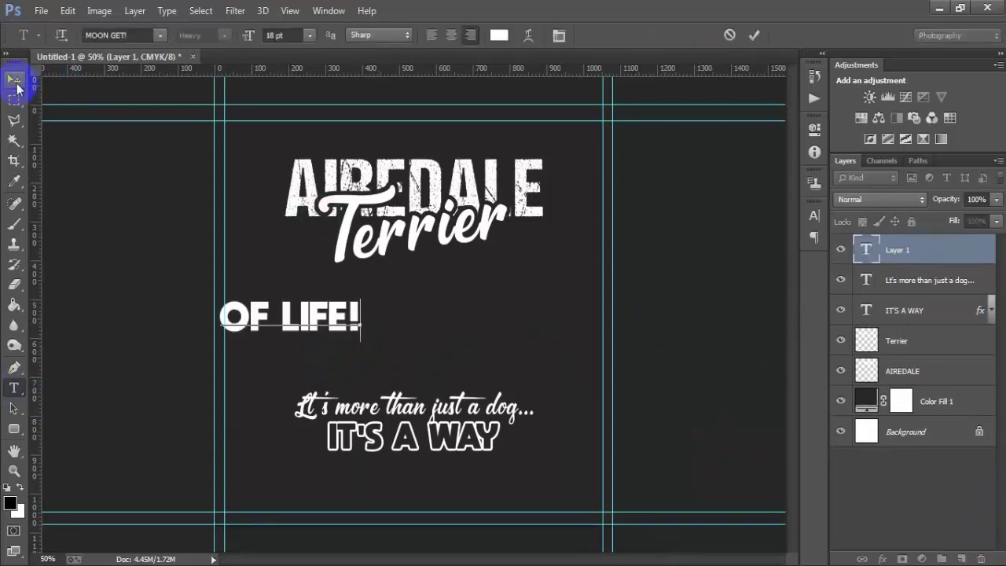
drag(394, 363, 460, 491)
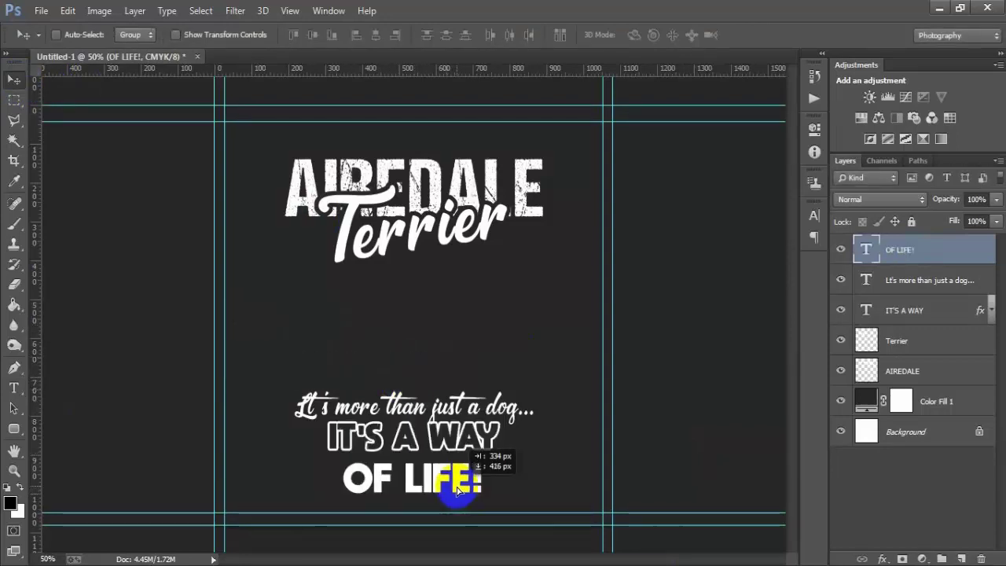
Step: Scale OF LIFE! down to about 79%
key(ctrl+t)
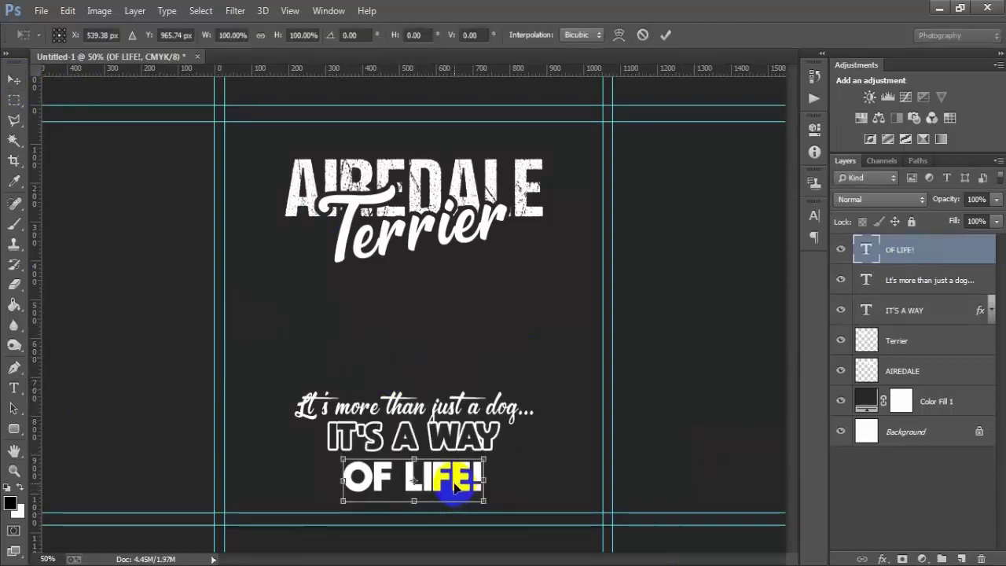
drag(485, 496, 468, 495)
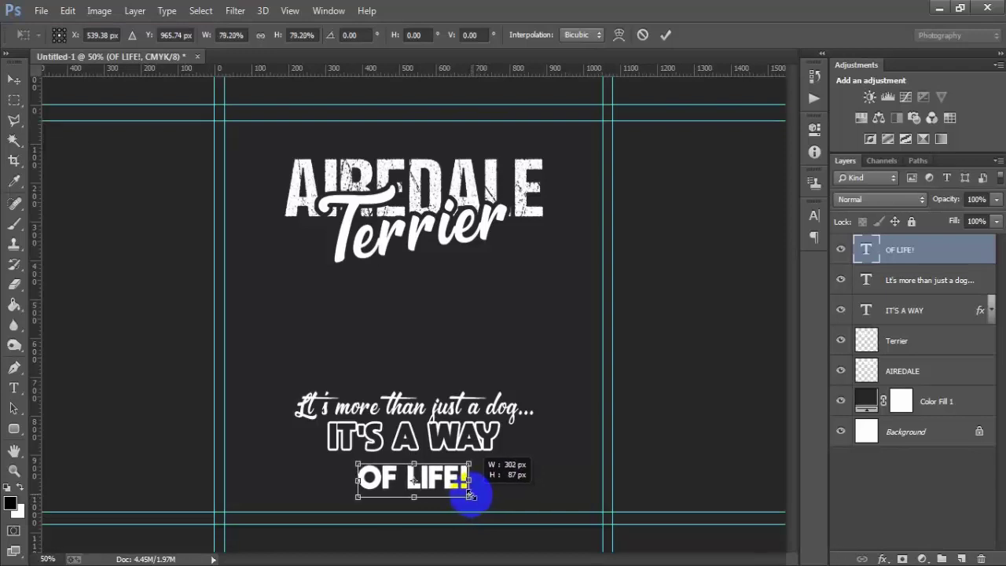
drag(468, 496, 471, 497)
click(665, 34)
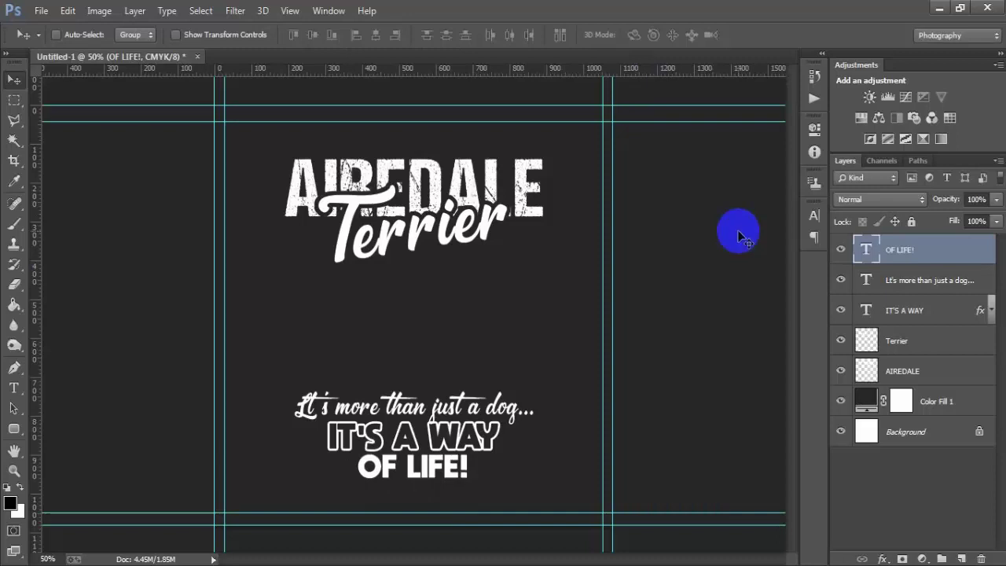
Step: Select in turn the Background, tagline, IT'S A WAY and OF LIFE! layers
ctrl+click(928, 432)
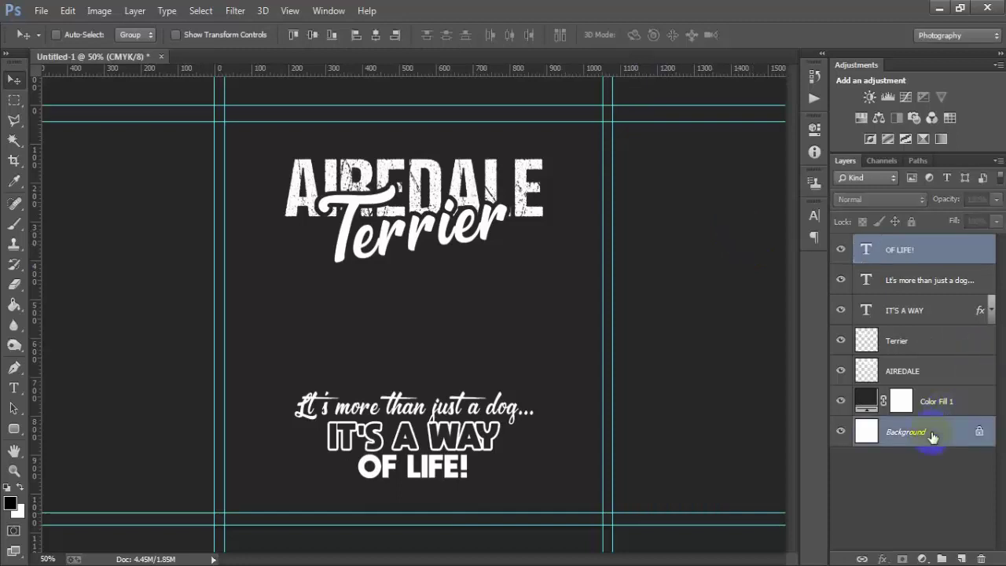
click(908, 282)
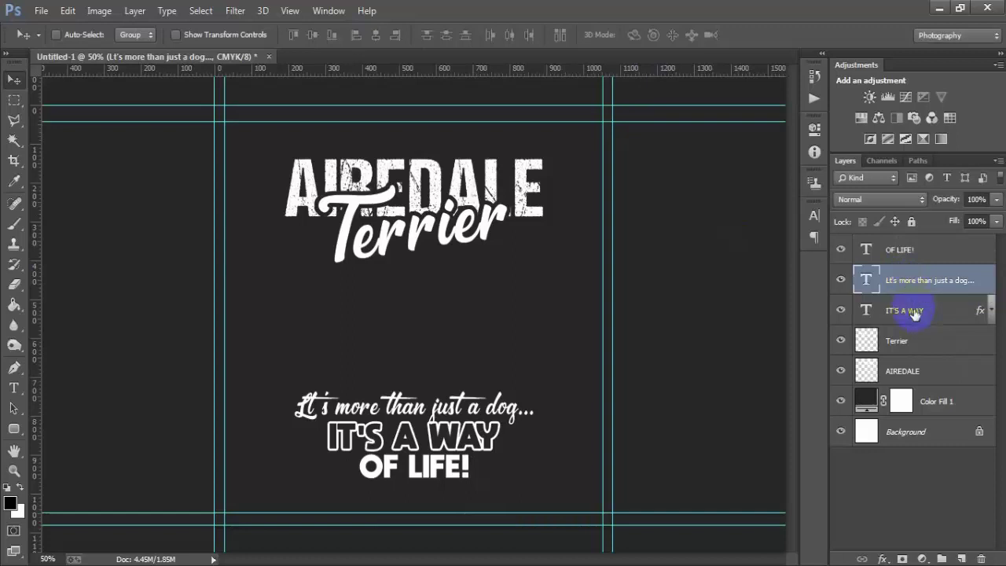
click(914, 311)
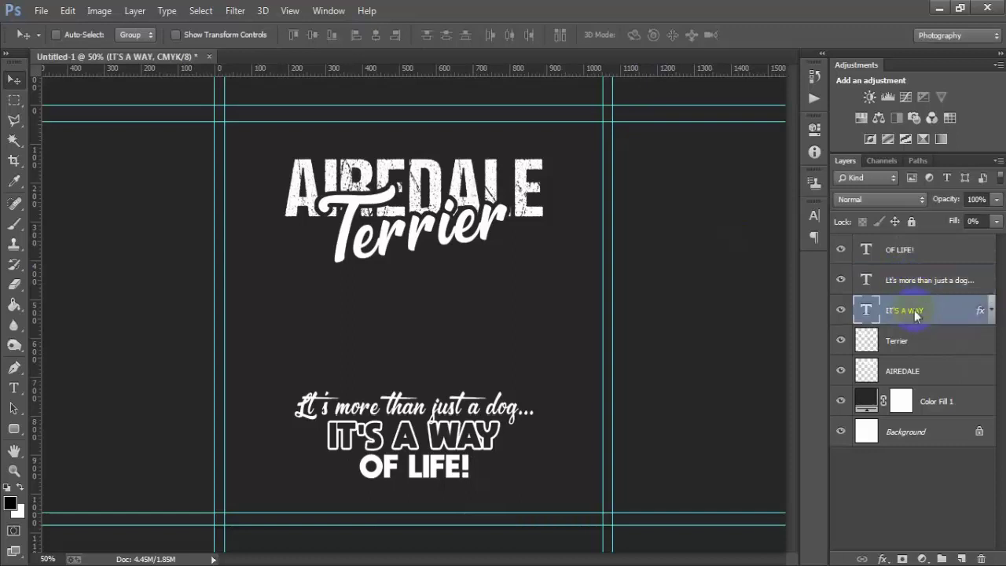
click(924, 253)
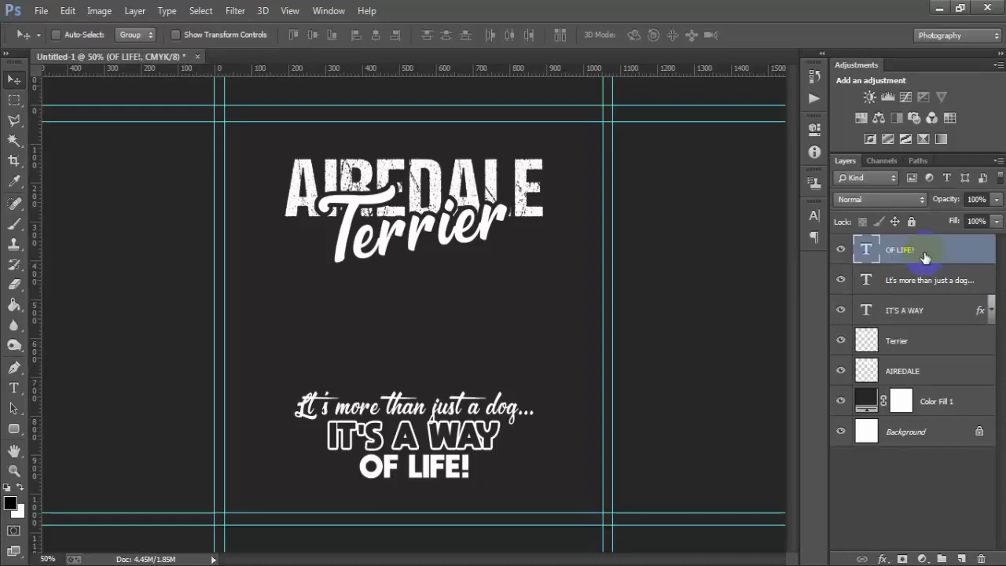
click(41, 10)
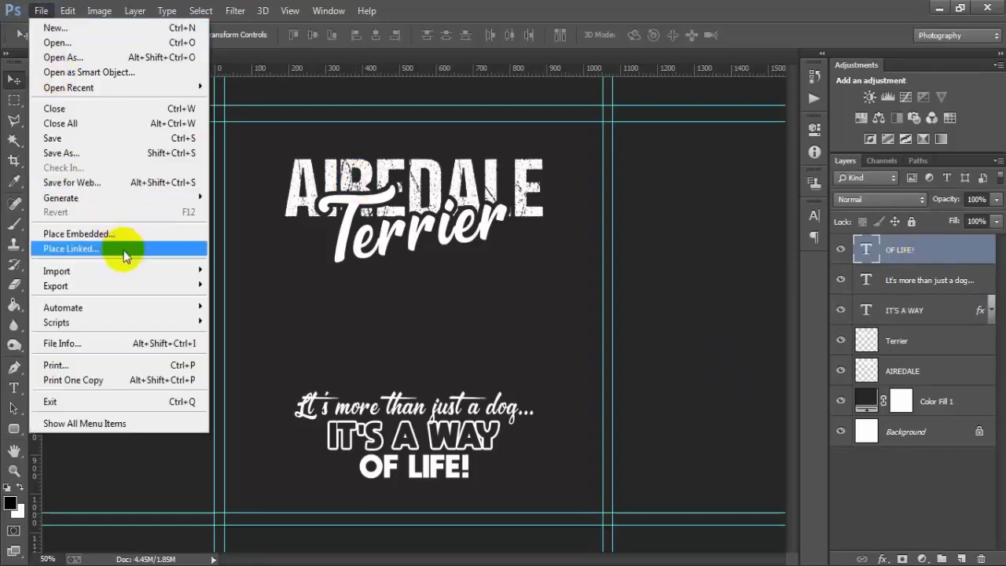
Step: Open the paw print 0000 1.eps rasterized at 300 resolution and drag it into the poster
click(62, 42)
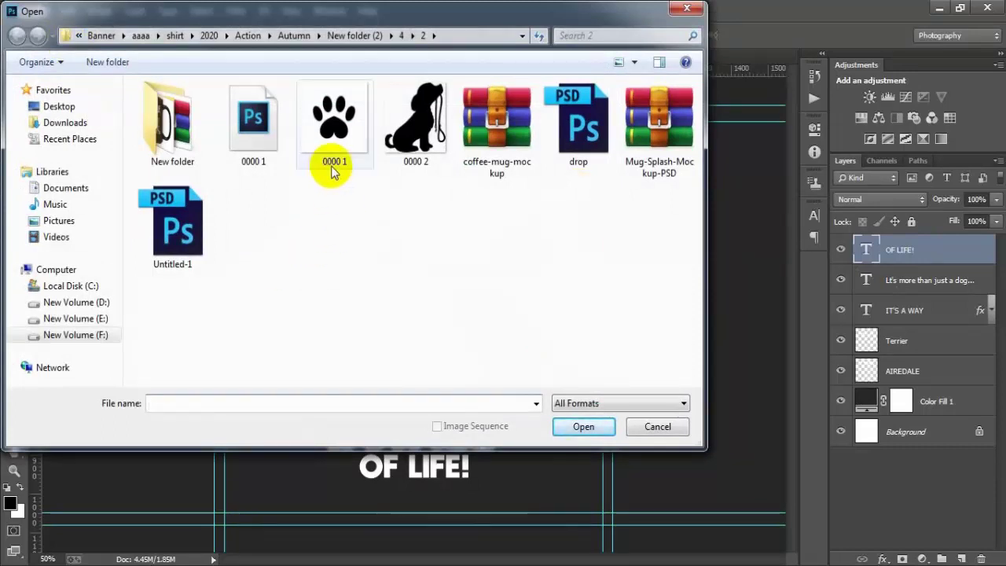
click(250, 123)
click(574, 428)
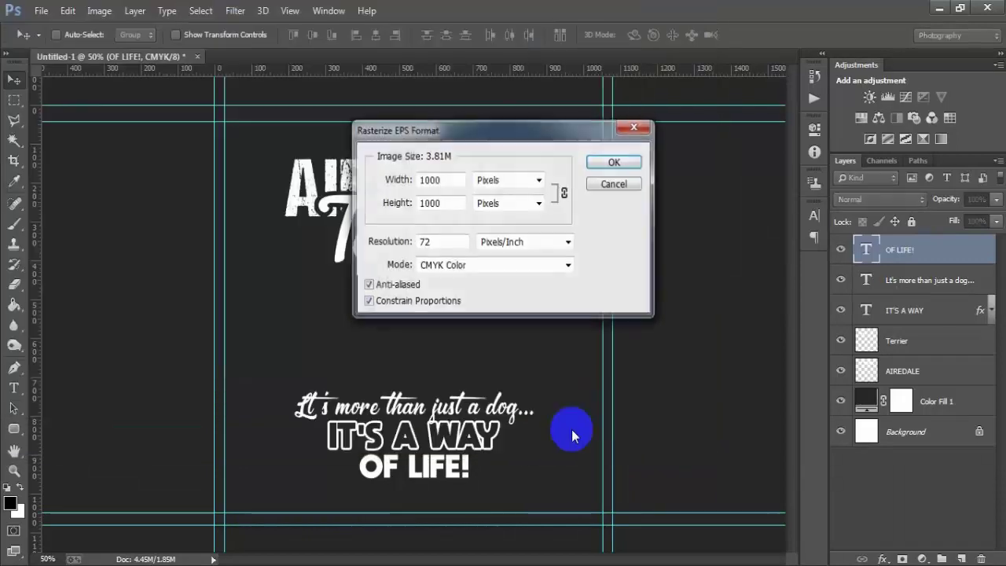
drag(449, 244, 393, 242)
text(3)
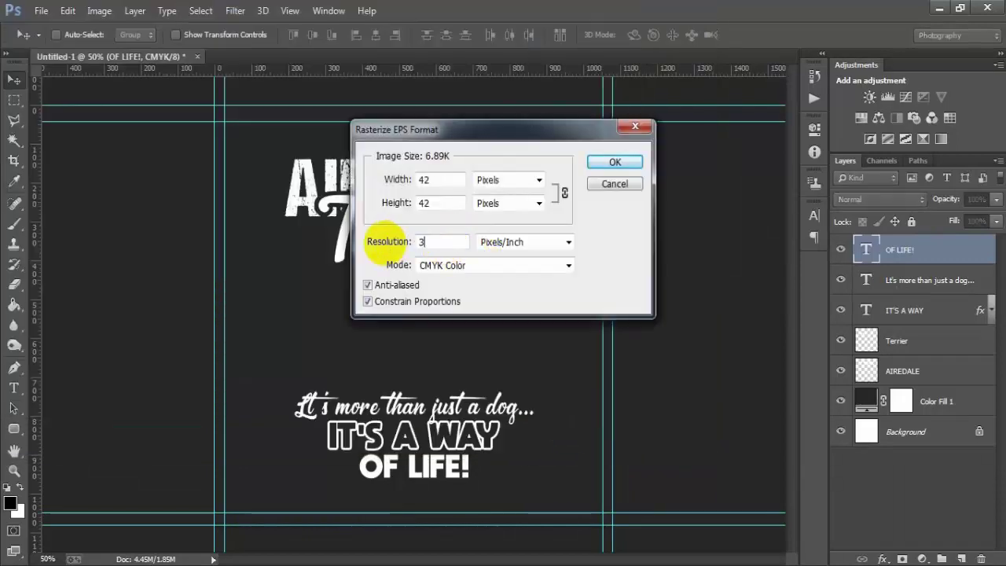
text(00)
click(632, 162)
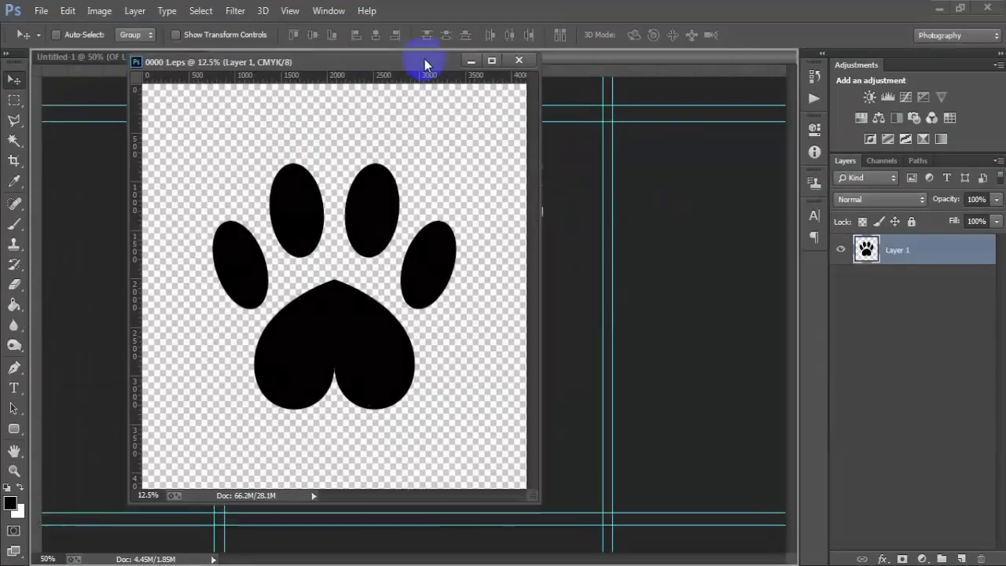
drag(336, 76, 425, 57)
mouse_move(411, 386)
mouse_down()
mouse_move(174, 116)
mouse_move(348, 369)
mouse_up()
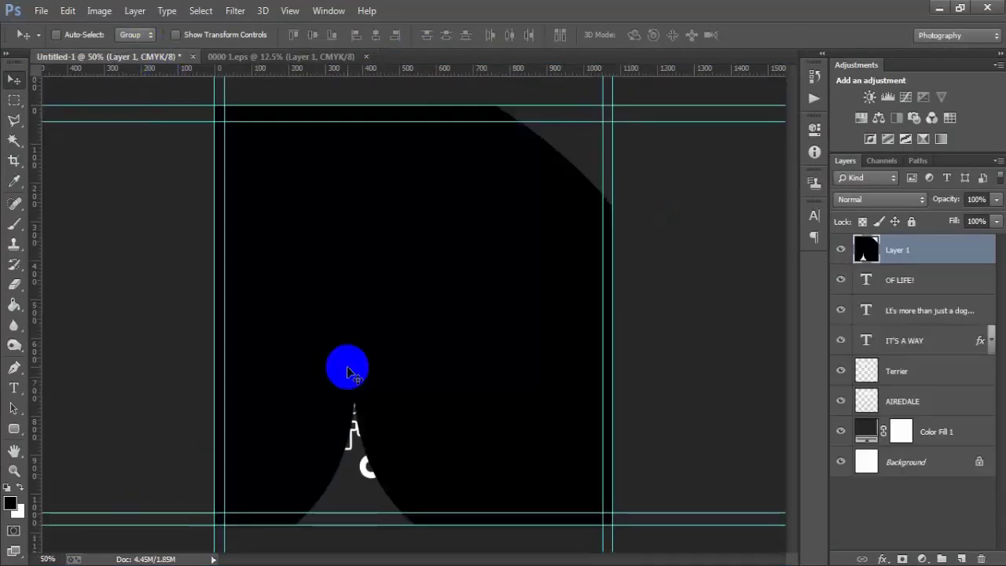
Step: Shrink the paw print to icon size left of OF LIFE! and tilt it about 6 degrees
key(ctrl+t)
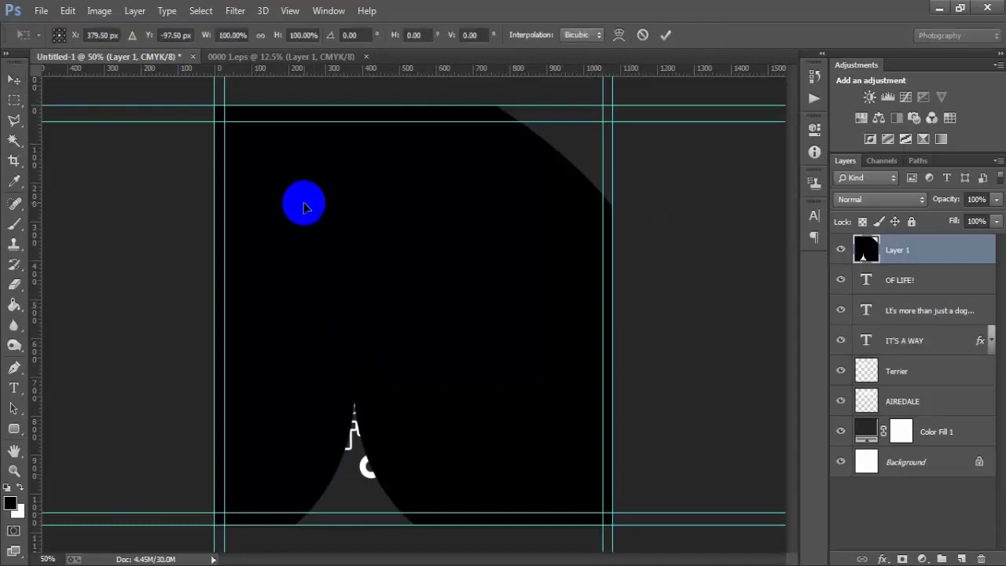
mouse_move(304, 202)
mouse_down()
mouse_move(445, 521)
mouse_move(310, 262)
mouse_move(494, 382)
mouse_move(561, 477)
mouse_move(303, 117)
mouse_move(203, 97)
mouse_move(491, 351)
mouse_move(559, 433)
mouse_move(588, 400)
mouse_up()
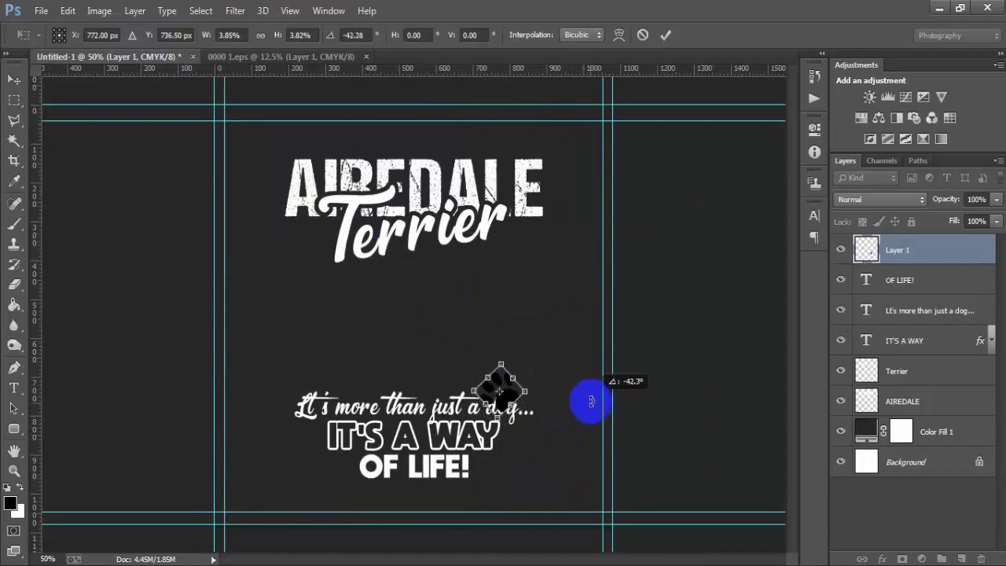
click(665, 35)
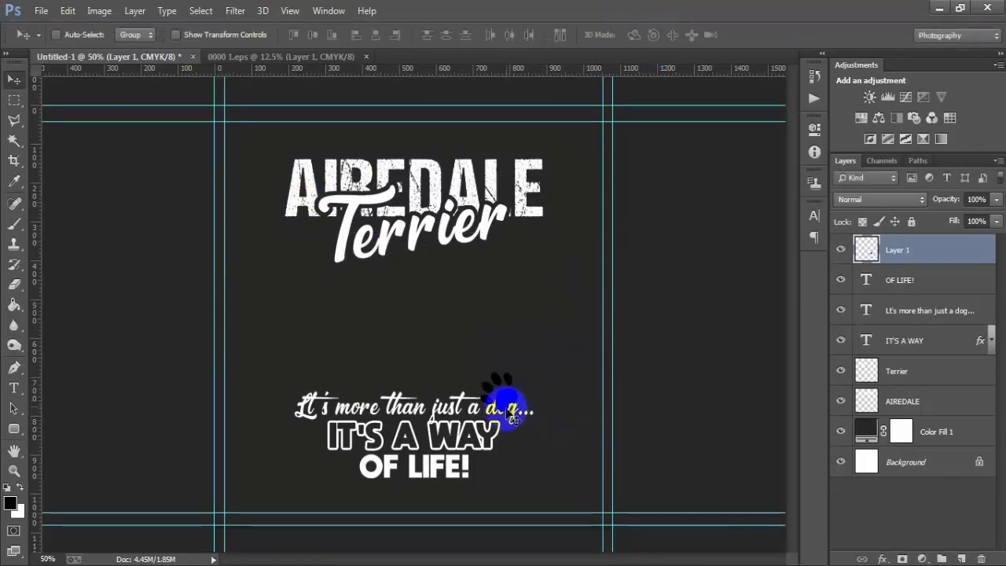
drag(511, 398, 346, 472)
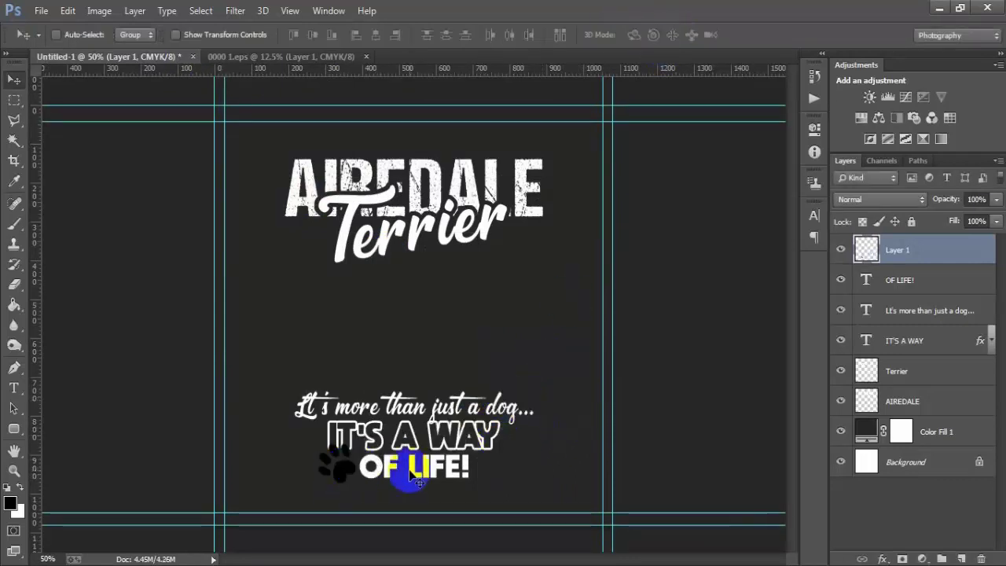
key(ctrl+t)
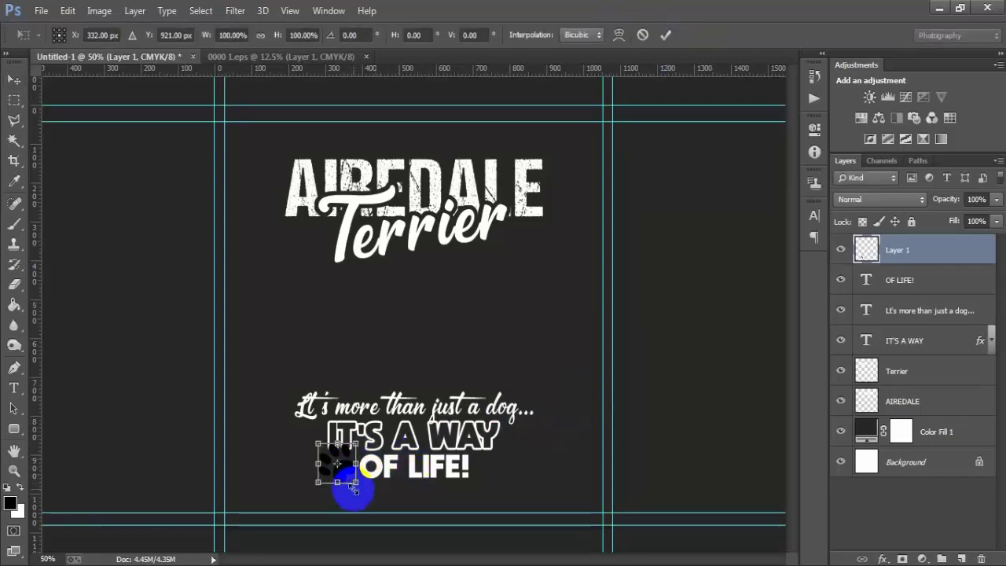
drag(356, 485, 359, 499)
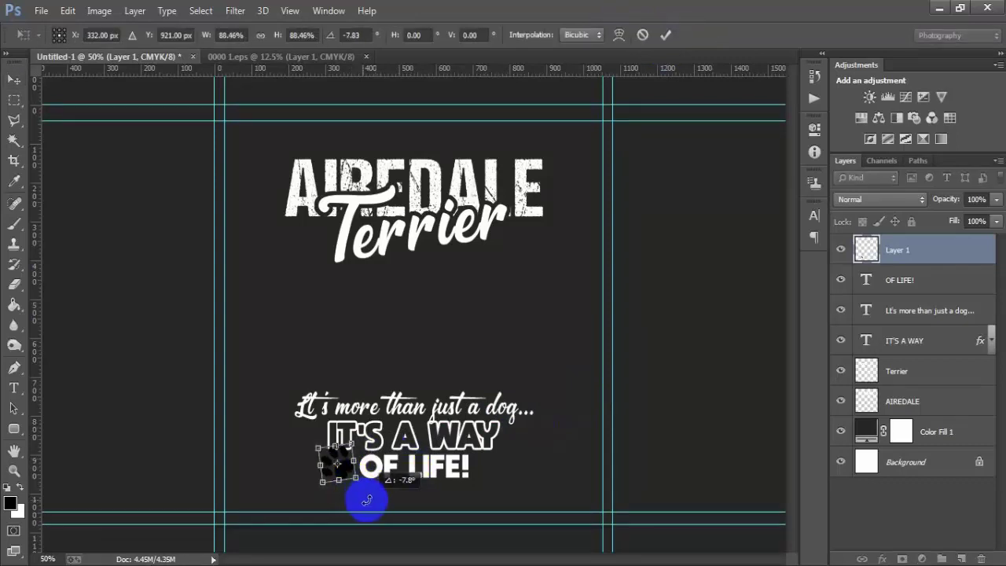
click(665, 35)
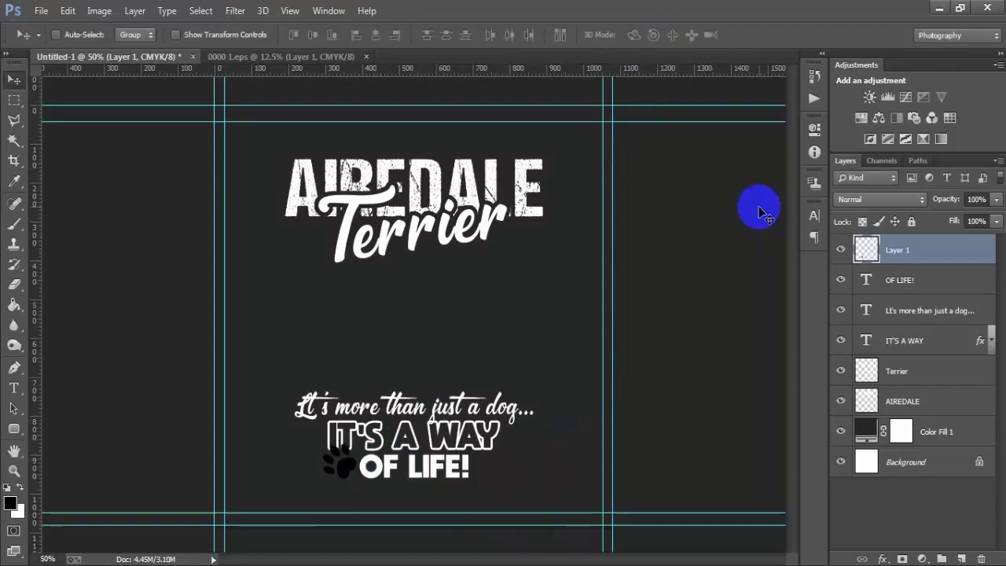
key(ctrl+t)
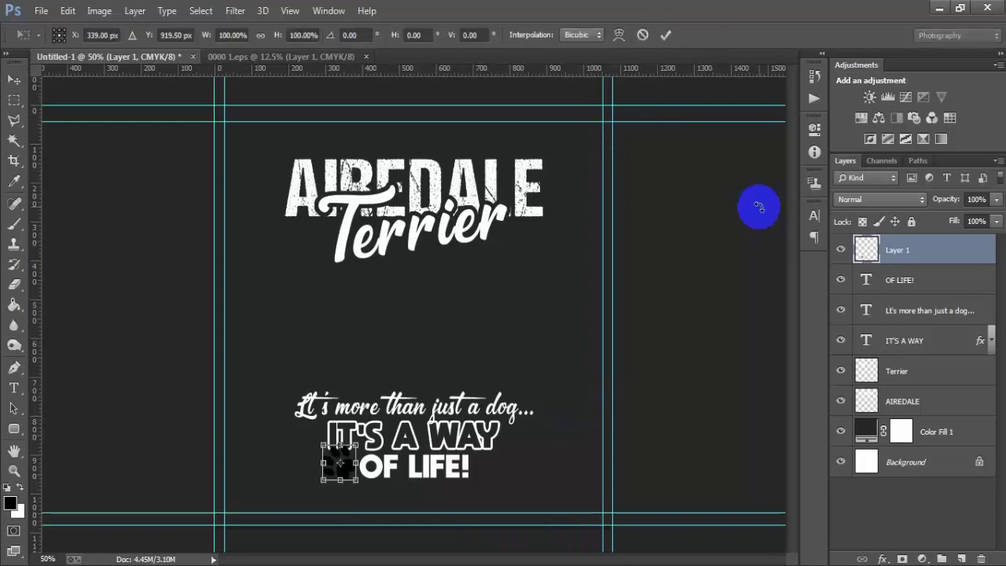
drag(368, 494, 370, 494)
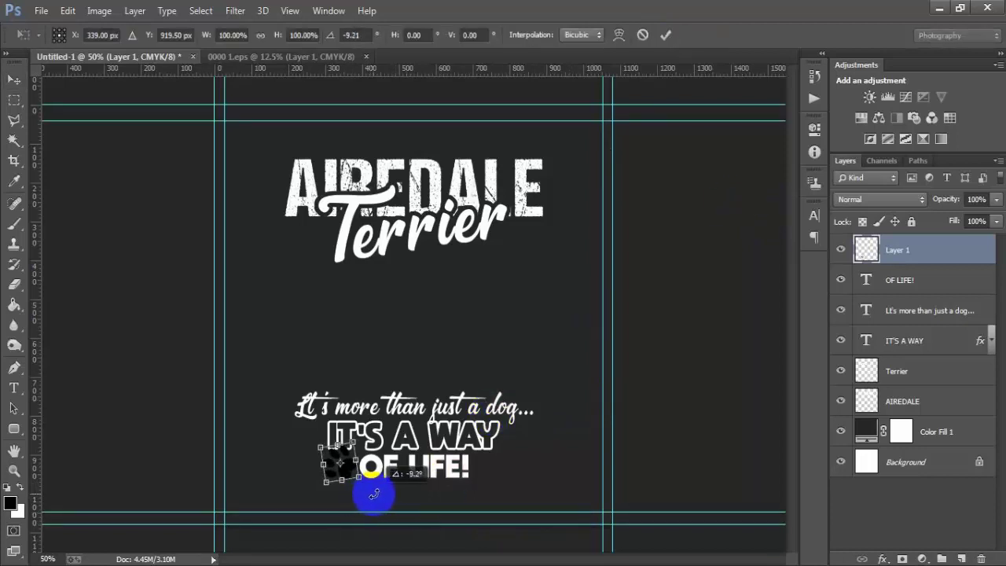
click(665, 34)
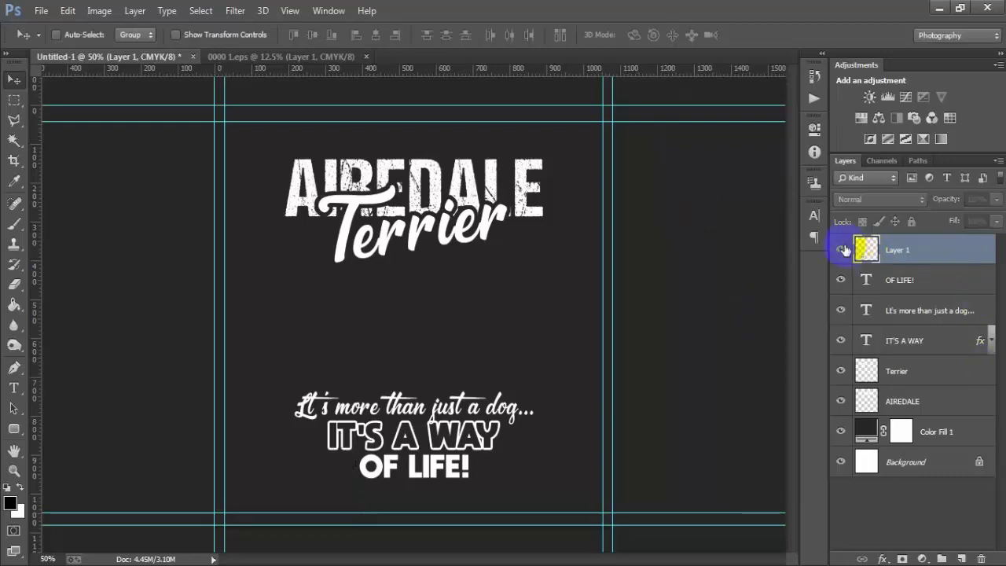
Step: Colour the paw print white with an ffffff Color Overlay, then duplicate it and nudge the copy right
click(995, 260)
double_click(975, 260)
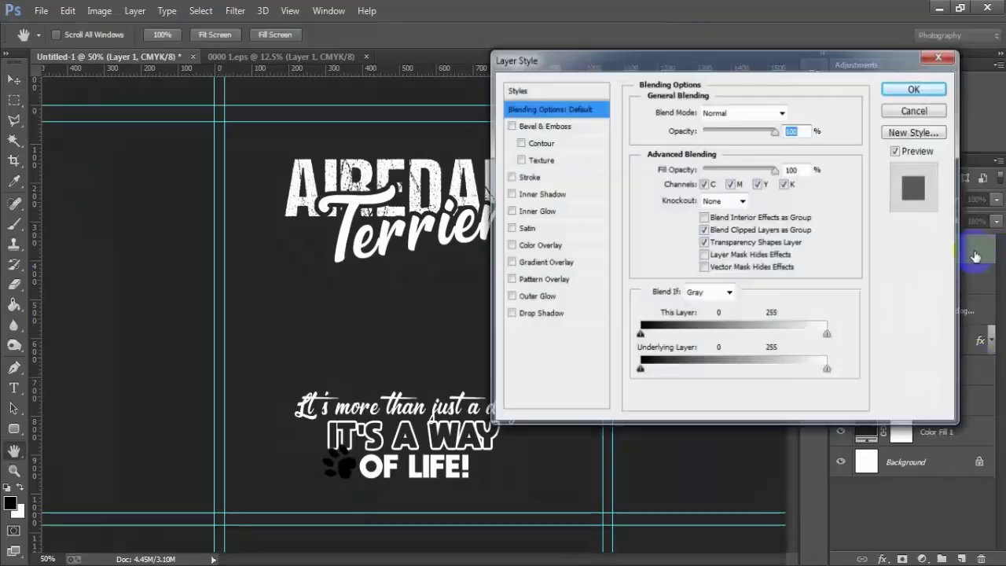
click(539, 246)
click(792, 112)
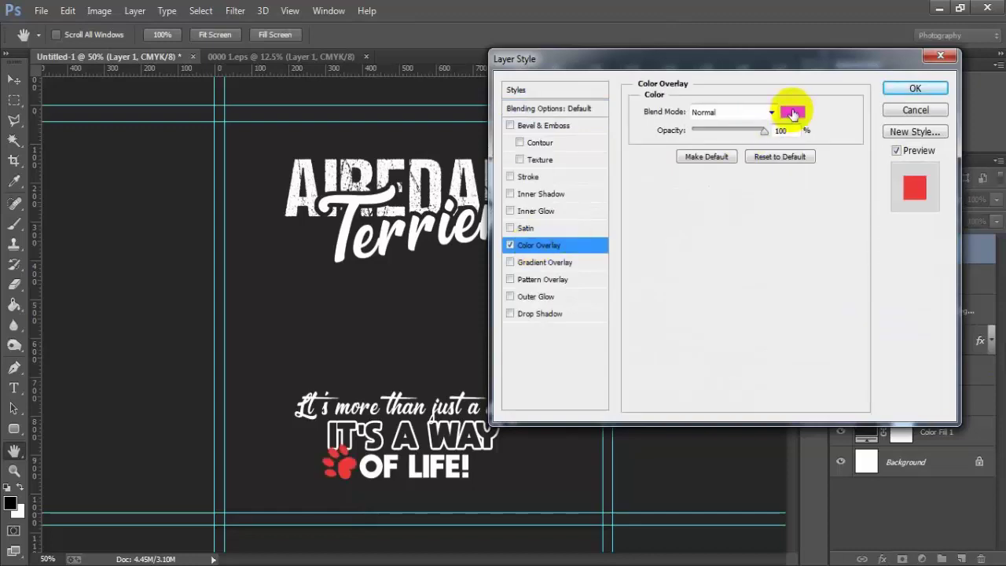
text(ffffff)
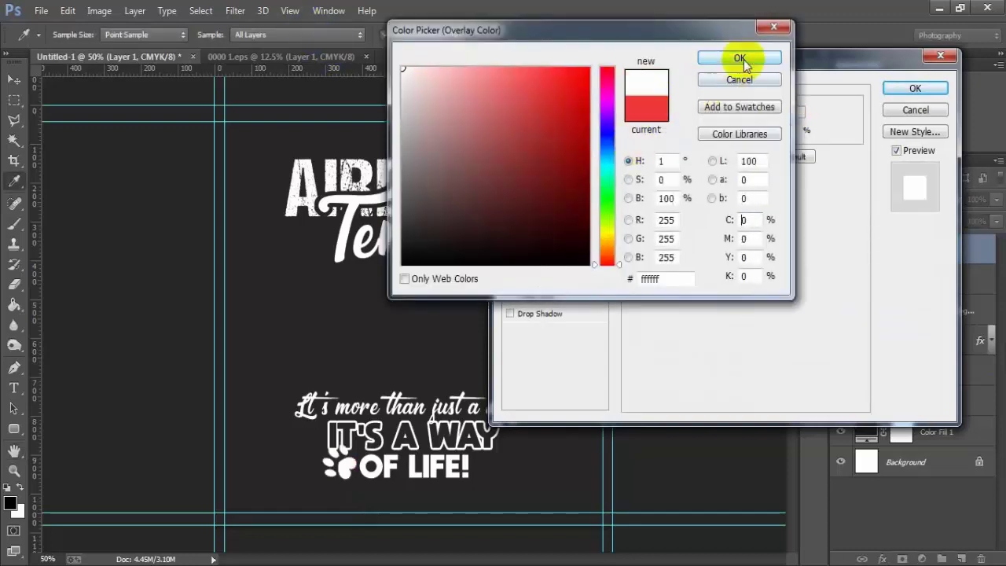
click(743, 59)
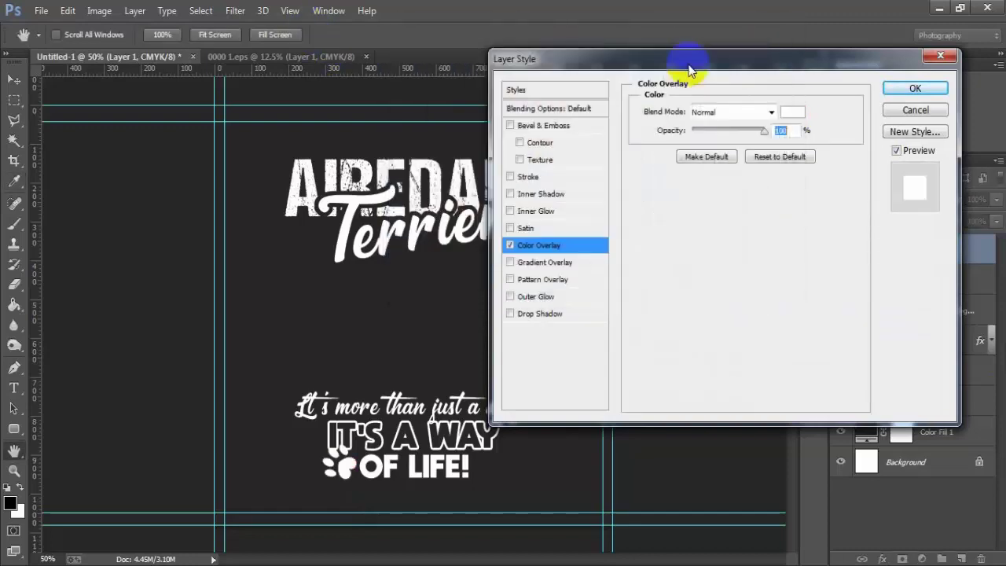
click(915, 88)
click(992, 250)
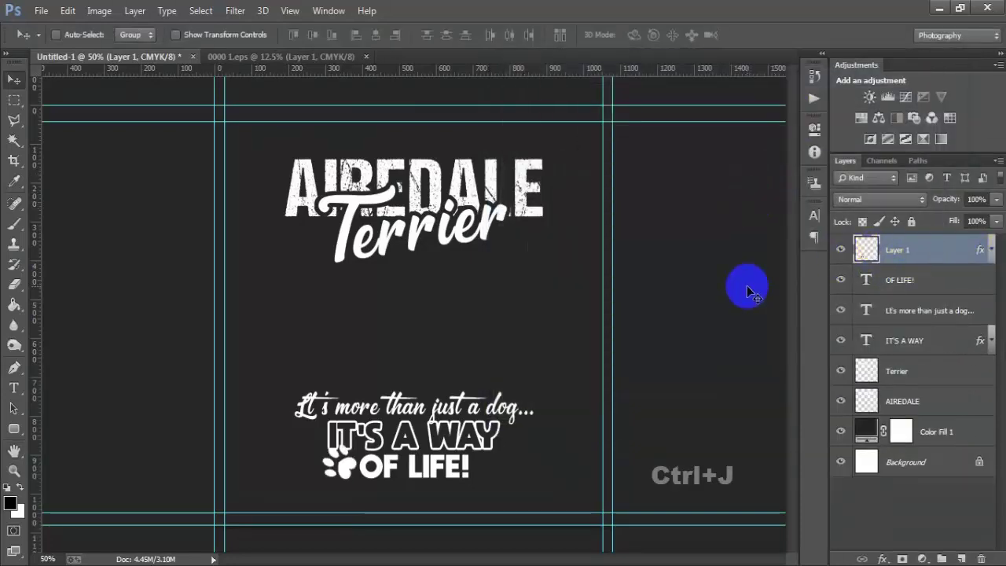
key(ctrl+j)
key(Right)
key(Right)
key(Right)
key(Right)
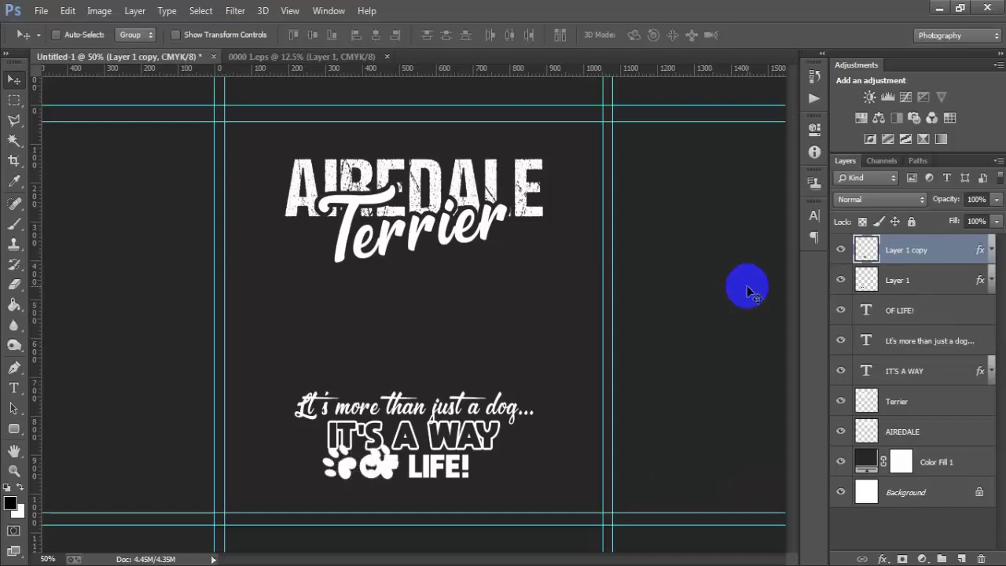
Step: Nudge the copied paw right of OF LIFE! and flip it horizontally
key(Right)
key(Right)
key(Right)
key(Right)
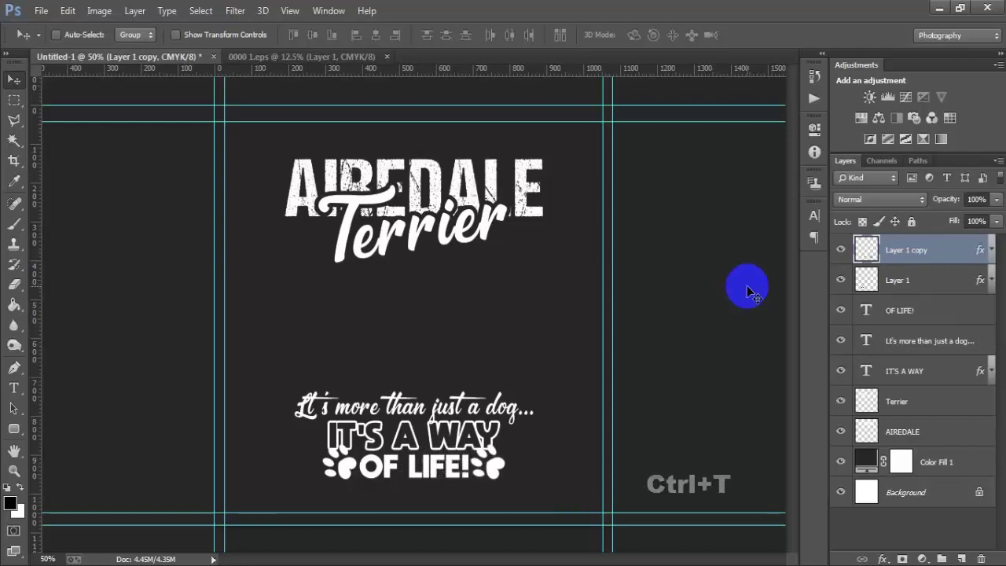
key(ctrl+t)
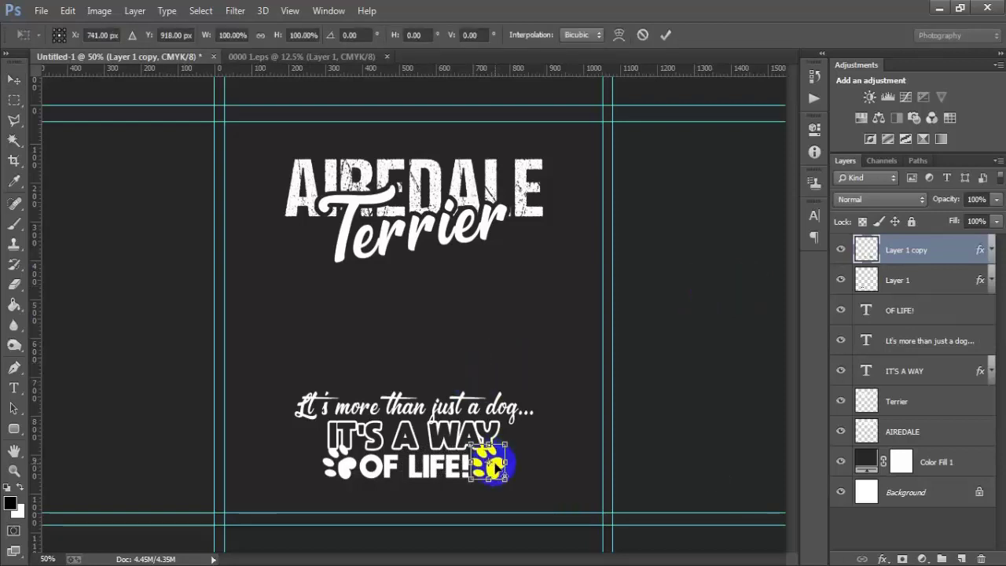
right_click(494, 466)
click(551, 438)
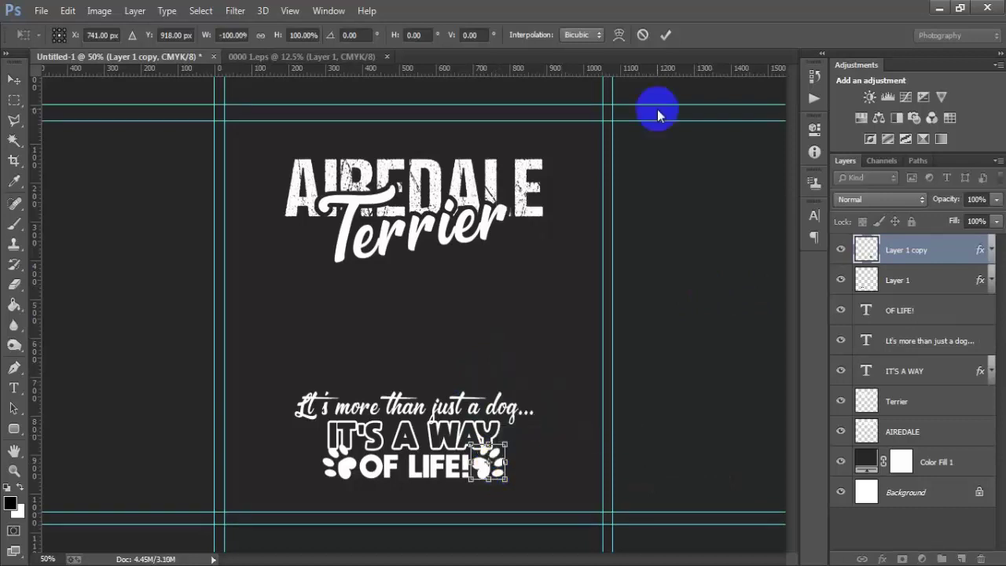
click(665, 34)
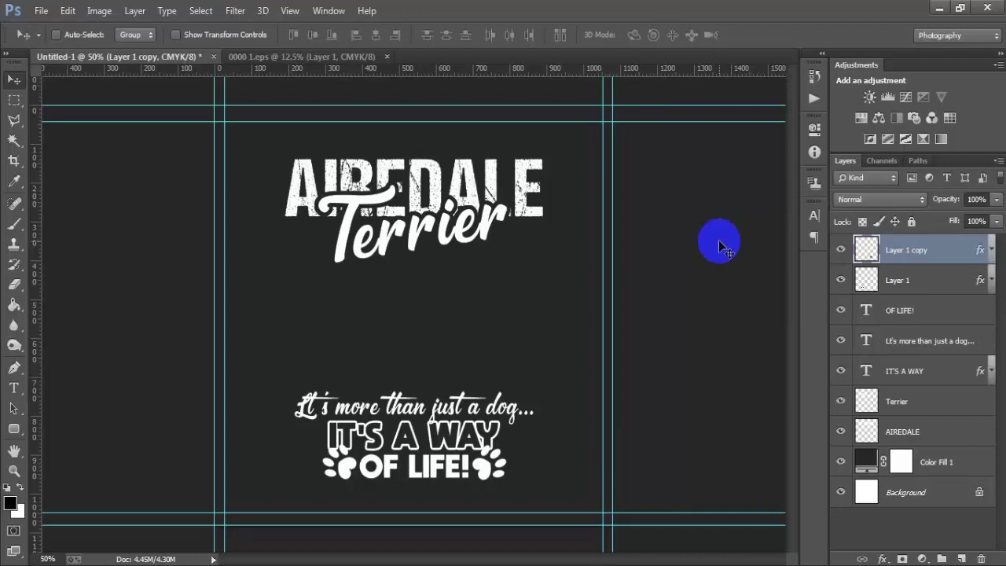
Step: Try different selections of the paw and OF LIFE! layers, ending with only Layer 1 copy selected
shift+click(923, 315)
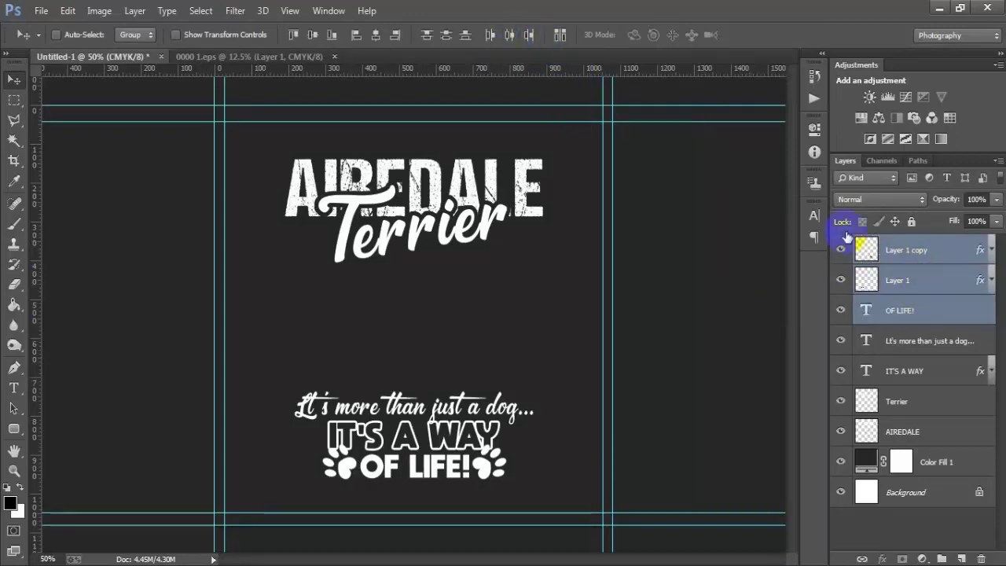
click(917, 259)
ctrl+click(922, 313)
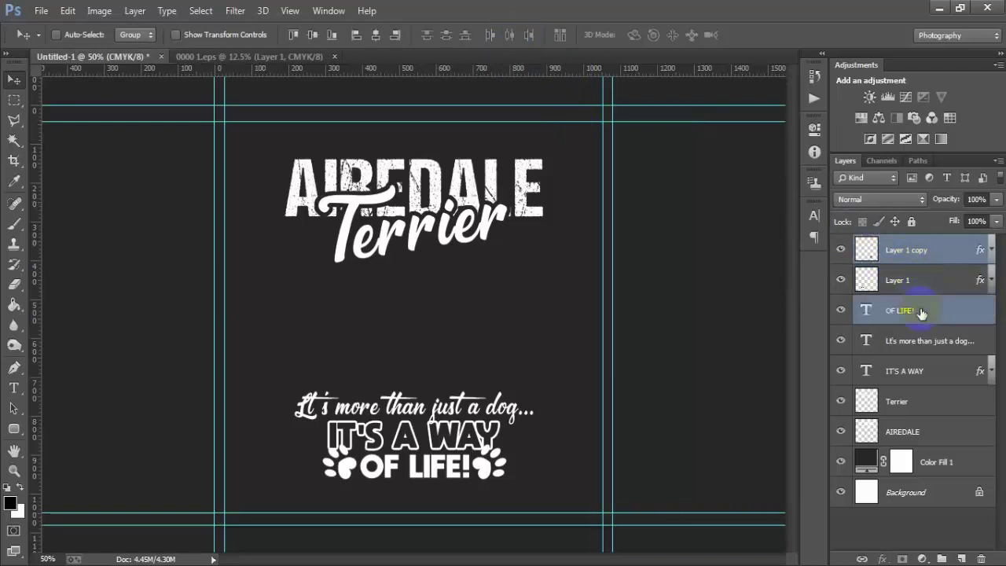
ctrl+click(914, 286)
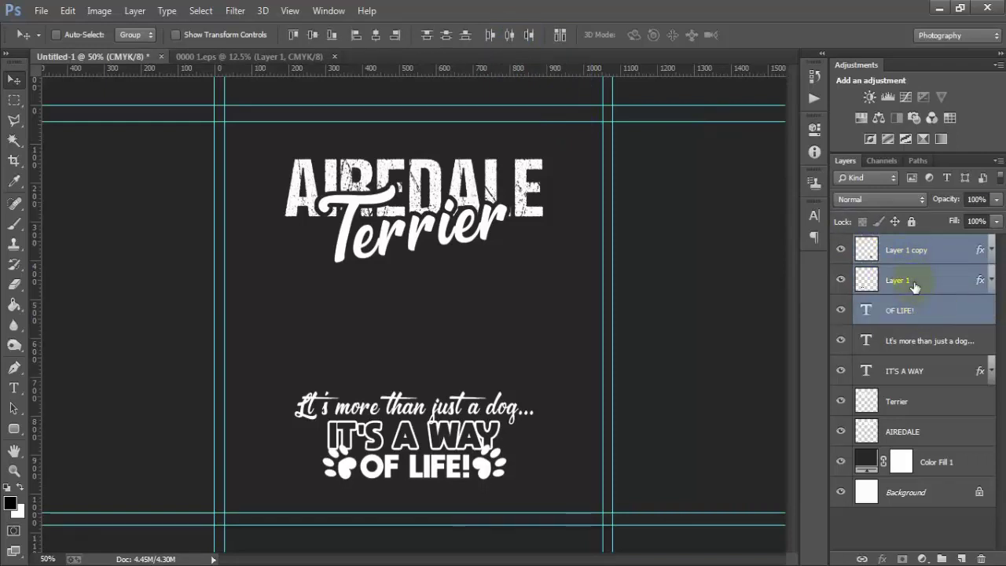
click(917, 260)
ctrl+click(920, 287)
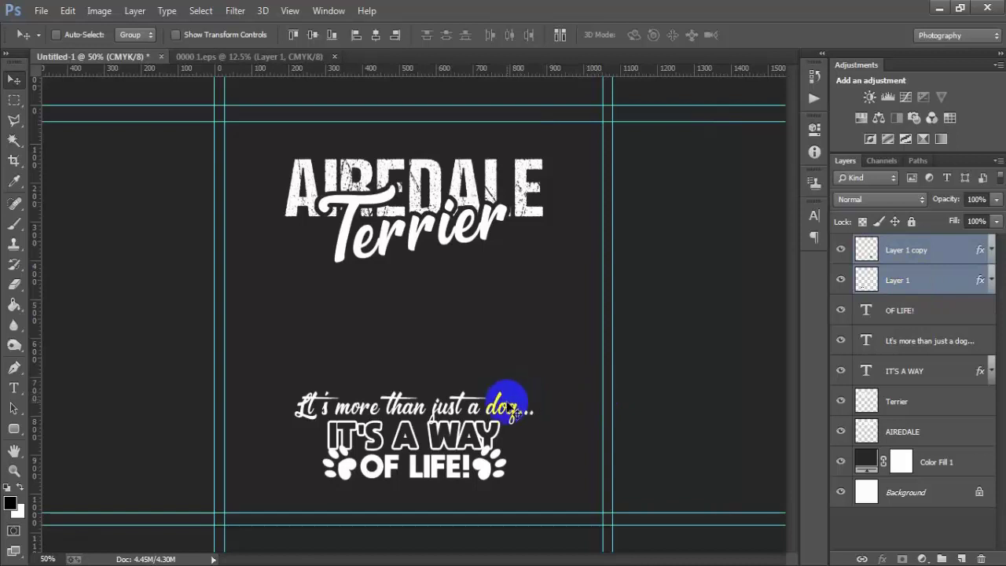
click(937, 260)
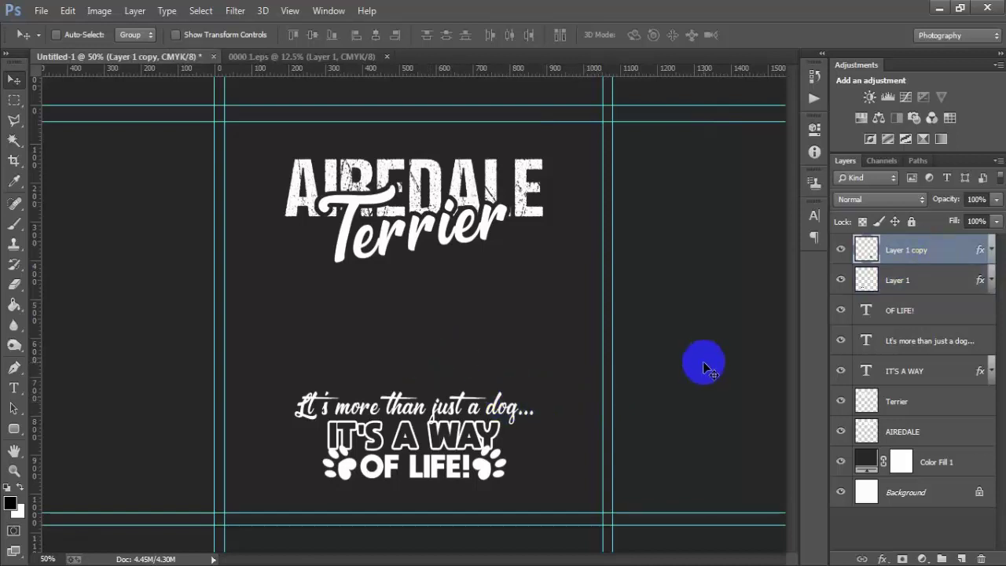
Step: Close the 0000 1.eps paw document without saving
click(350, 57)
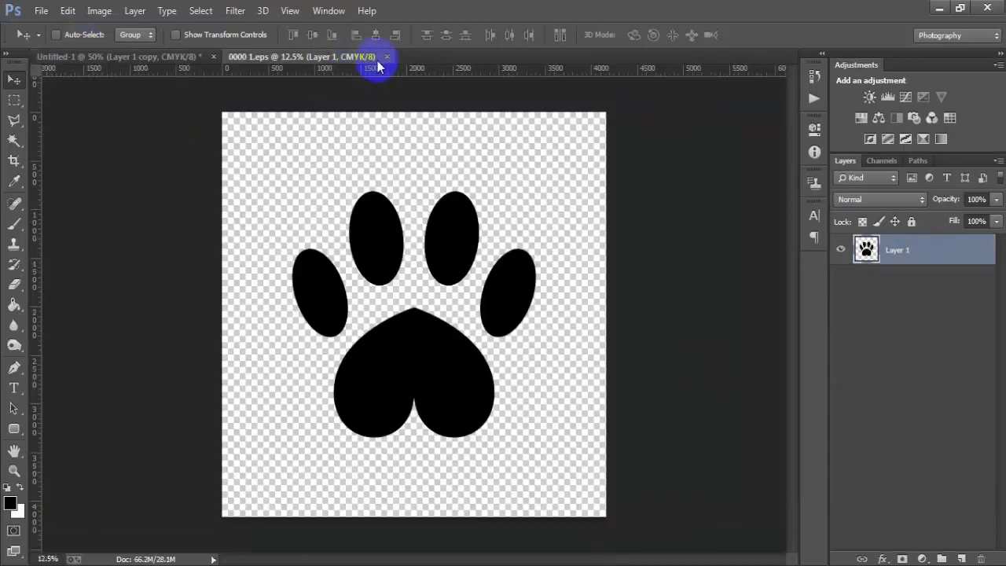
click(393, 56)
click(507, 229)
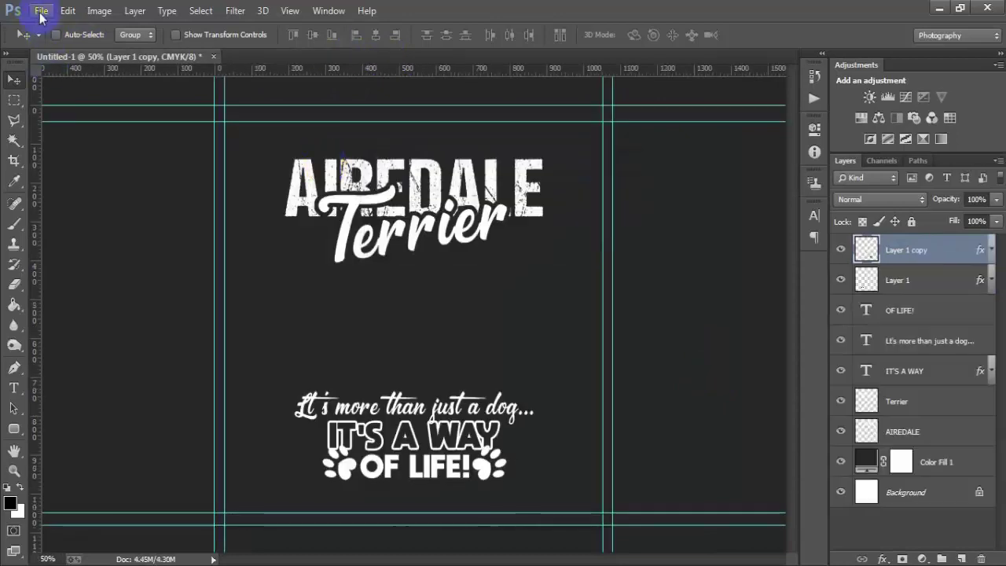
Step: Place the linked 0000 2 dog silhouette and scale it to sit between Terrier and the tagline
click(41, 10)
click(75, 248)
click(437, 145)
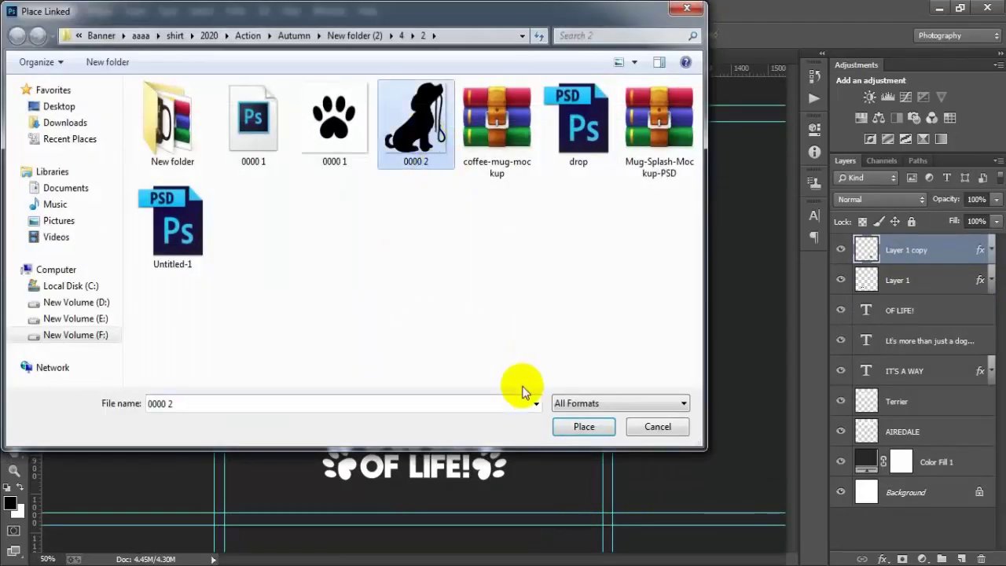
click(582, 427)
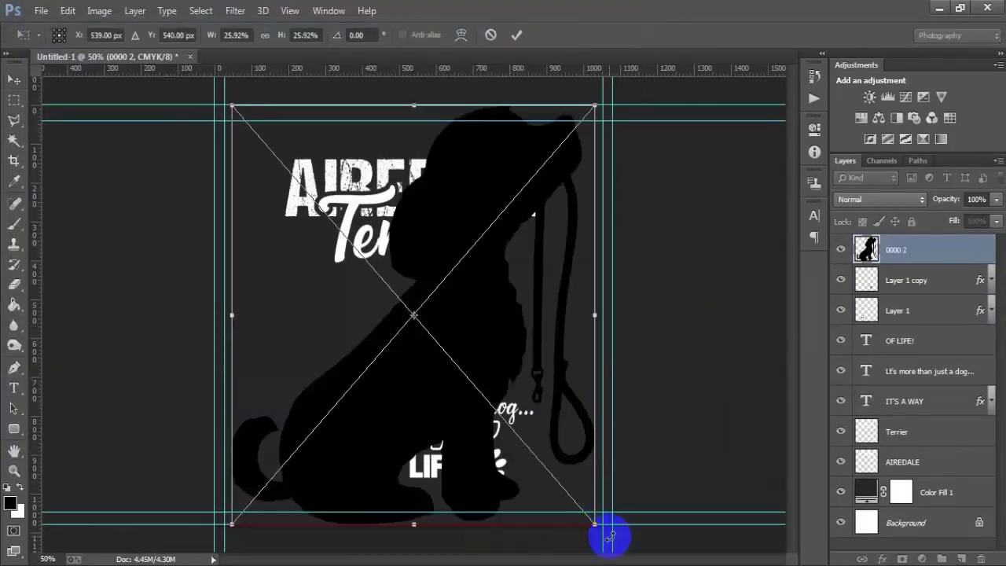
drag(602, 534, 519, 376)
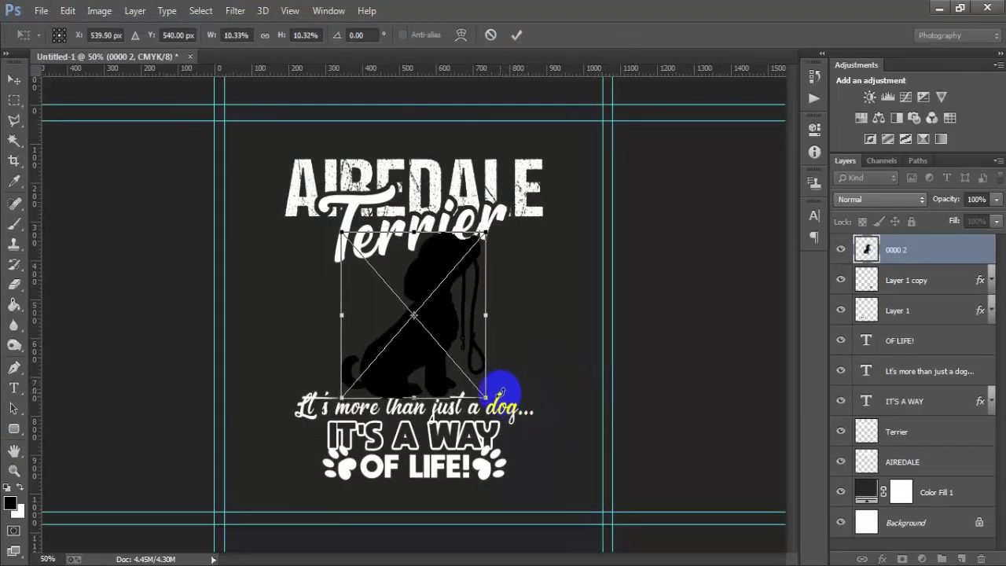
drag(478, 406, 482, 389)
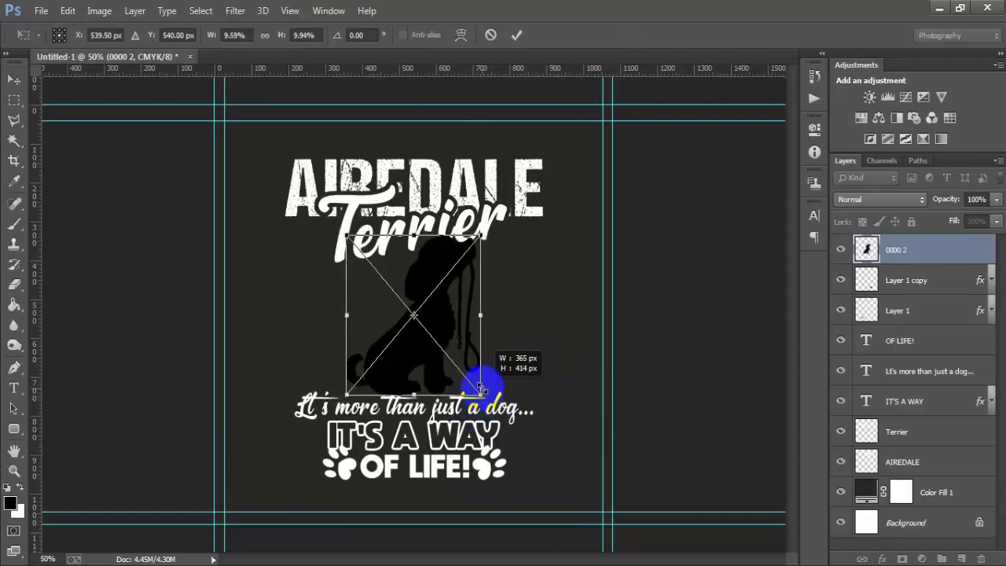
click(517, 34)
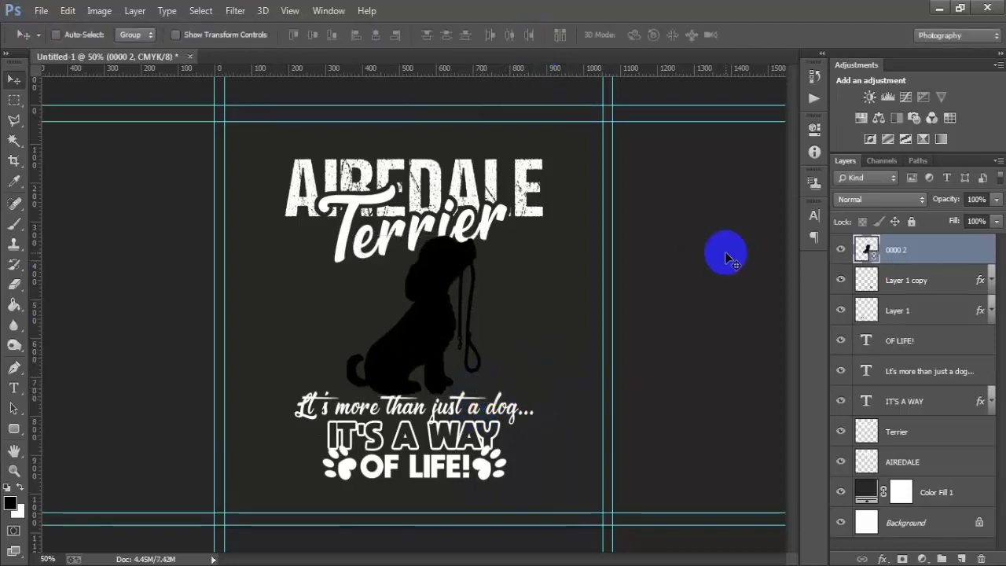
ctrl+click(909, 524)
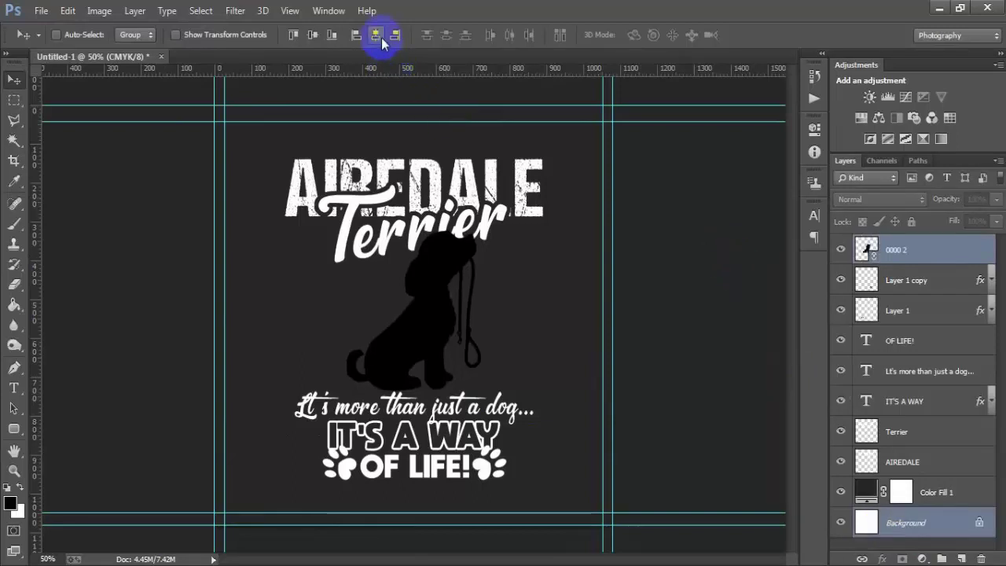
Step: Rasterize the dog silhouette layer 0000 2
click(926, 253)
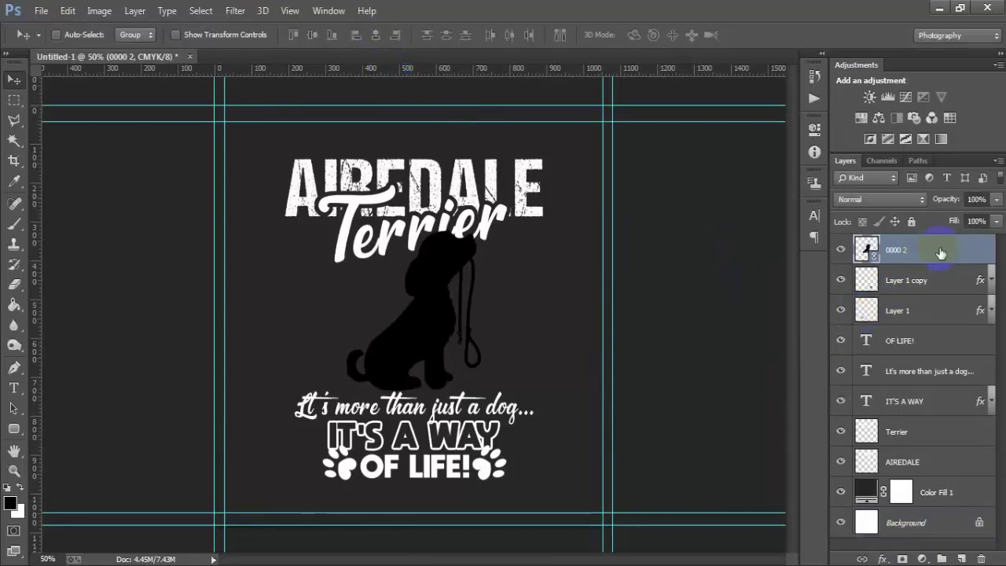
right_click(941, 252)
click(672, 287)
click(843, 250)
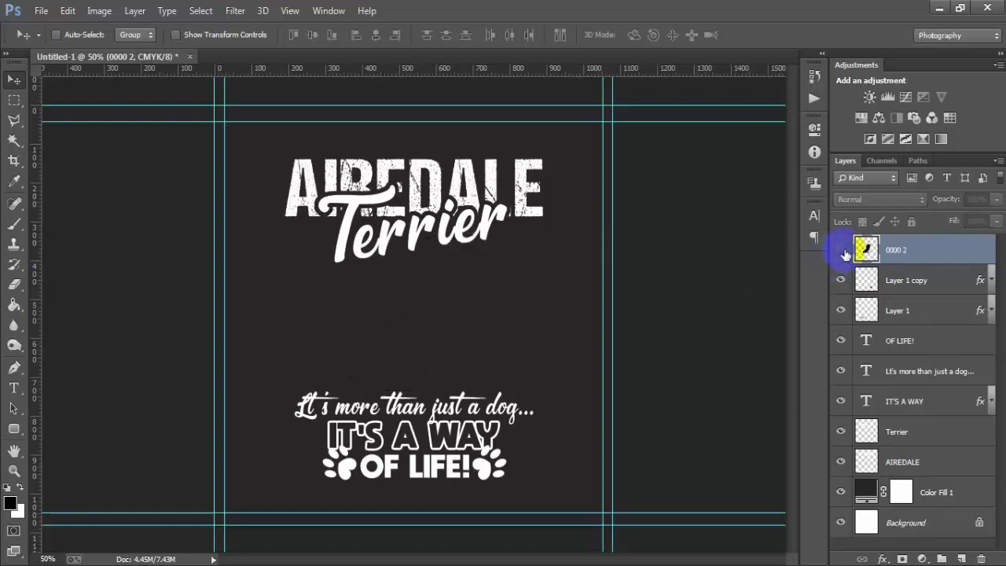
Step: Give the dog silhouette a white #ffffff Color Overlay
double_click(967, 259)
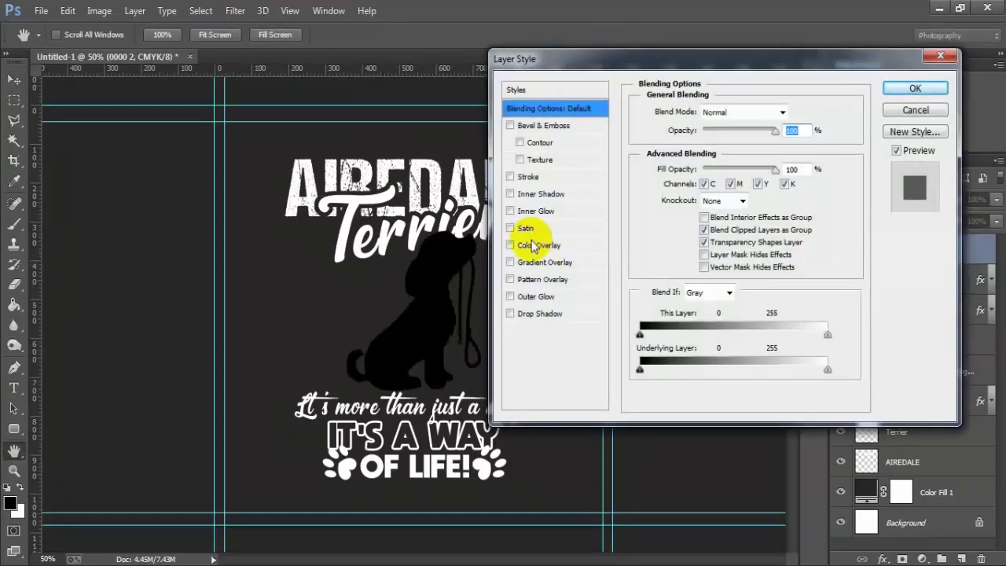
click(538, 245)
click(793, 110)
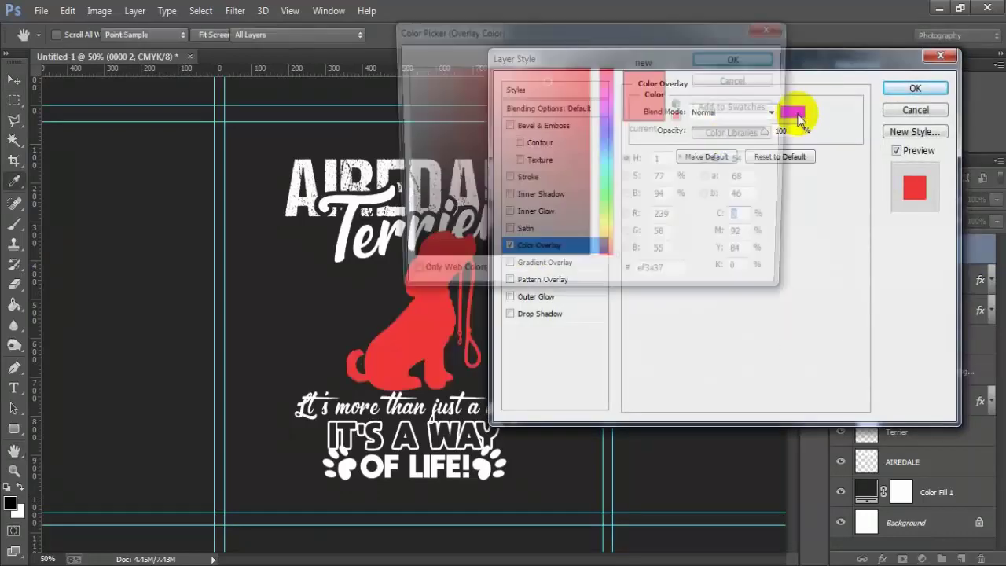
drag(510, 148, 402, 68)
click(716, 58)
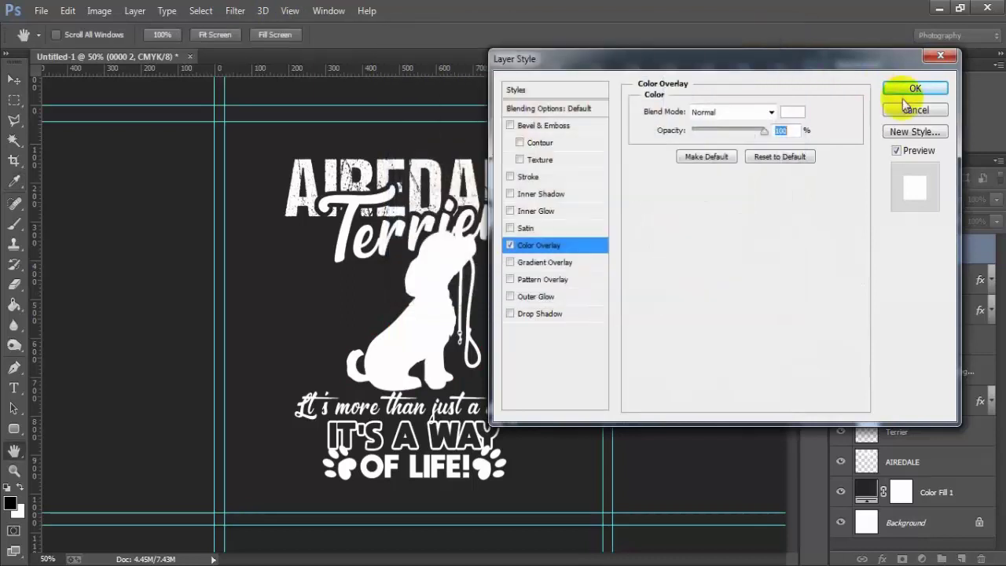
click(912, 90)
click(992, 250)
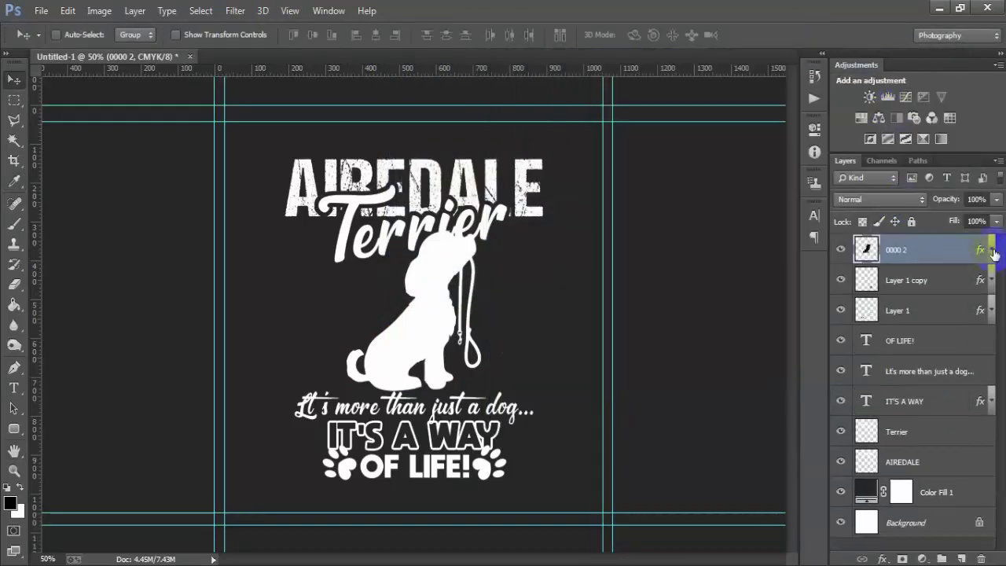
click(842, 250)
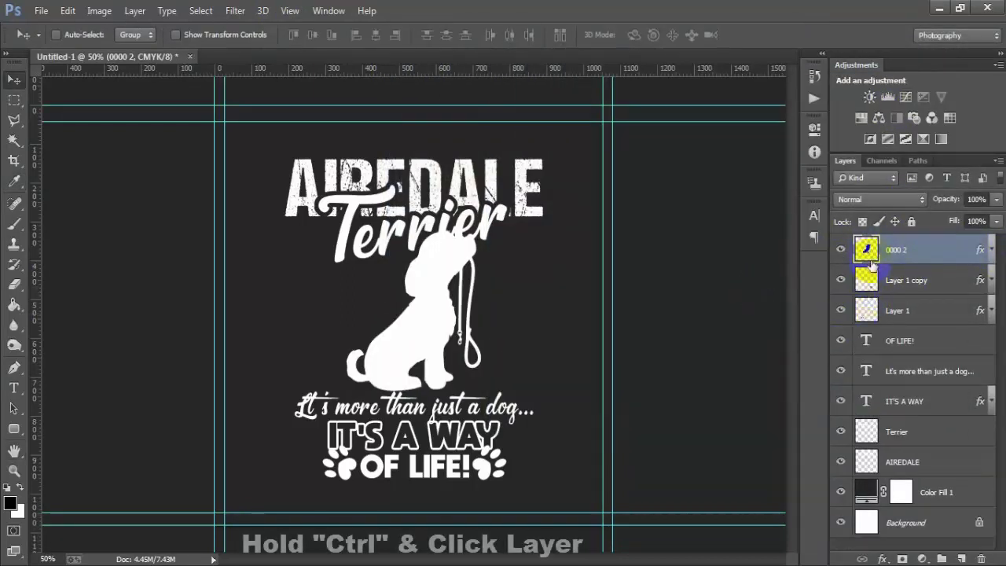
Step: Load the dog silhouette's outline as a selection and expand it by 6 px
ctrl+click(868, 251)
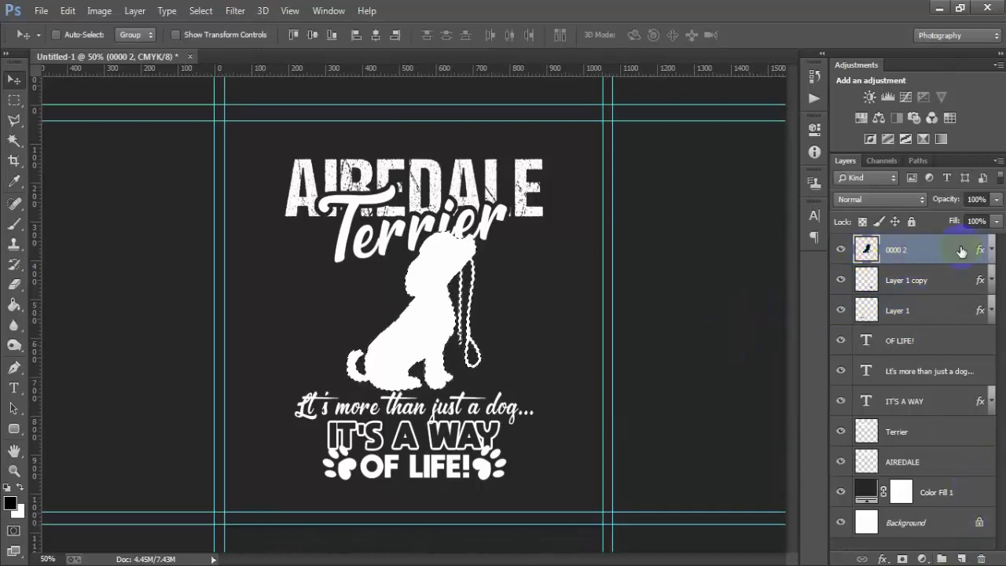
click(200, 11)
mouse_move(236, 197)
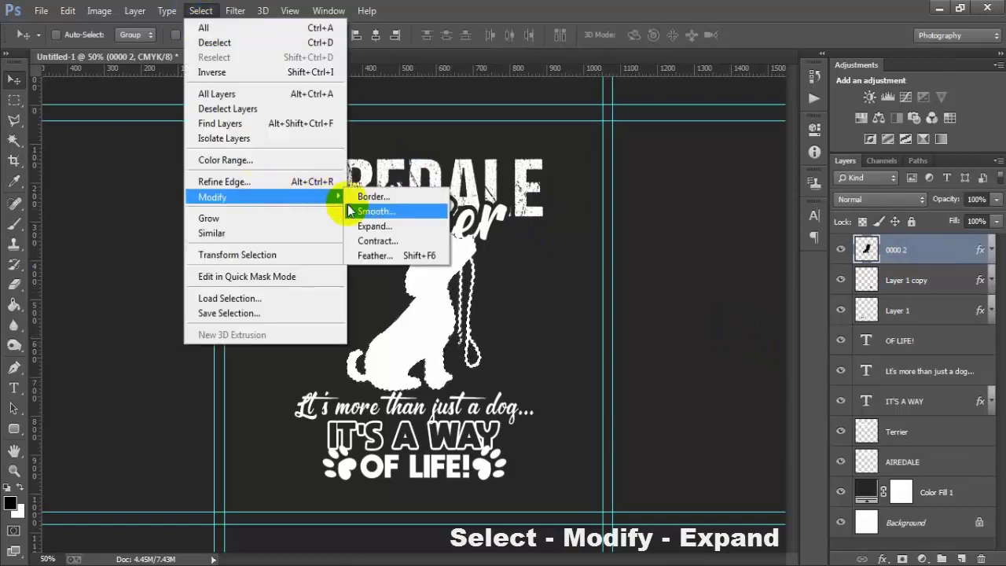
click(375, 226)
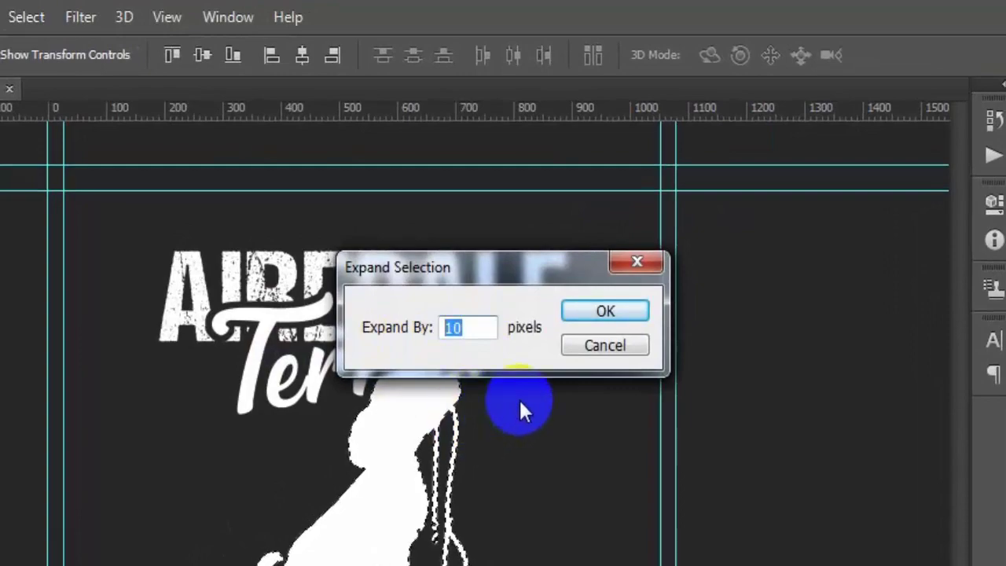
text(6)
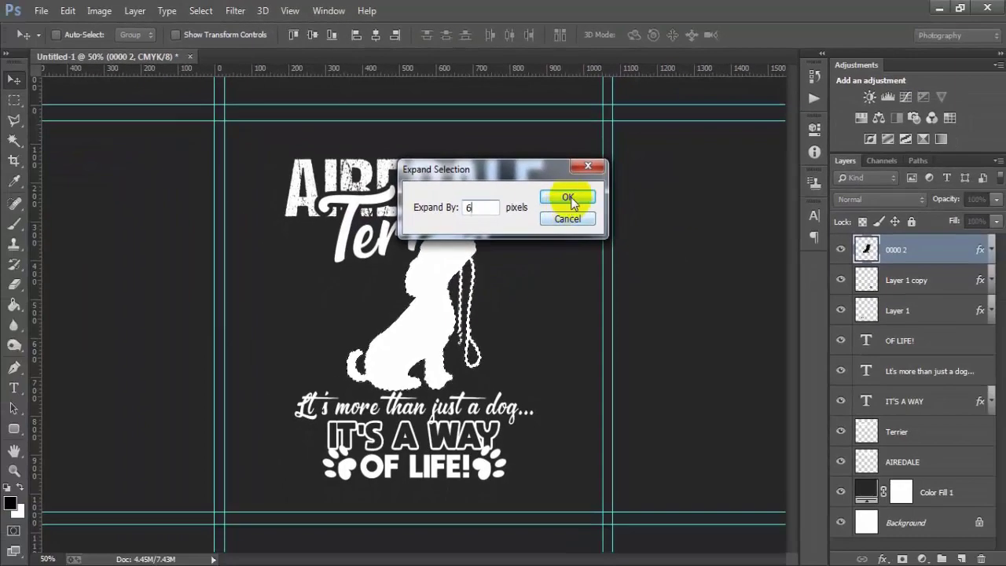
click(584, 246)
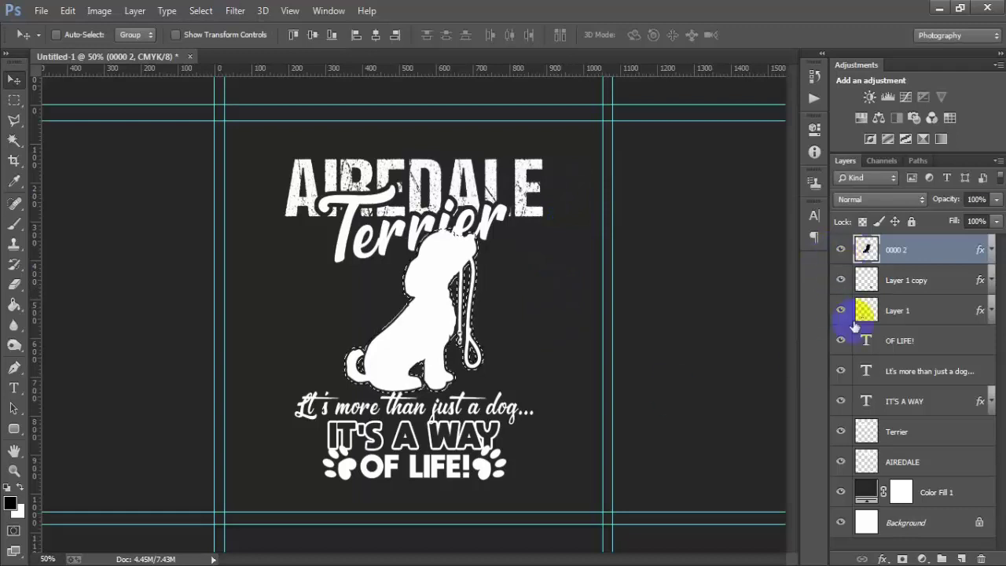
Step: Delete the expanded outline from the Terrier lettering and deselect
click(865, 432)
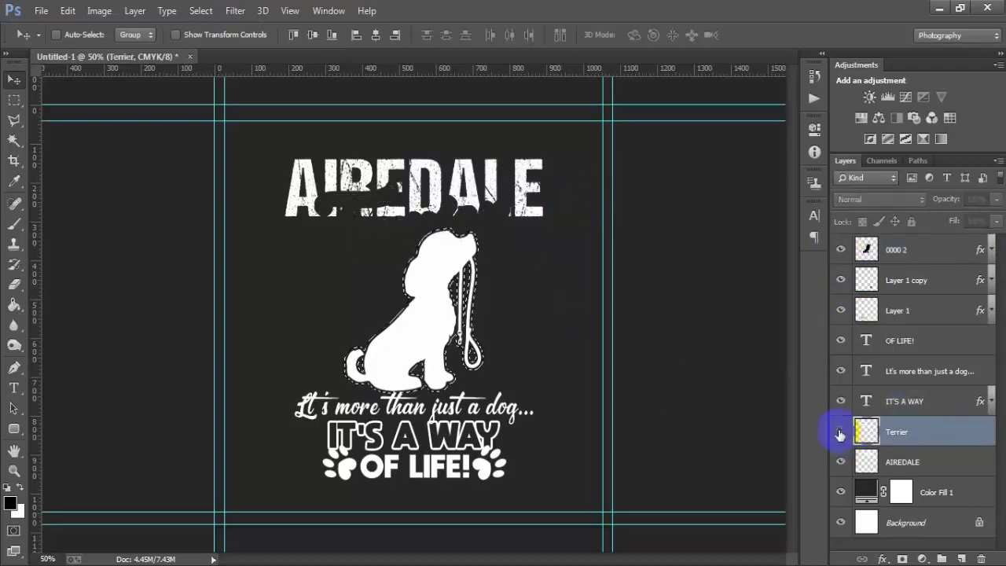
click(842, 432)
click(841, 432)
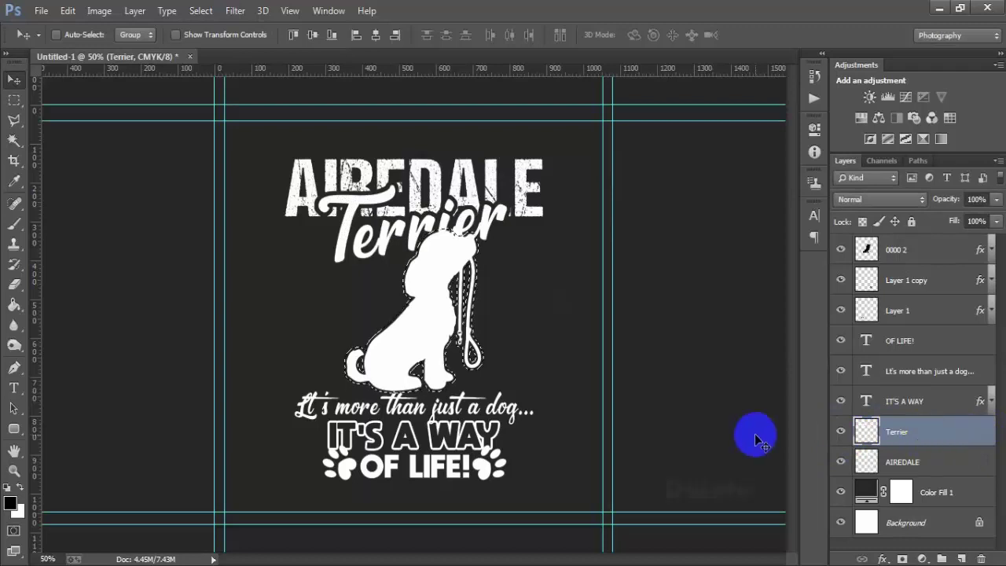
key(Delete)
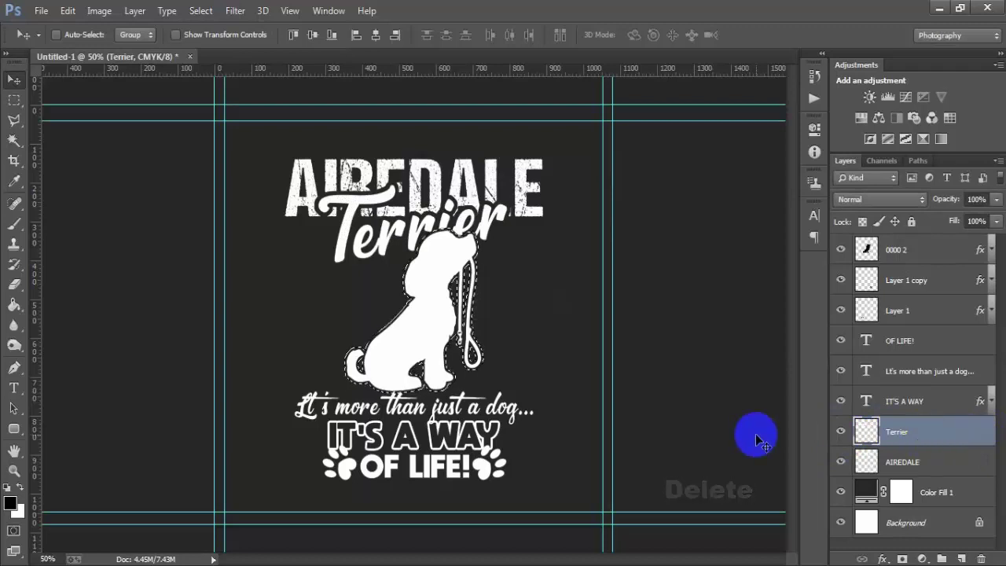
click(912, 250)
key(ctrl+d)
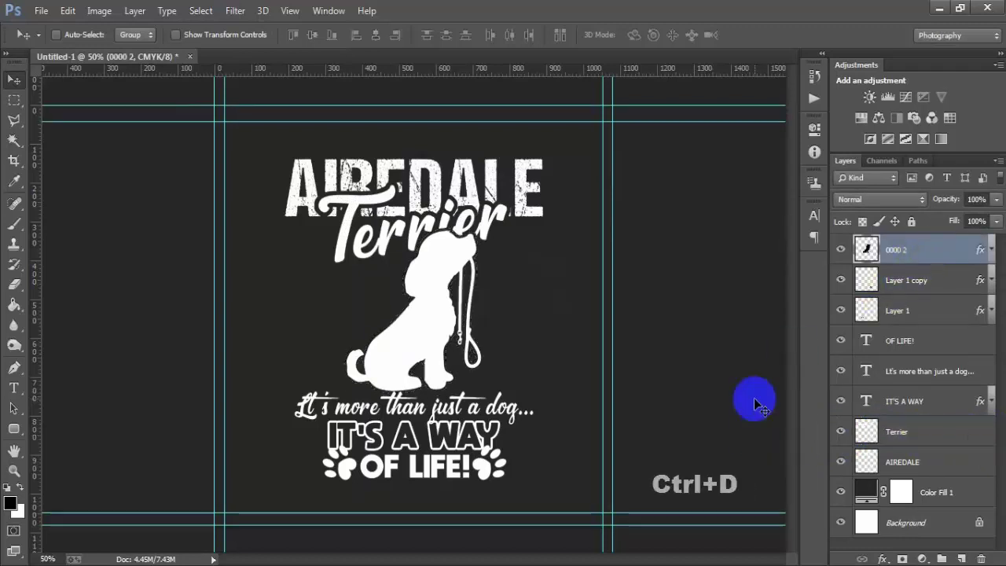
click(841, 251)
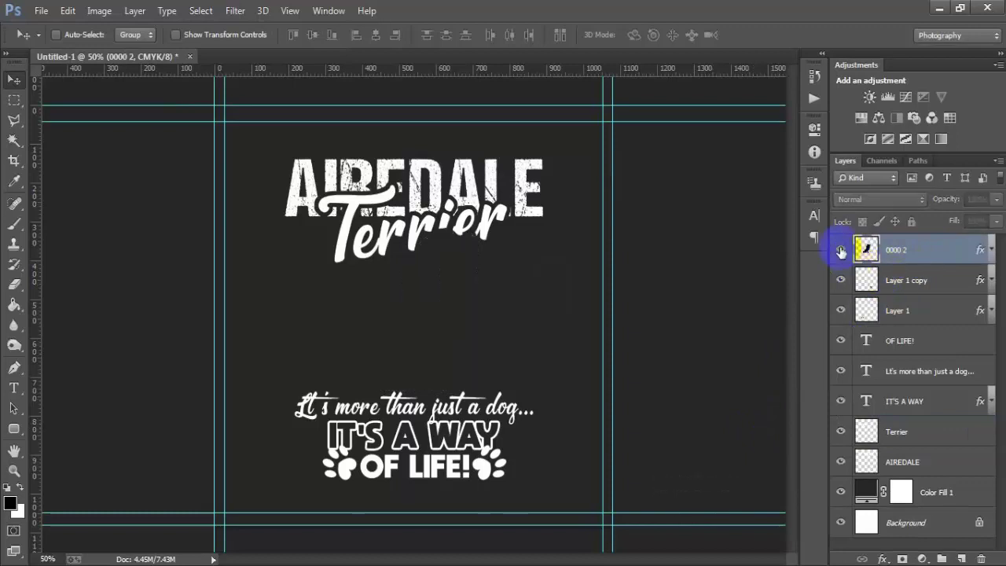
click(842, 250)
double_click(841, 250)
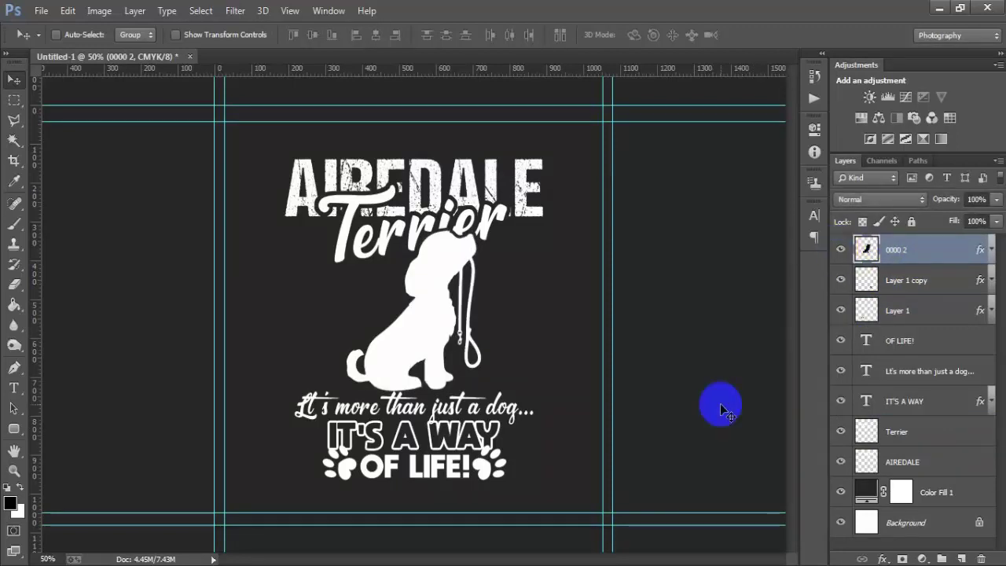
Step: Open drop.psd and drag its black leaf strokes onto the poster over the dog
click(41, 10)
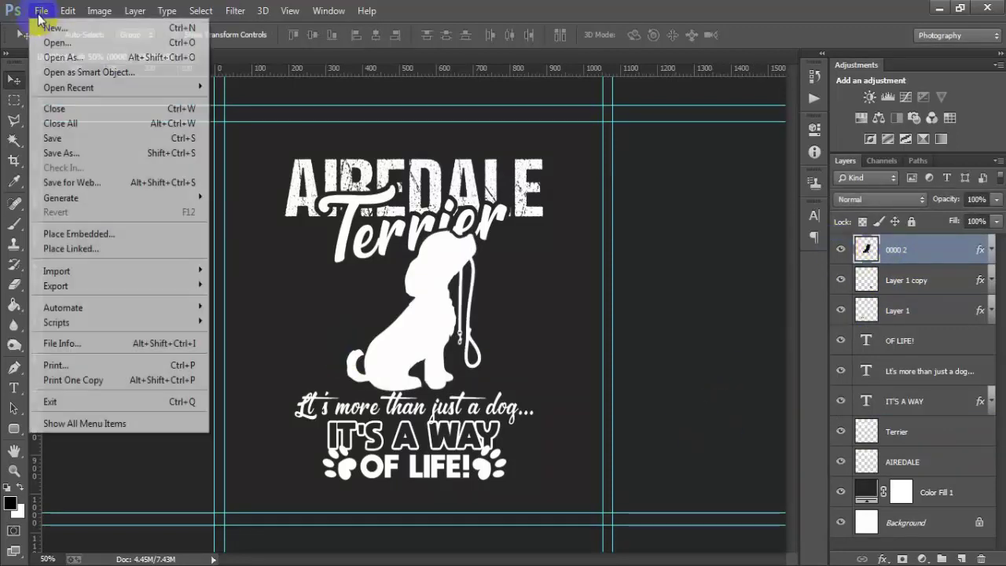
click(55, 43)
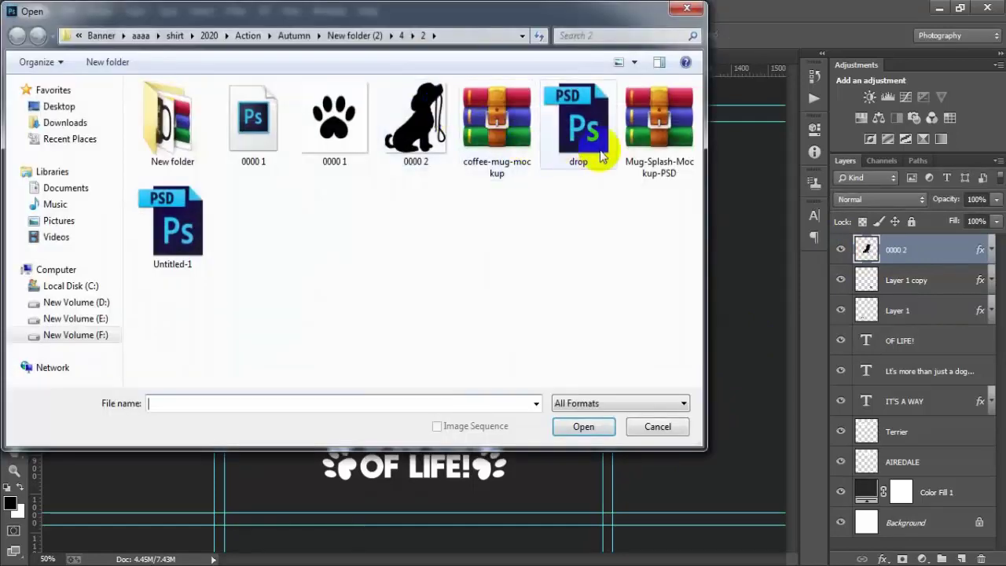
click(580, 149)
click(583, 426)
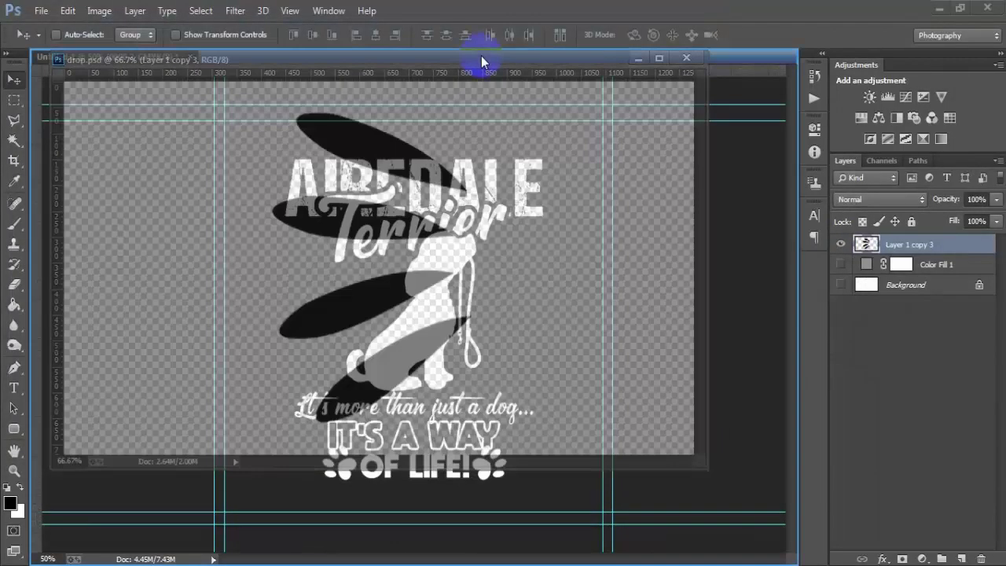
drag(464, 77, 481, 56)
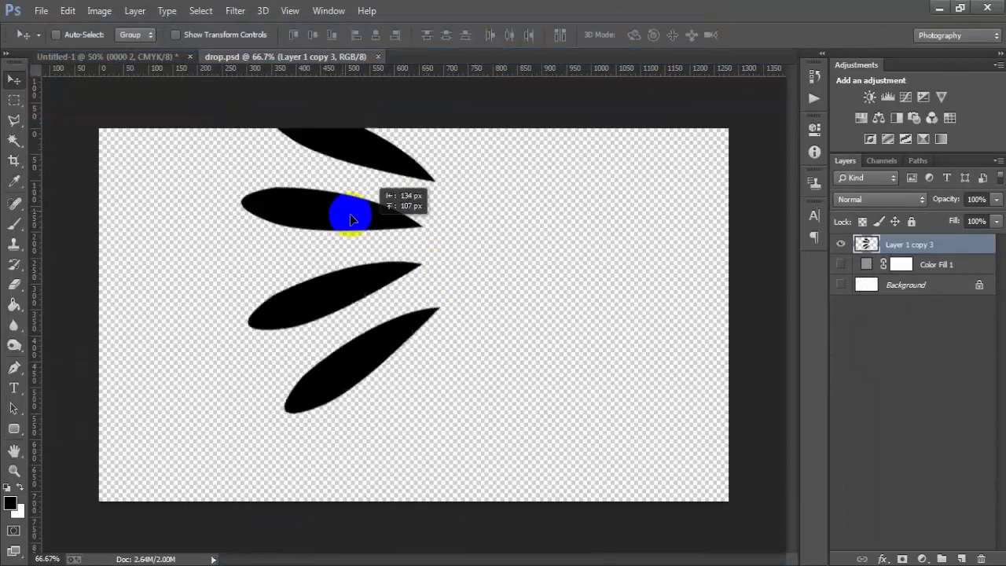
mouse_move(432, 236)
mouse_down()
mouse_move(126, 84)
mouse_move(120, 64)
mouse_move(401, 300)
mouse_up()
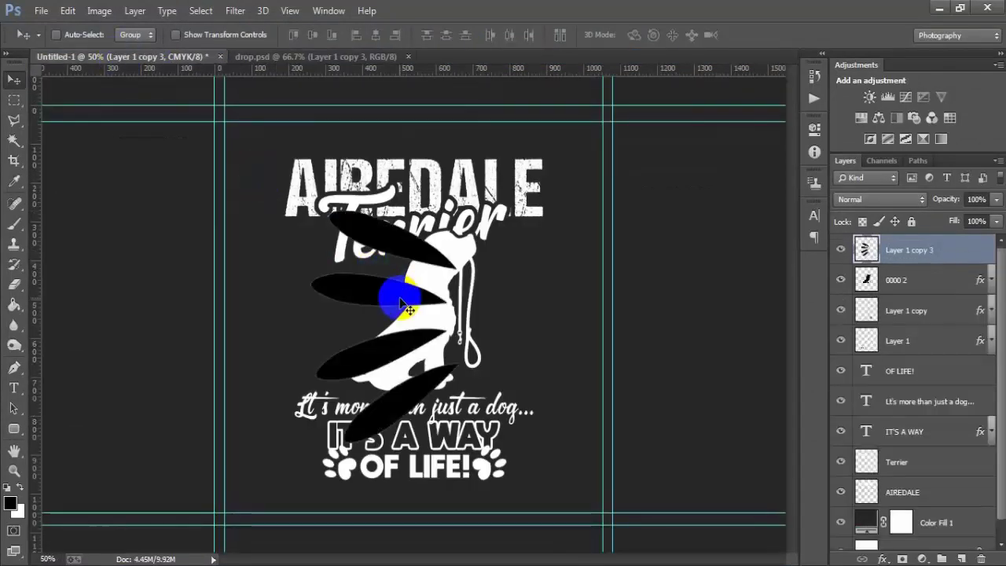
Step: Scale the black strokes to about 38%, tilt them about 16°, and place them left of the dog
key(ctrl+t)
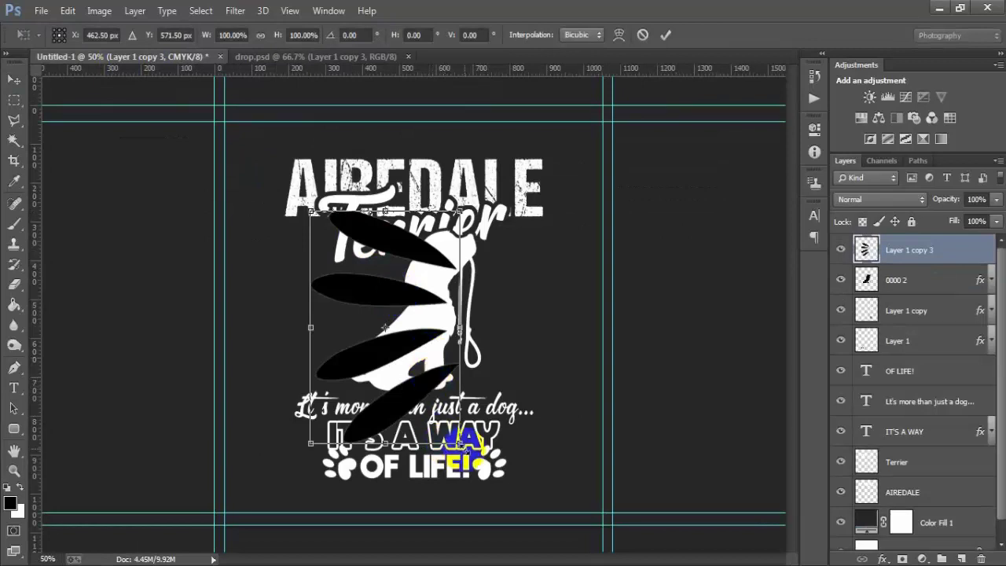
mouse_move(462, 442)
mouse_down()
mouse_move(415, 368)
mouse_move(390, 386)
mouse_move(328, 354)
mouse_up()
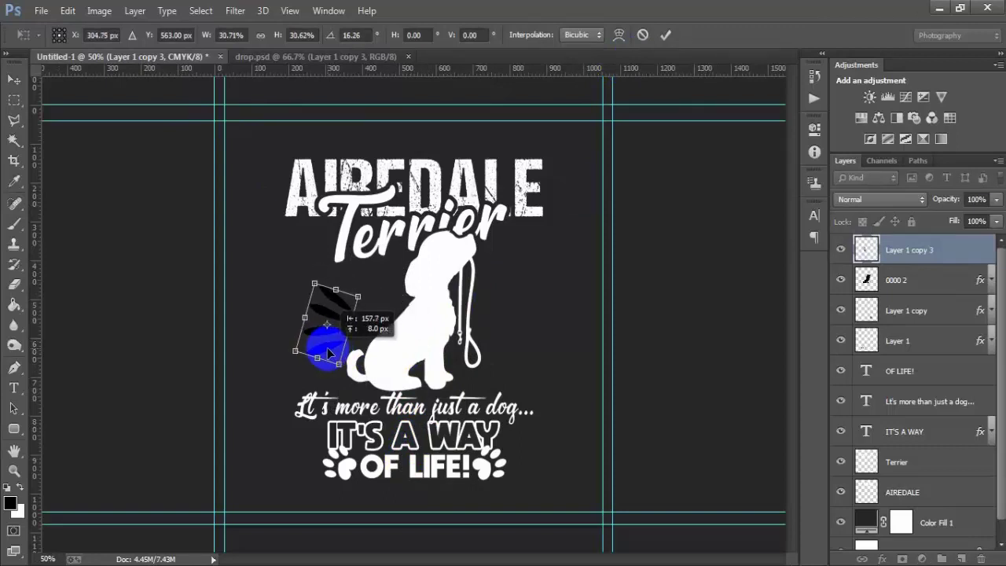
drag(338, 365, 346, 378)
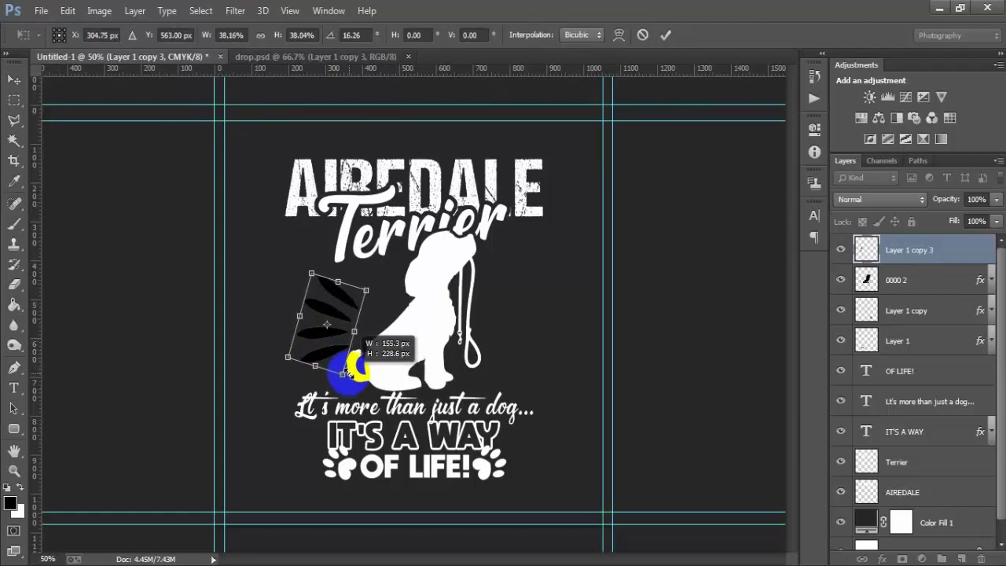
click(666, 35)
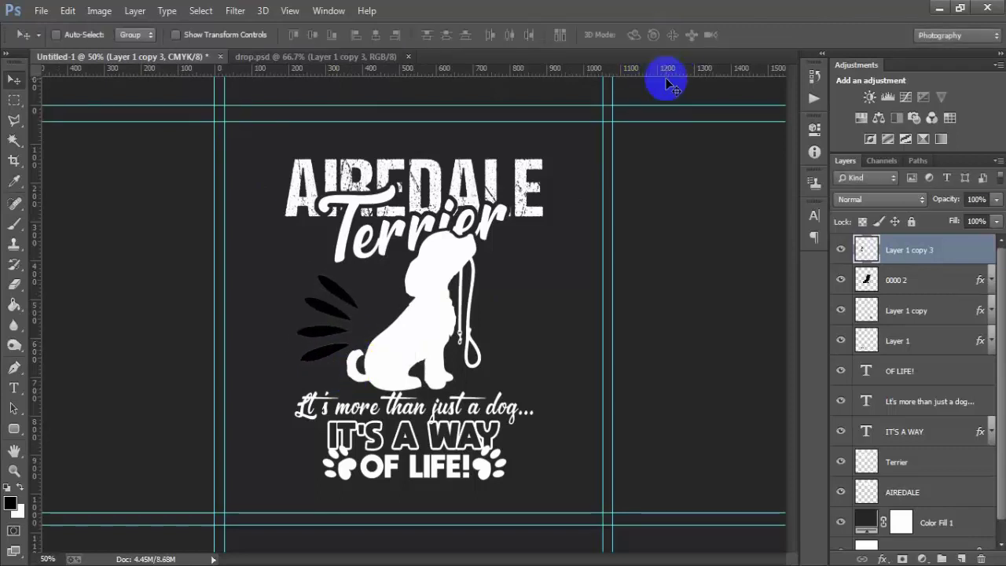
Step: Give the Layer 1 copy 3 strokes a white #ffffff Color Overlay
click(973, 258)
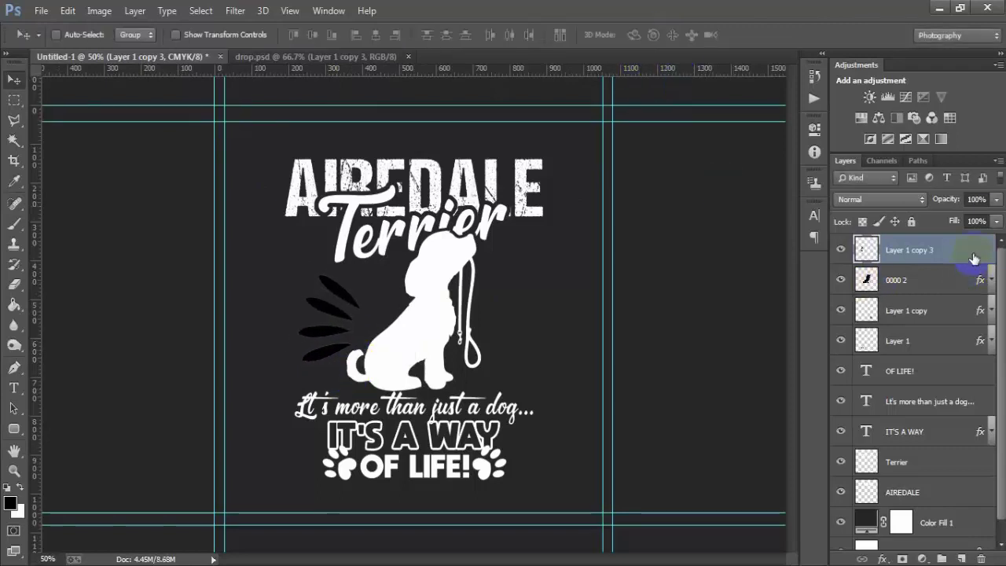
double_click(975, 256)
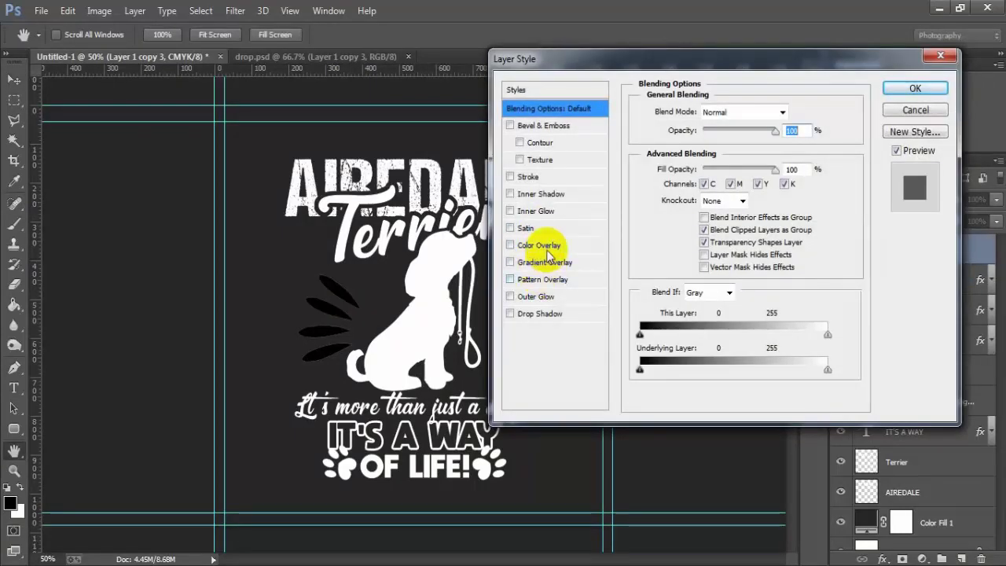
click(551, 246)
click(793, 111)
drag(539, 115, 393, 55)
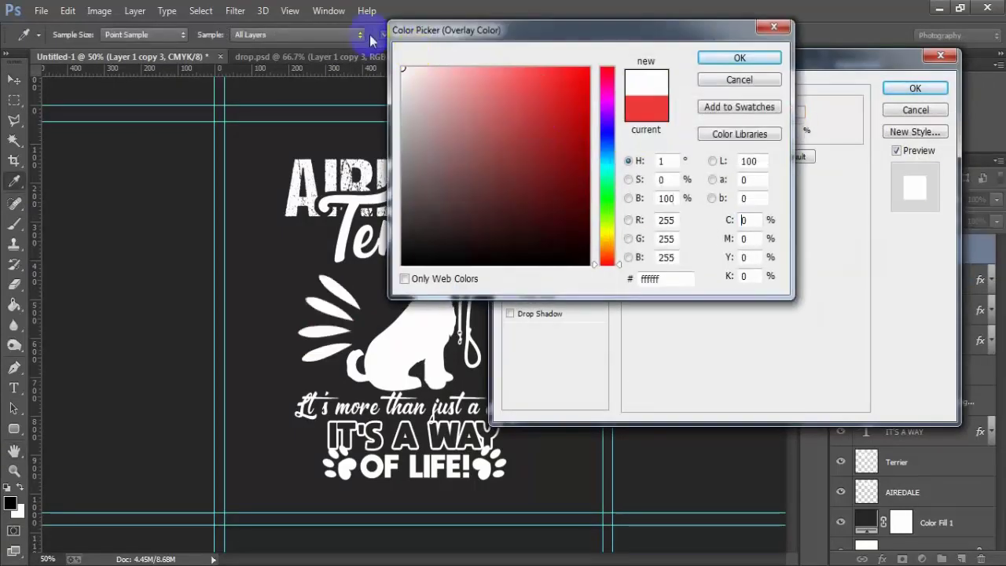
click(740, 58)
click(915, 88)
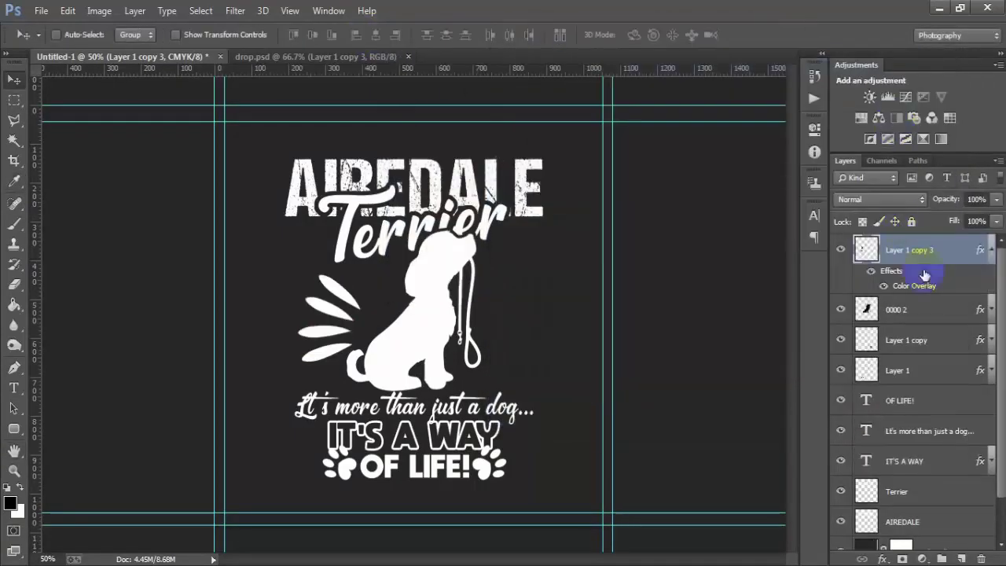
click(990, 252)
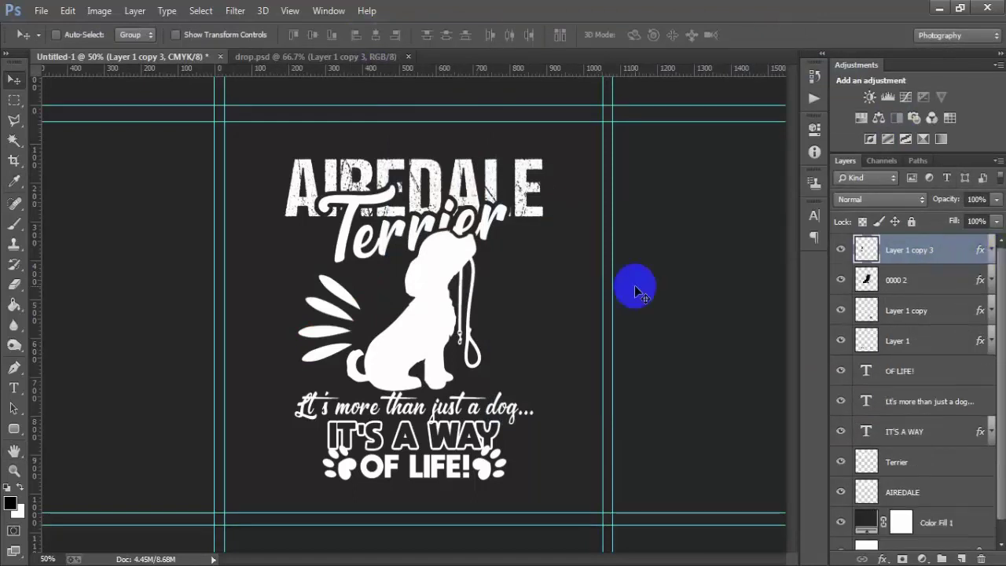
Step: Duplicate the white strokes, move the copy right of the dog, and flip it horizontally
key(ctrl+j)
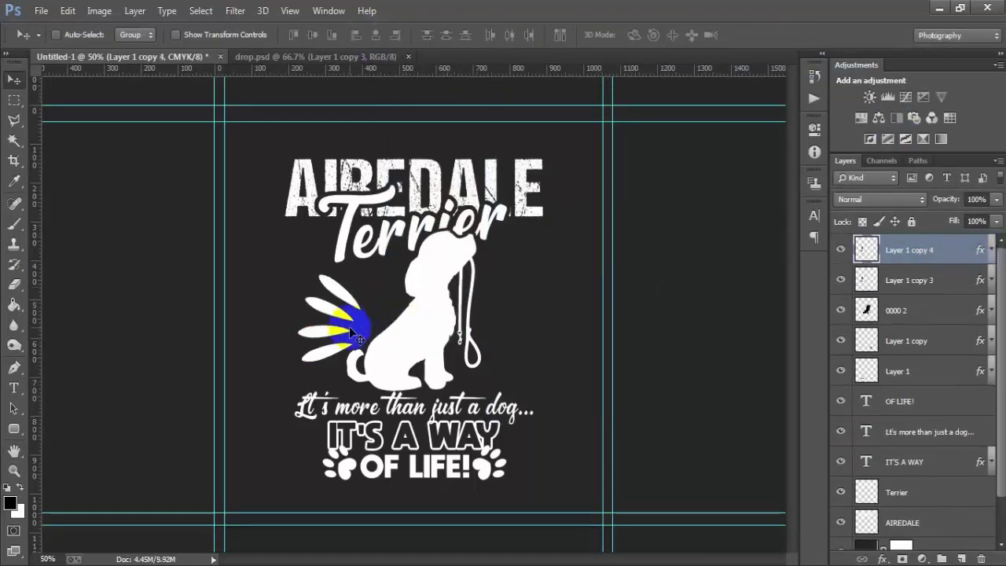
drag(340, 325, 503, 324)
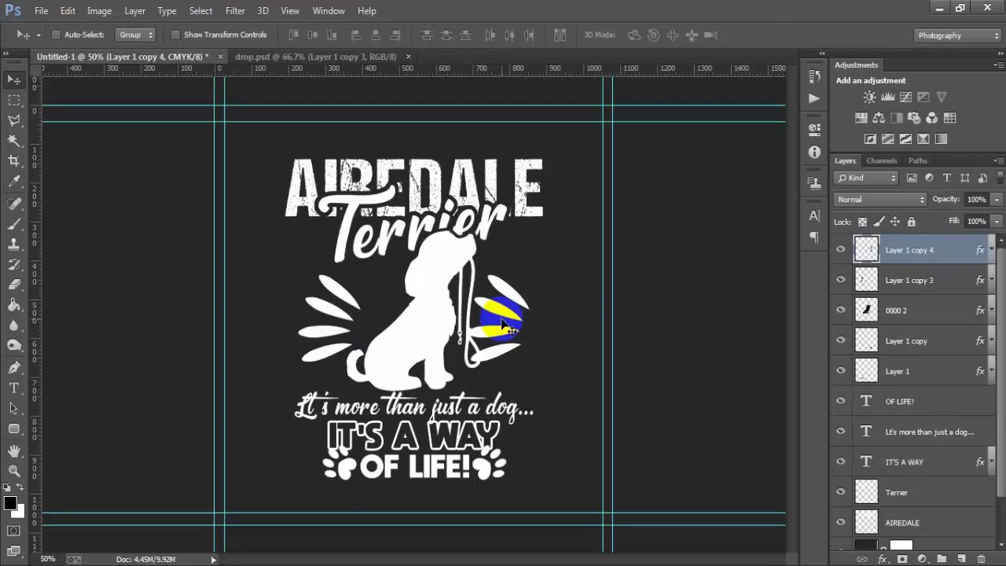
key(ctrl+t)
right_click(519, 301)
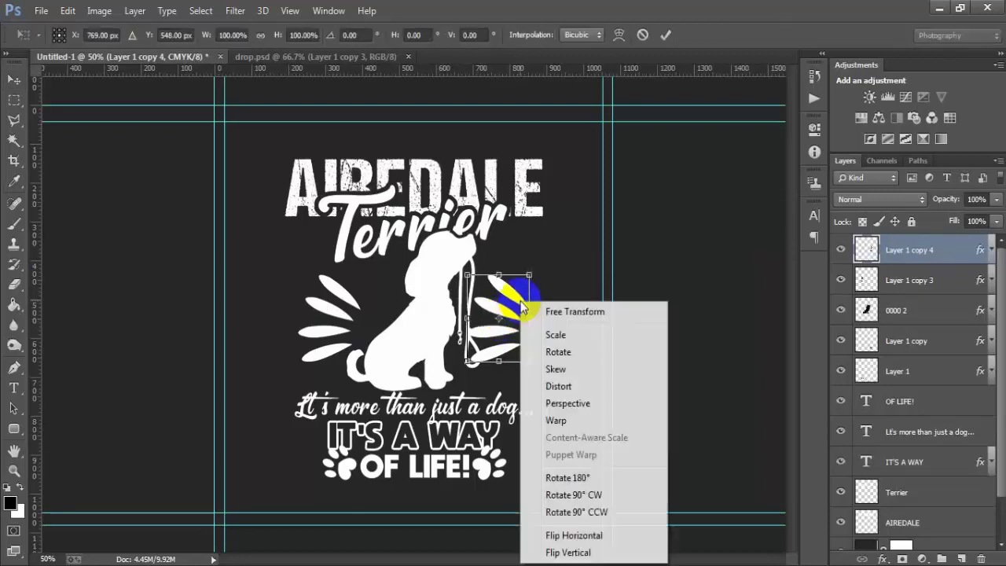
click(574, 536)
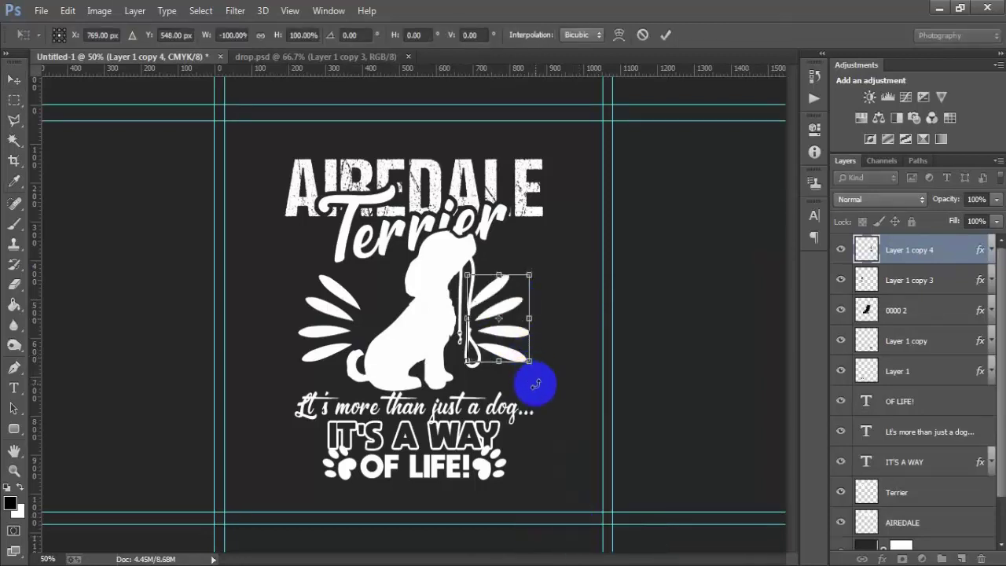
drag(514, 349, 523, 361)
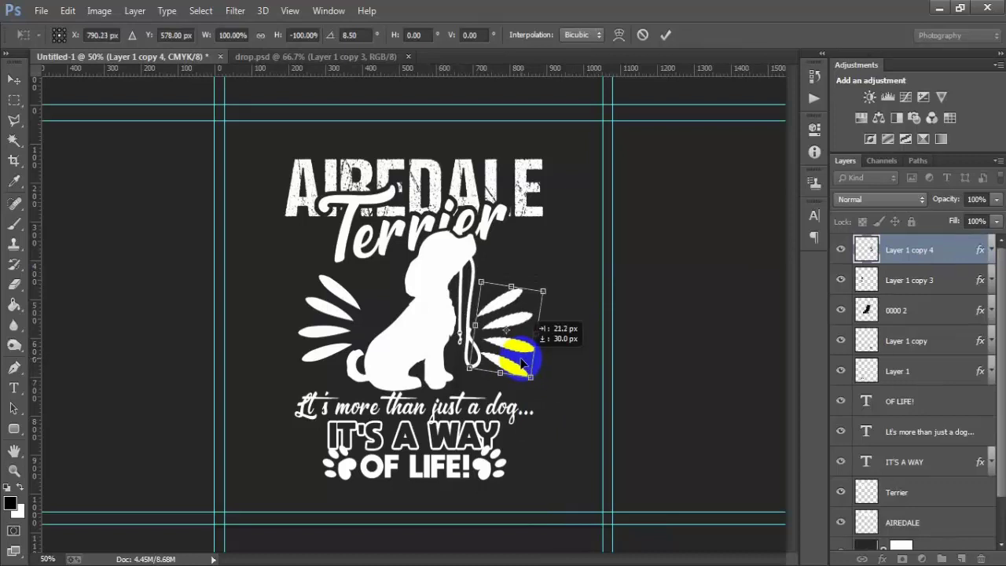
drag(523, 362, 523, 347)
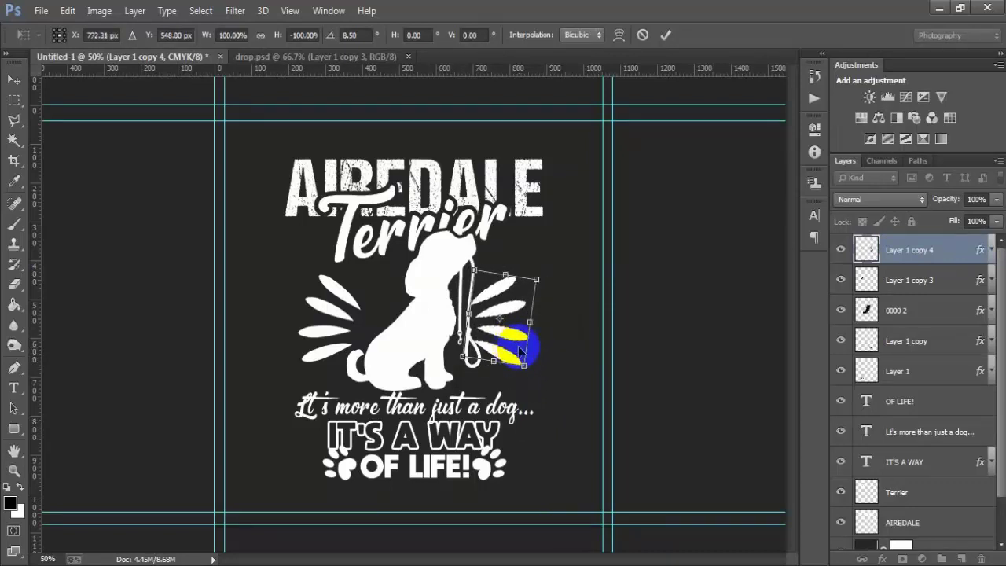
click(665, 35)
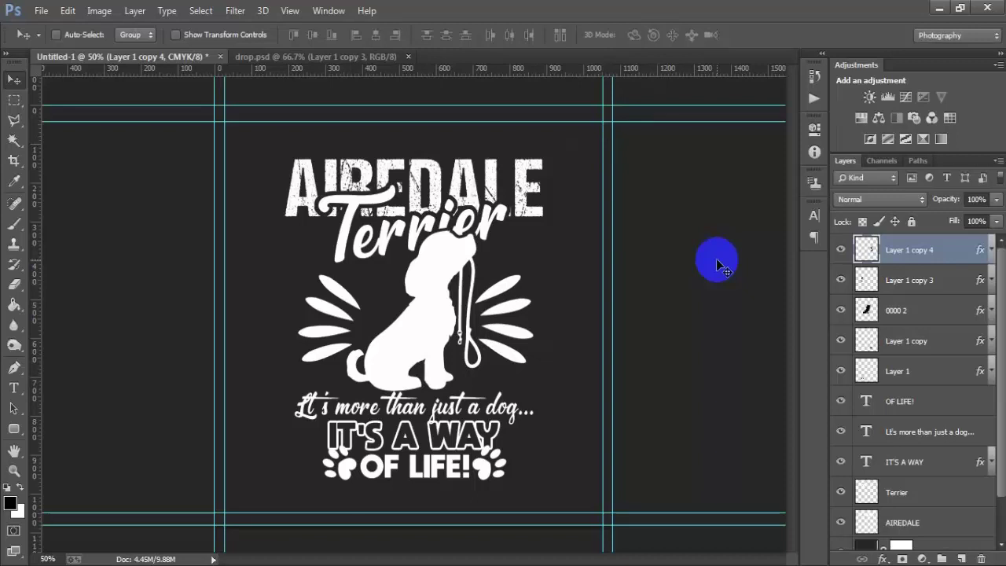
Step: Shrink the left stroke fan to about 93%
click(901, 281)
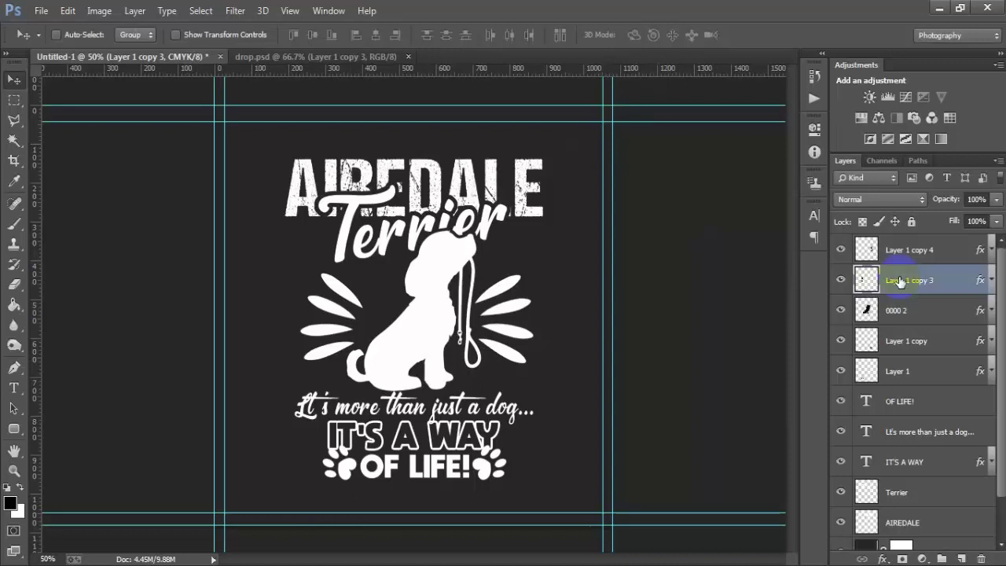
key(ctrl+t)
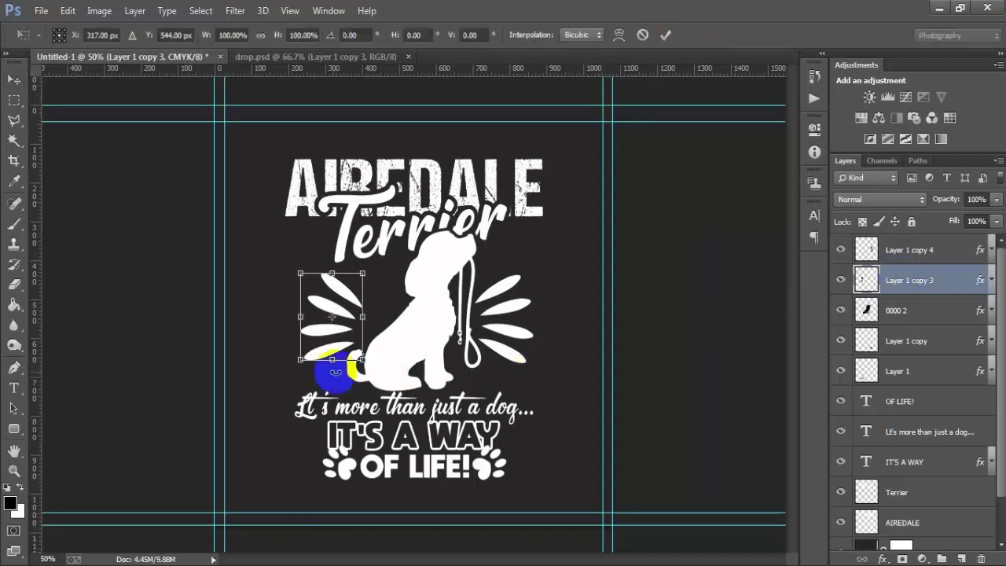
drag(299, 358, 322, 380)
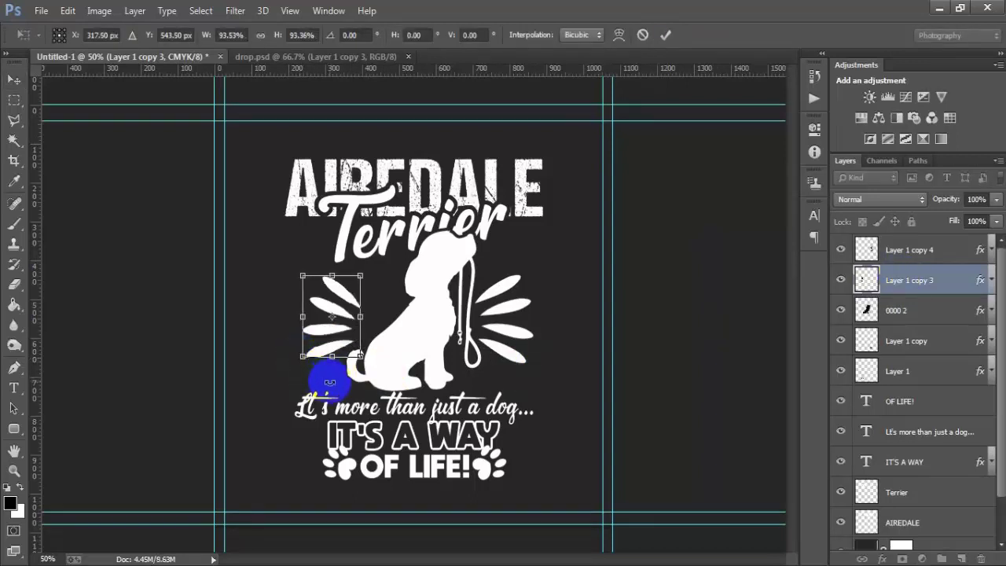
click(665, 35)
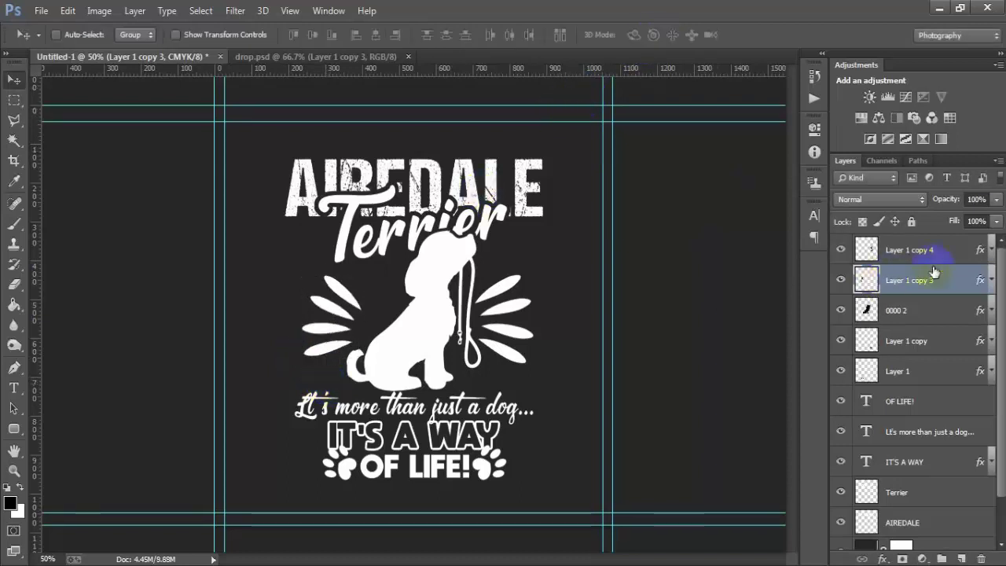
Step: Shrink the right stroke fan to about 92% and tilt it back about 4°
click(935, 256)
key(ctrl+t)
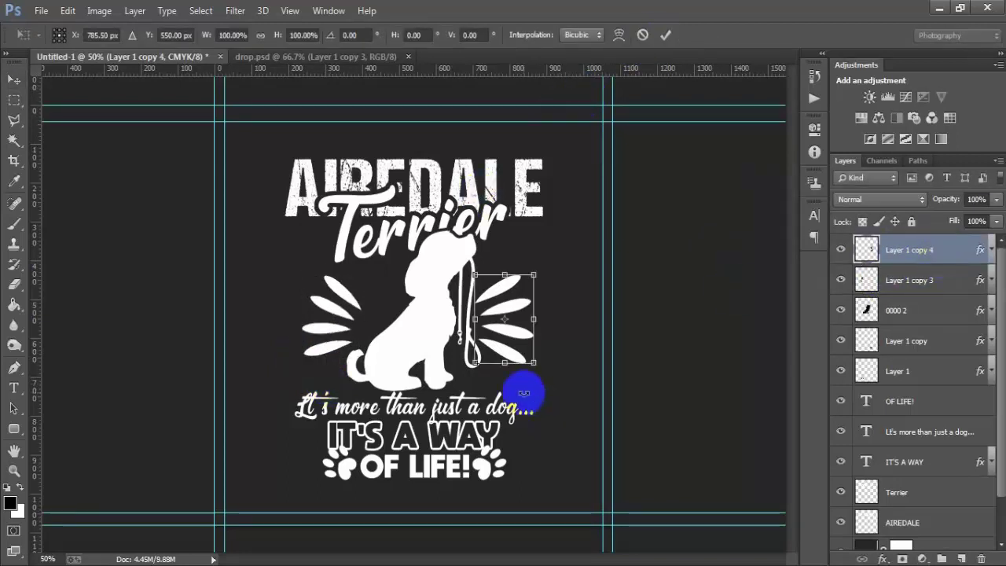
drag(475, 359, 480, 354)
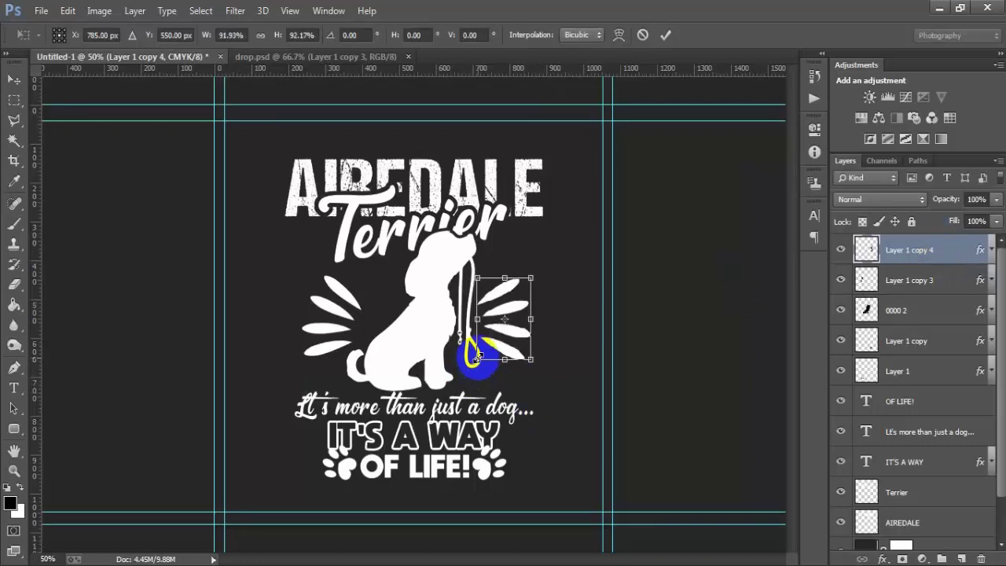
drag(526, 397, 530, 393)
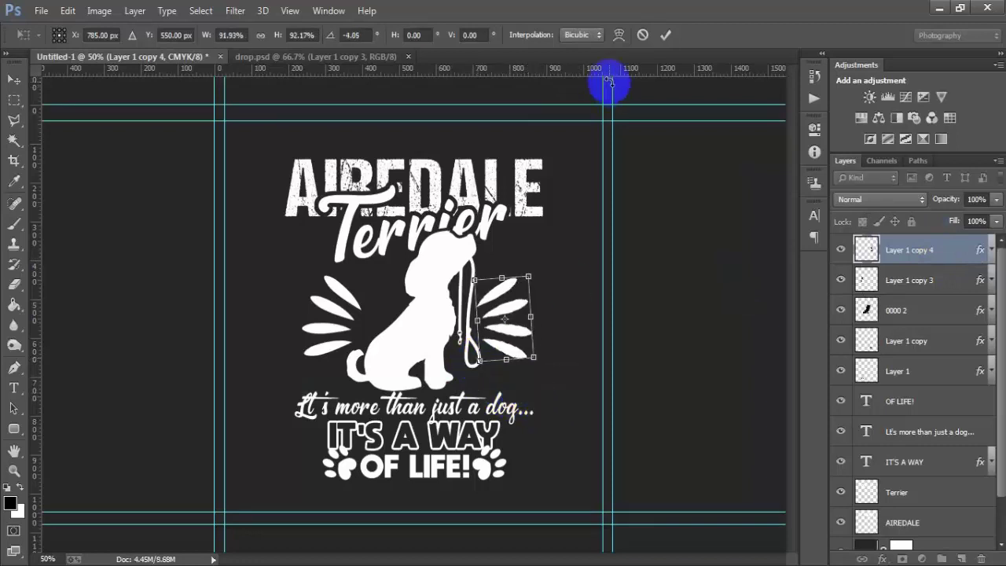
click(665, 34)
click(954, 281)
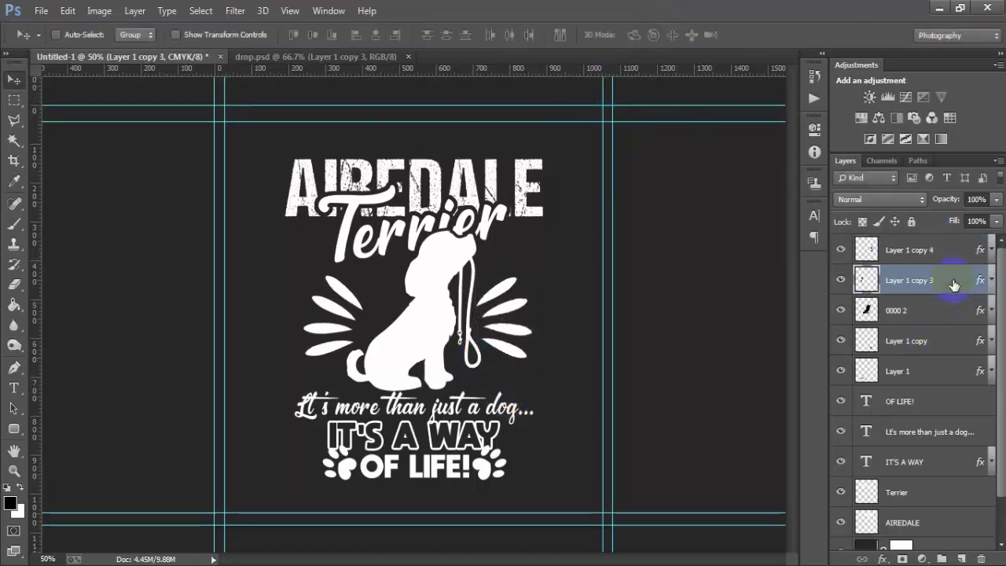
click(924, 250)
scroll(897, 462, down, 1)
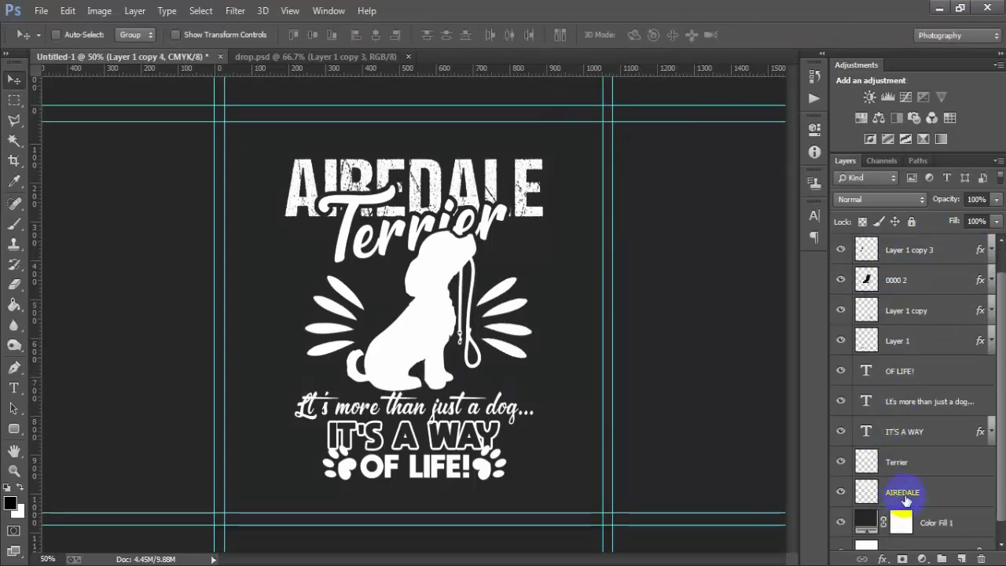
Step: Group all artwork layers into Group 1 and shift it slightly up and left
shift+click(904, 495)
key(ctrl+g)
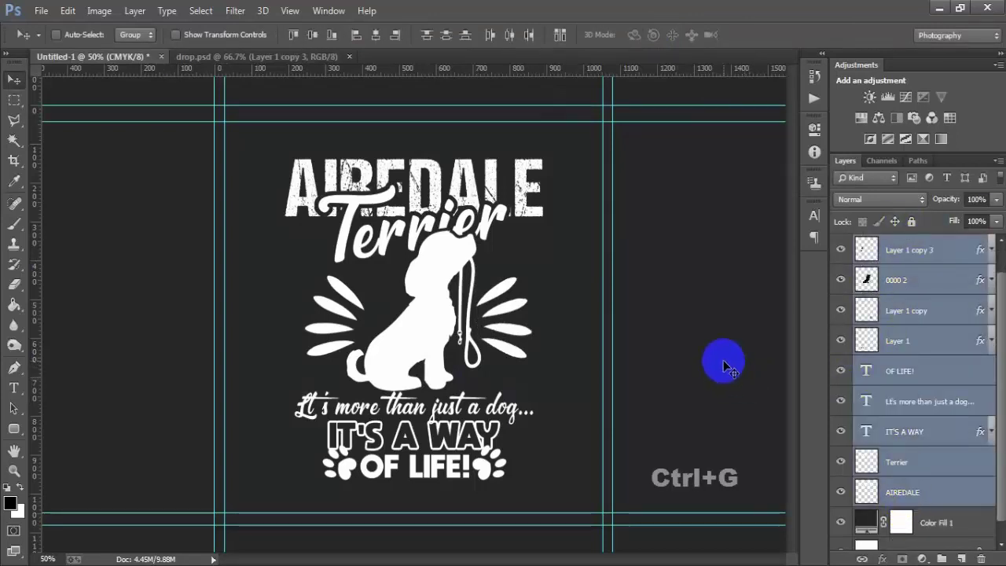
drag(460, 402, 445, 395)
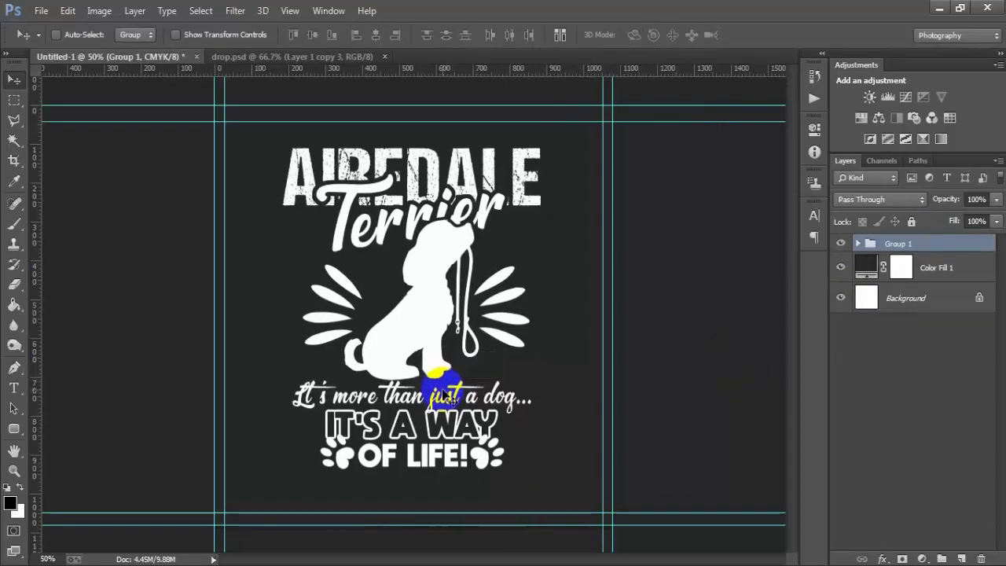
drag(446, 393, 446, 395)
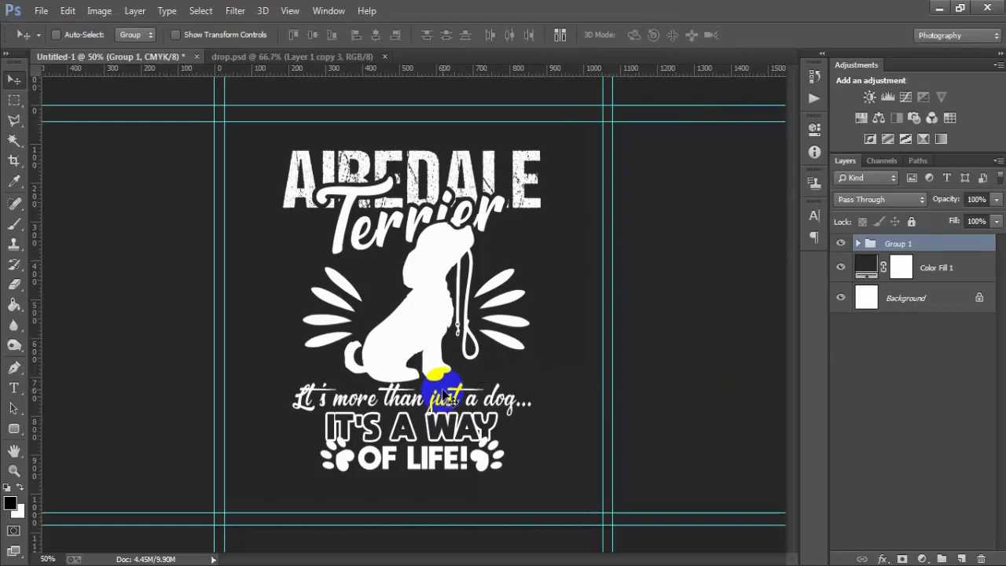
Step: Scale Group 1 up to about 119% and hide the guides
key(ctrl+t)
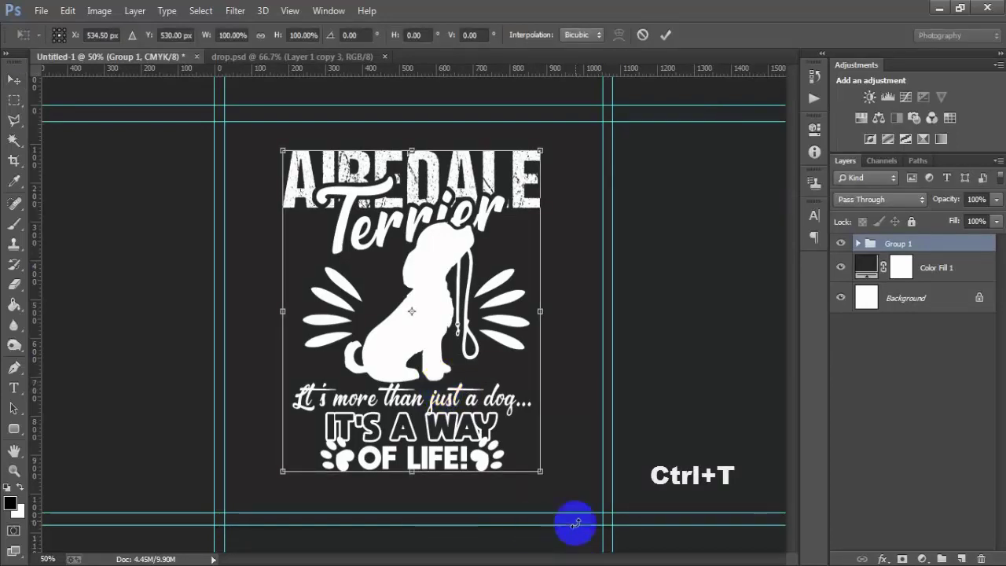
drag(542, 475, 561, 503)
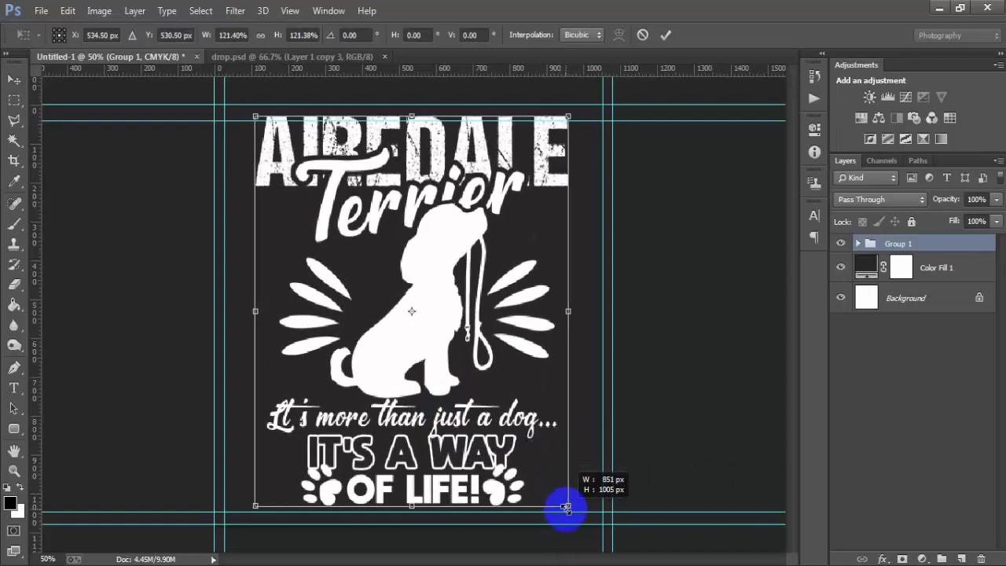
drag(561, 502, 571, 511)
drag(519, 407, 517, 417)
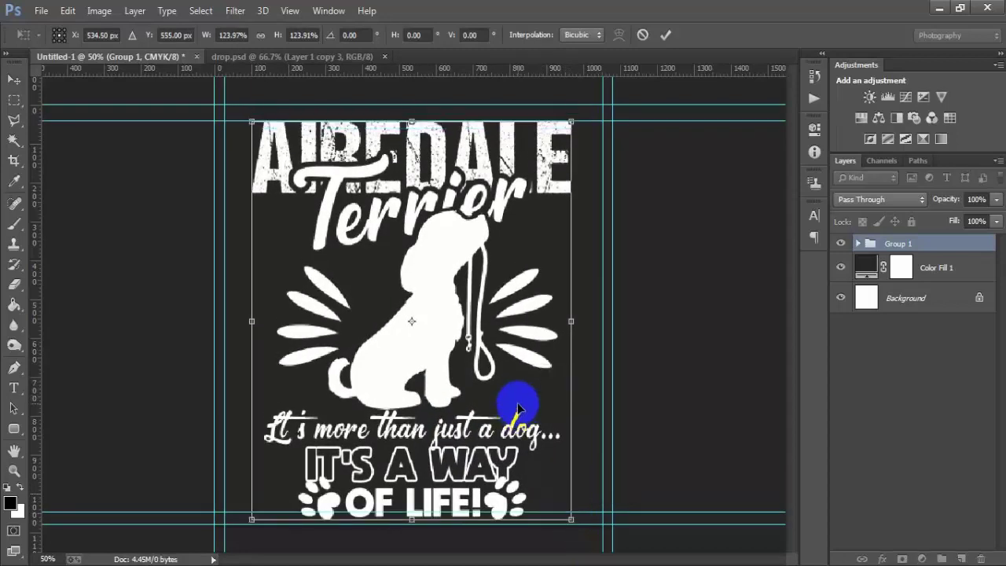
drag(571, 519, 567, 511)
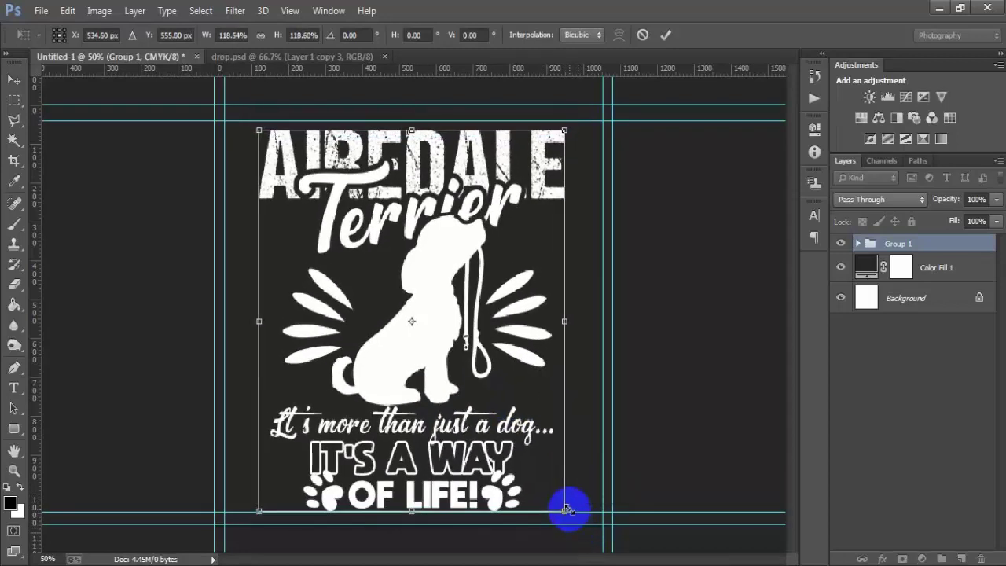
click(666, 36)
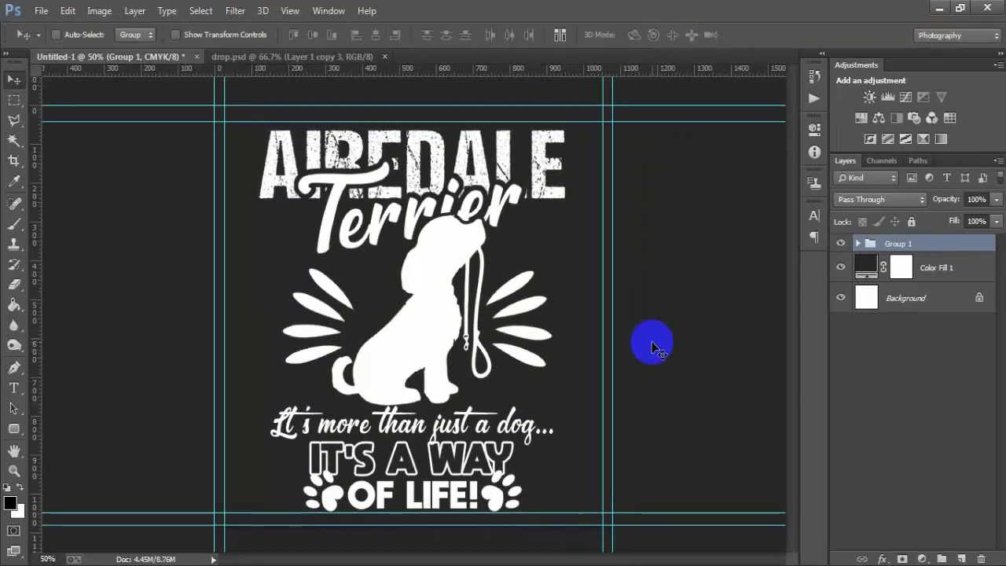
key(ctrl+h)
key(ctrl+h)
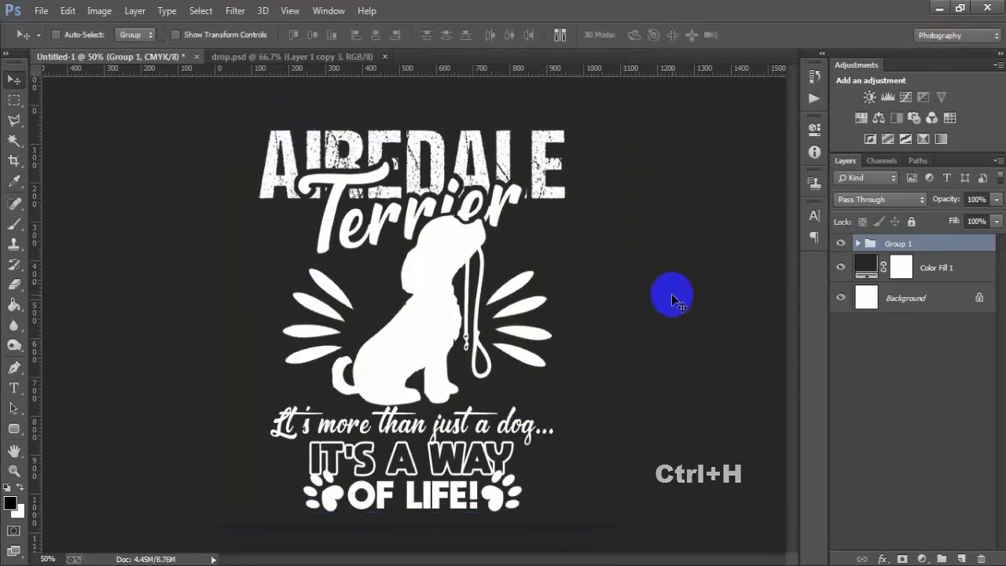
Step: Close drop.psd and hide the rulers
click(384, 56)
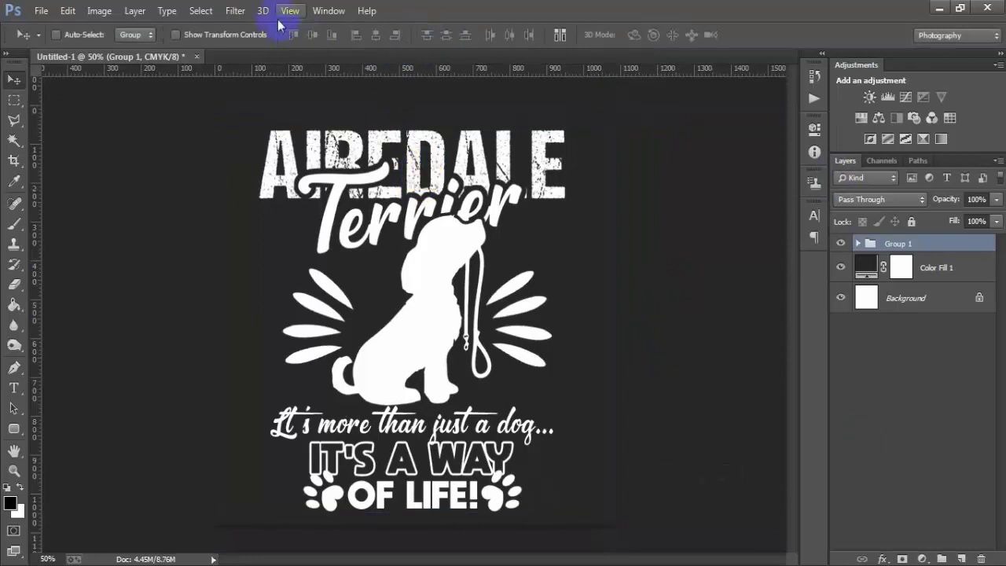
click(291, 12)
click(303, 277)
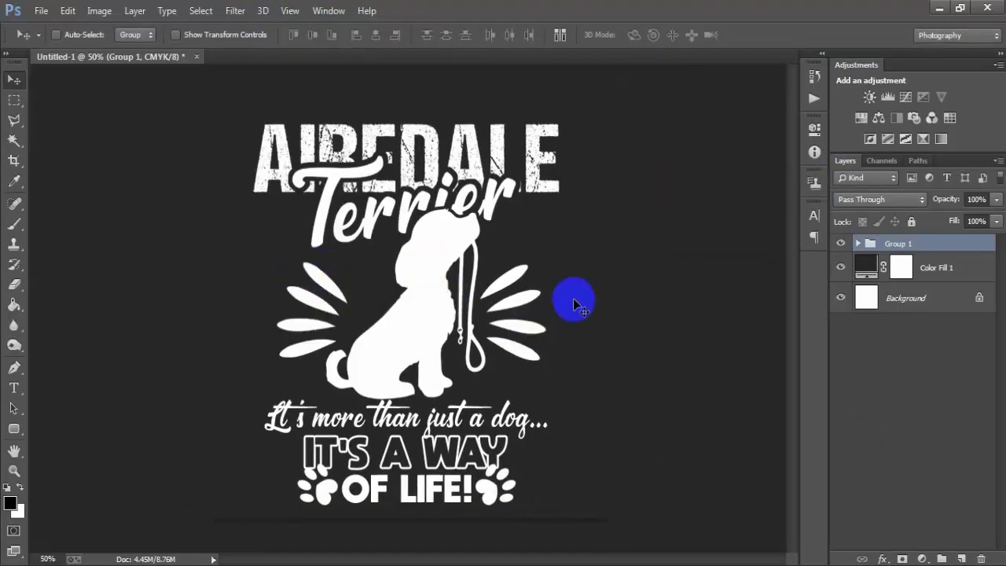
Step: Hide the Color Fill 1 backdrop so the design sits on transparency, then open Save for Web
click(858, 244)
click(935, 458)
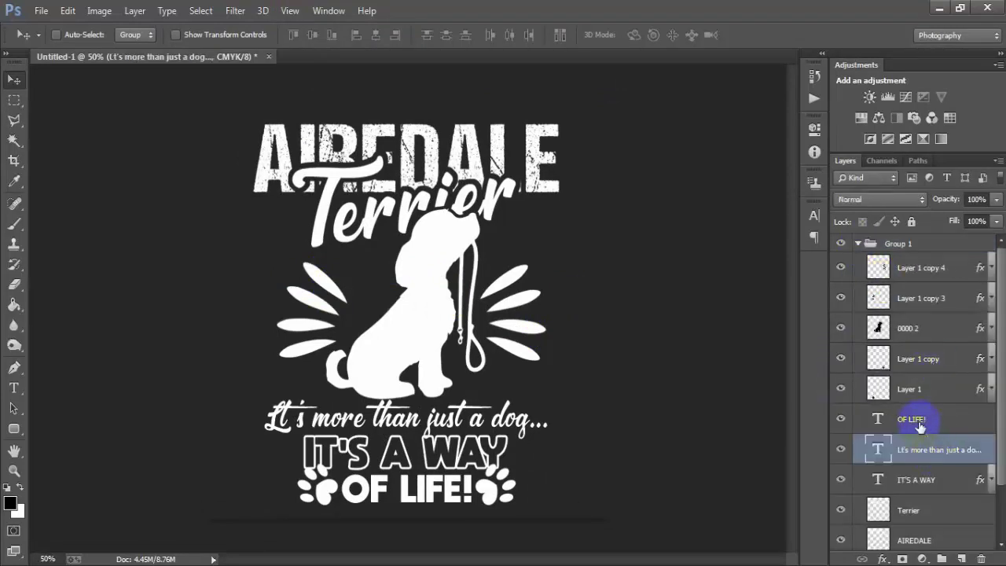
click(926, 481)
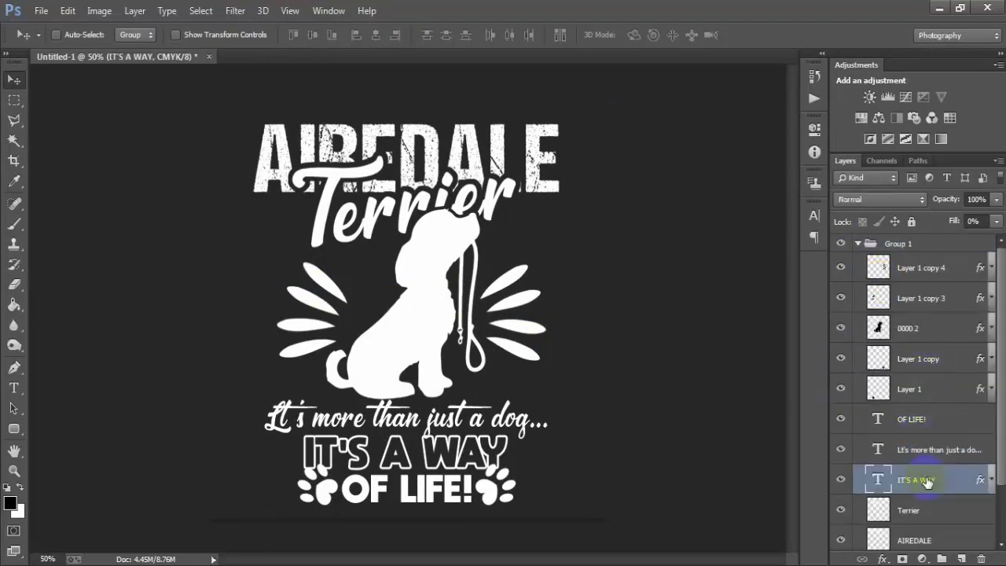
shift+click(913, 359)
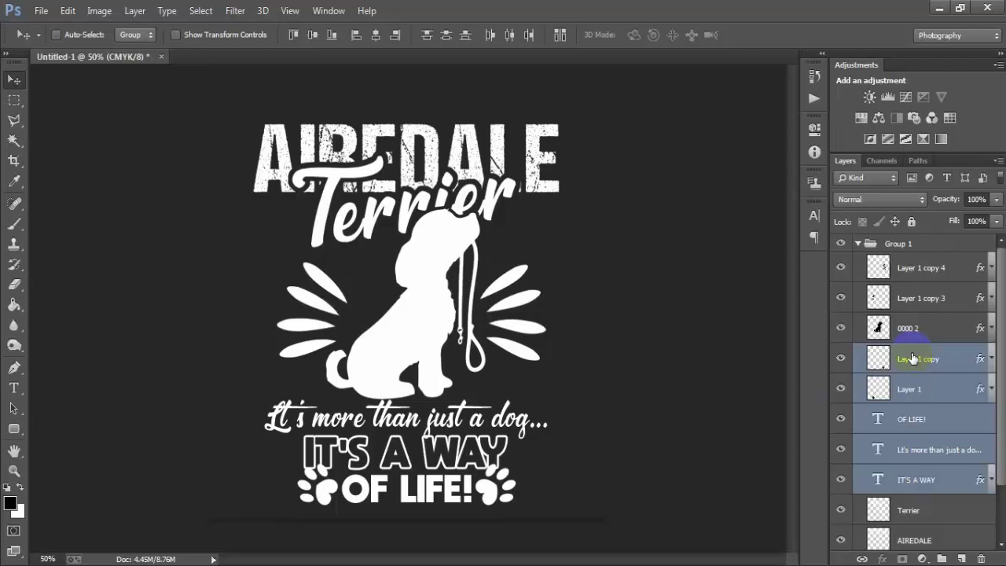
click(860, 245)
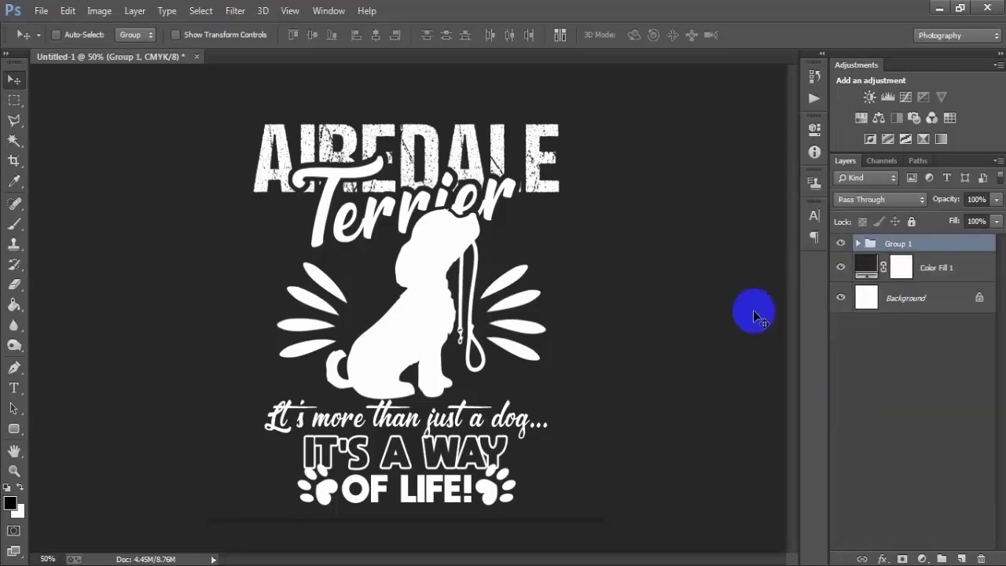
click(840, 267)
key(ctrl+alt+shift+s)
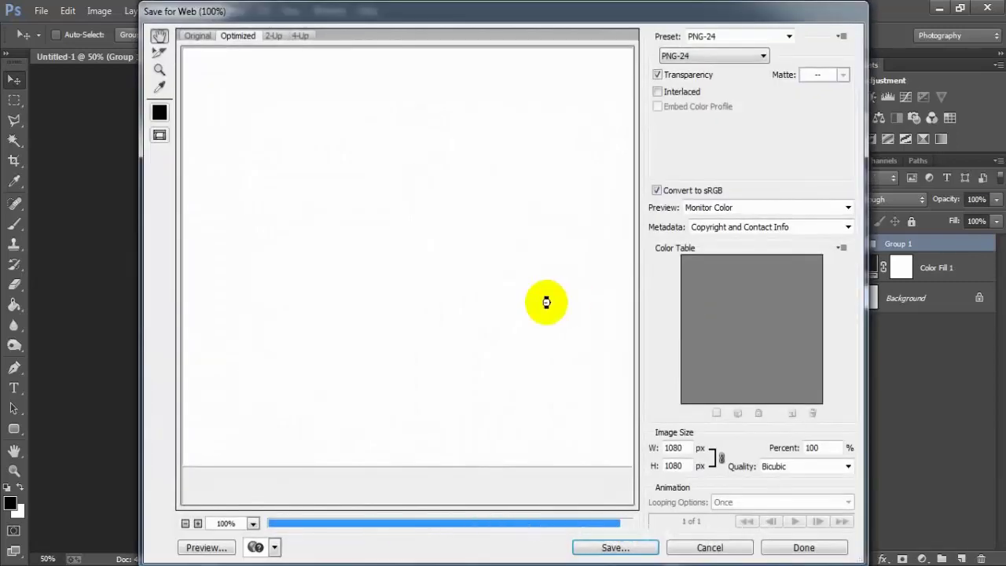
Step: Export the design as a transparent PNG-24 named 'mug 2021' on the Desktop
drag(501, 328, 412, 308)
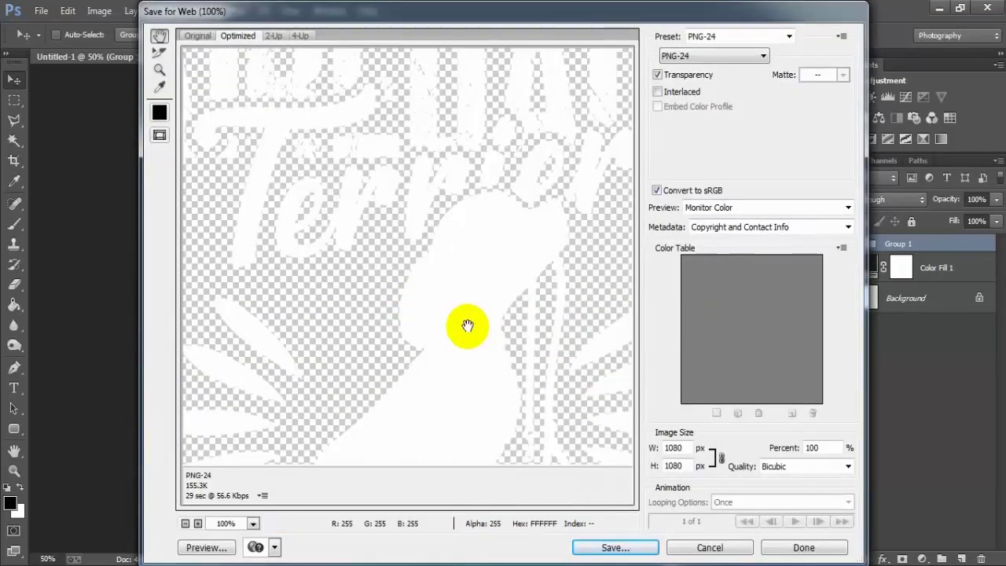
click(702, 56)
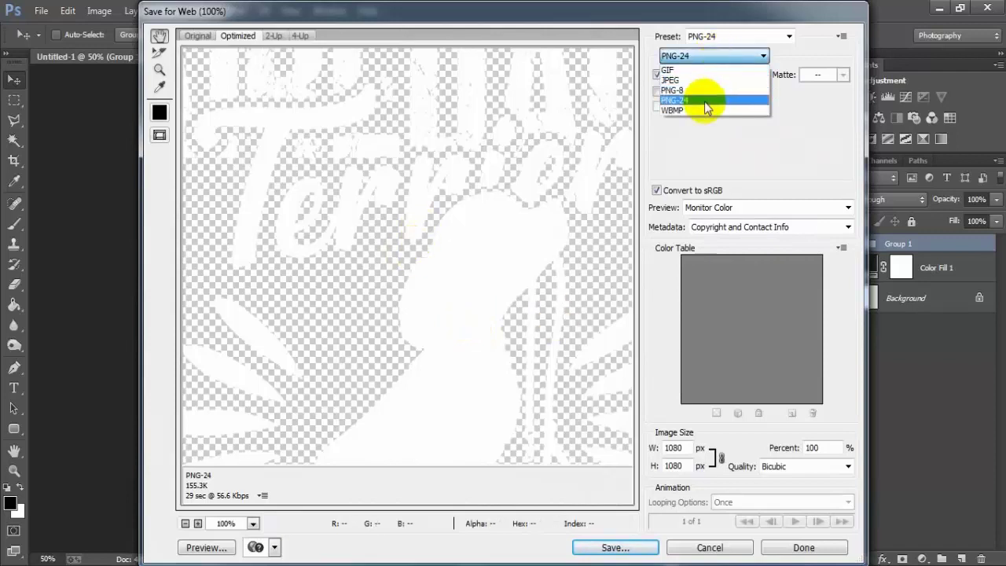
click(705, 102)
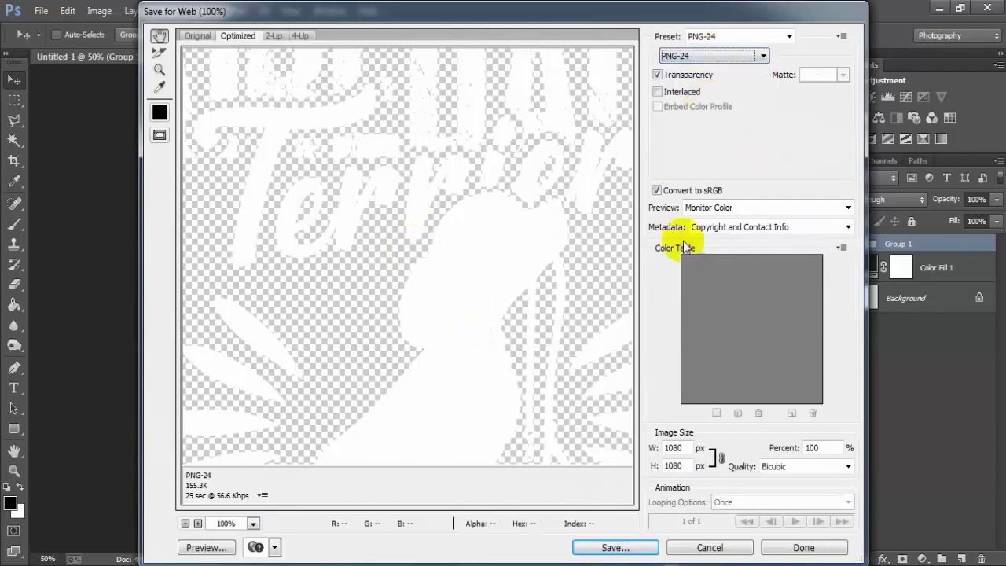
click(619, 550)
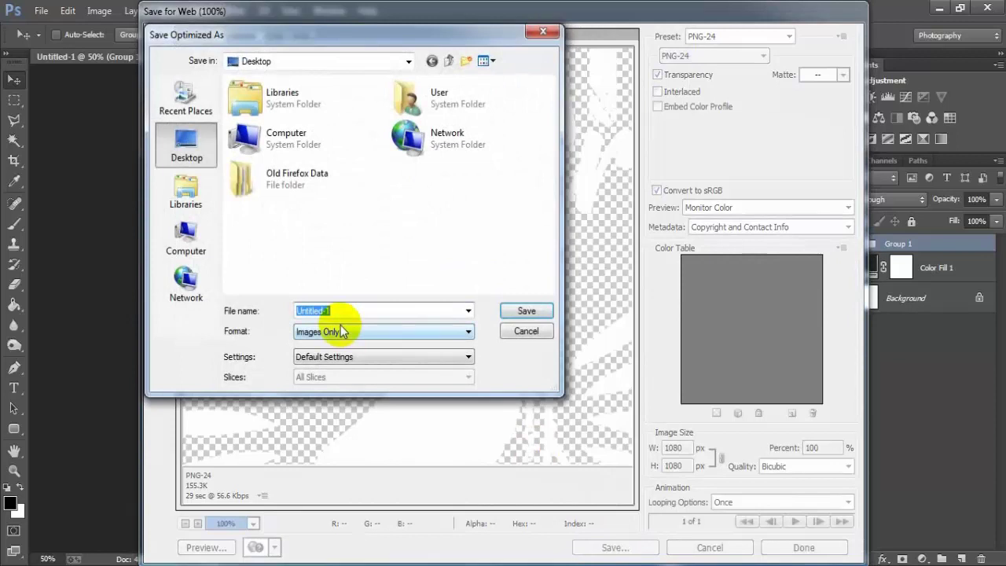
text(mug 2021)
click(528, 312)
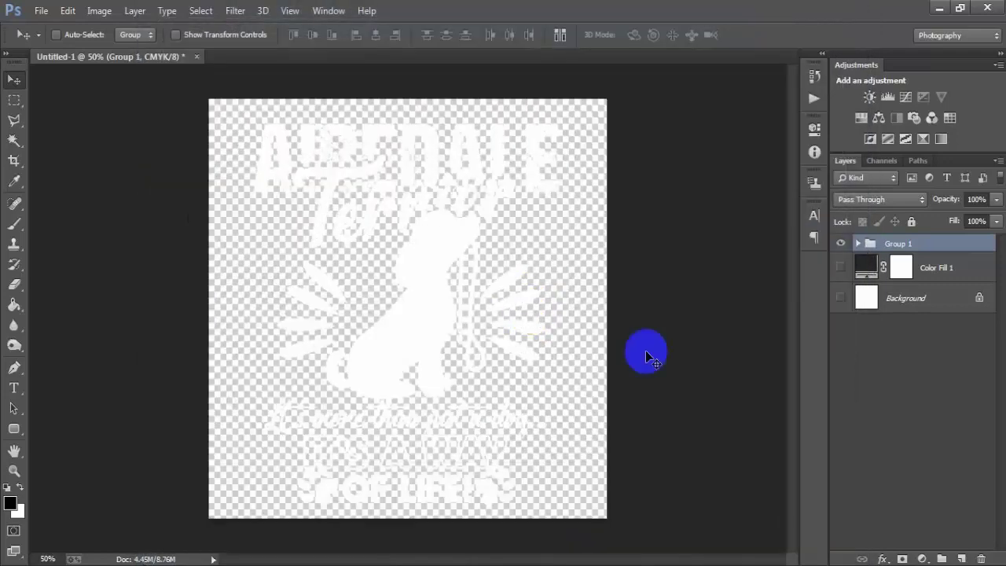
Step: Show Background and Color Fill 1 again and recolour the fill to dark navy #001426
click(842, 297)
click(842, 267)
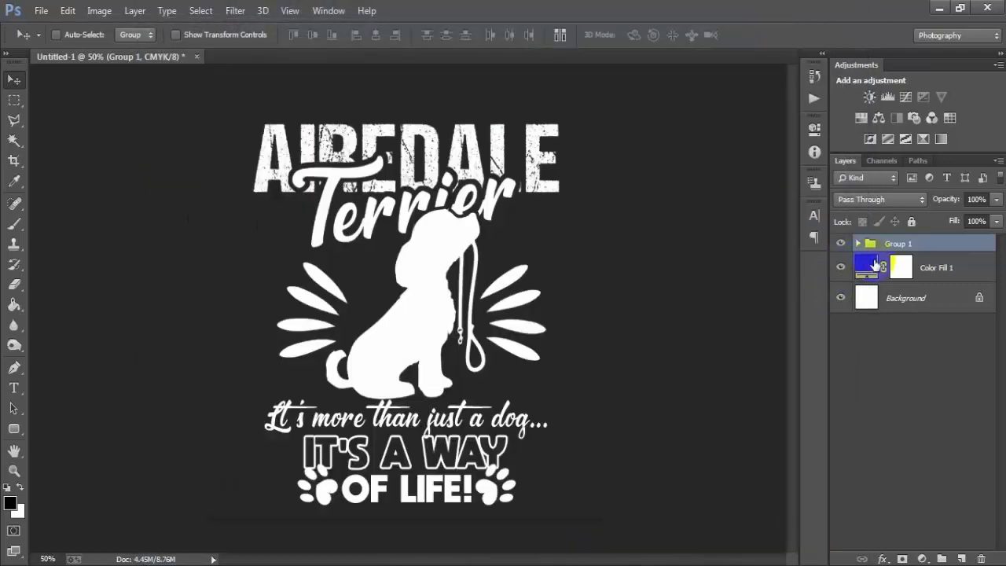
double_click(875, 265)
click(607, 150)
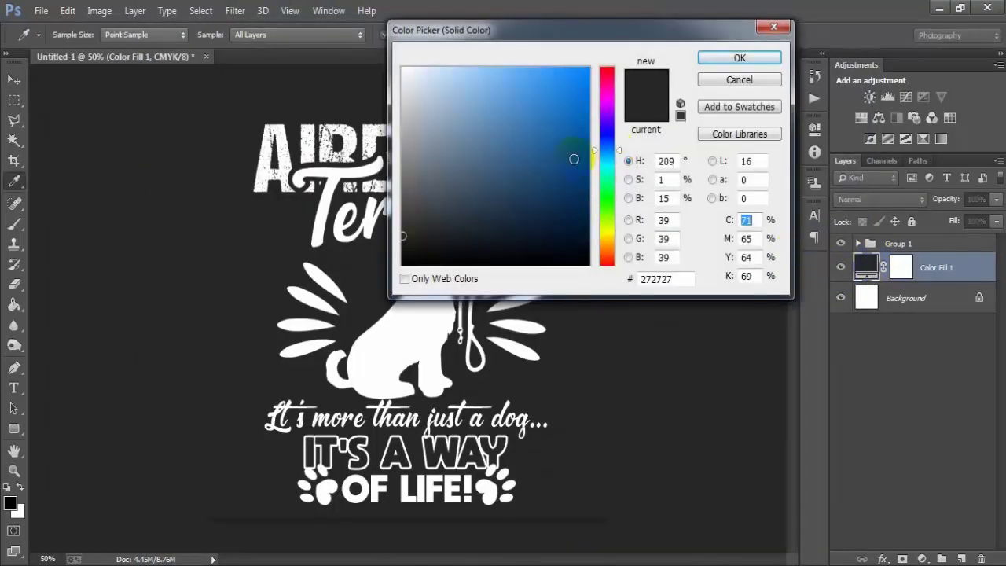
mouse_move(574, 159)
mouse_down()
mouse_move(611, 209)
mouse_move(604, 260)
mouse_up()
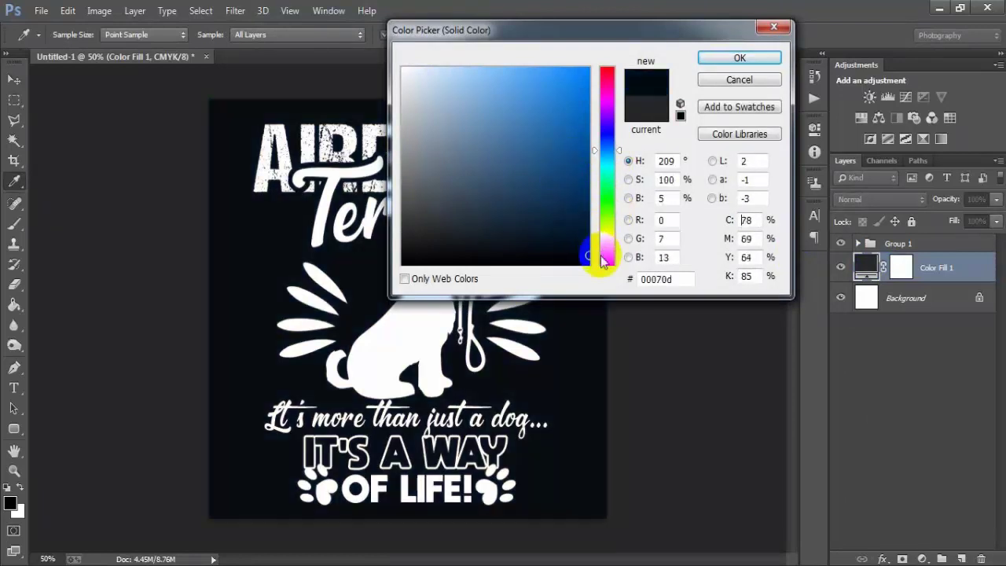
drag(638, 39, 727, 55)
drag(669, 265, 684, 252)
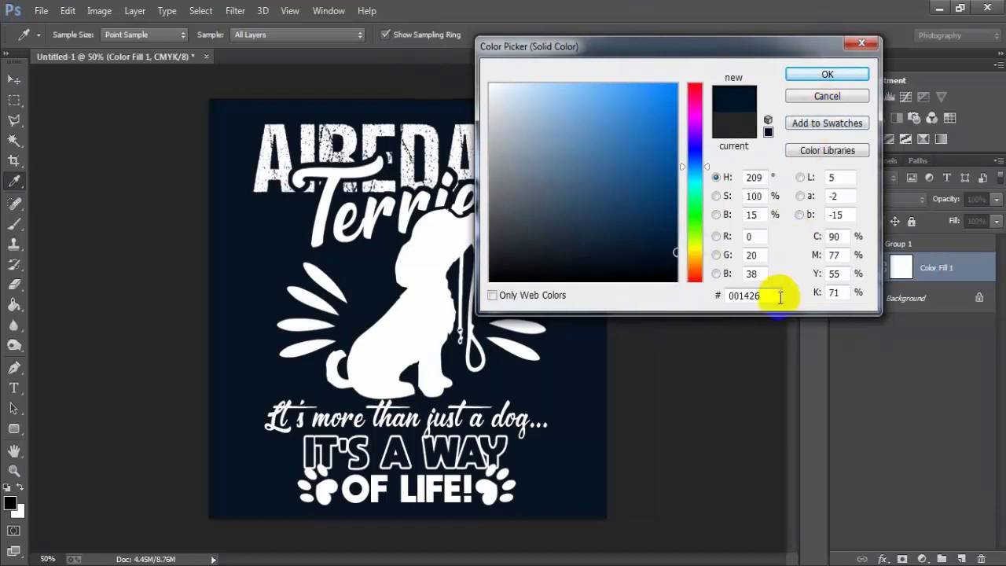
drag(779, 296, 684, 299)
click(828, 74)
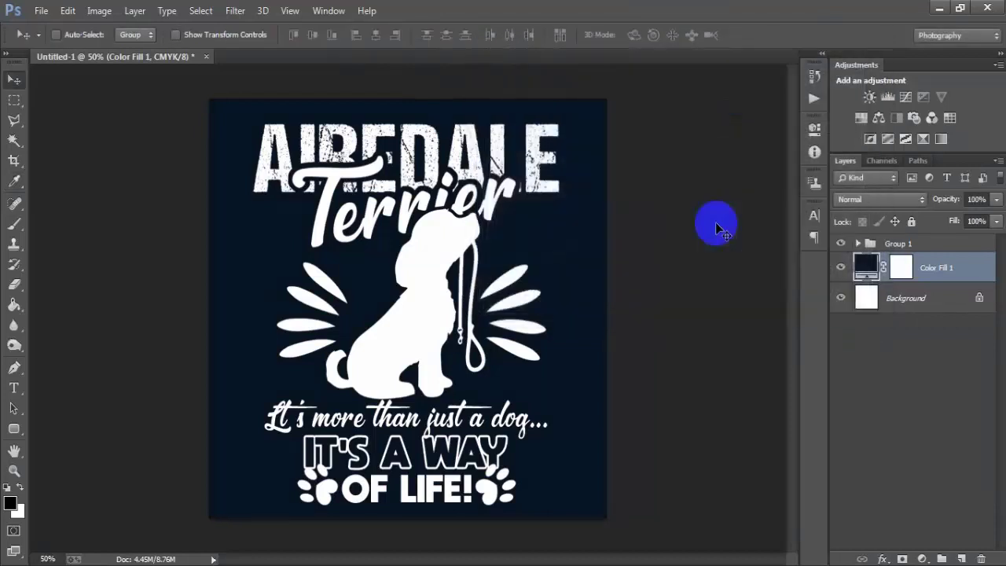